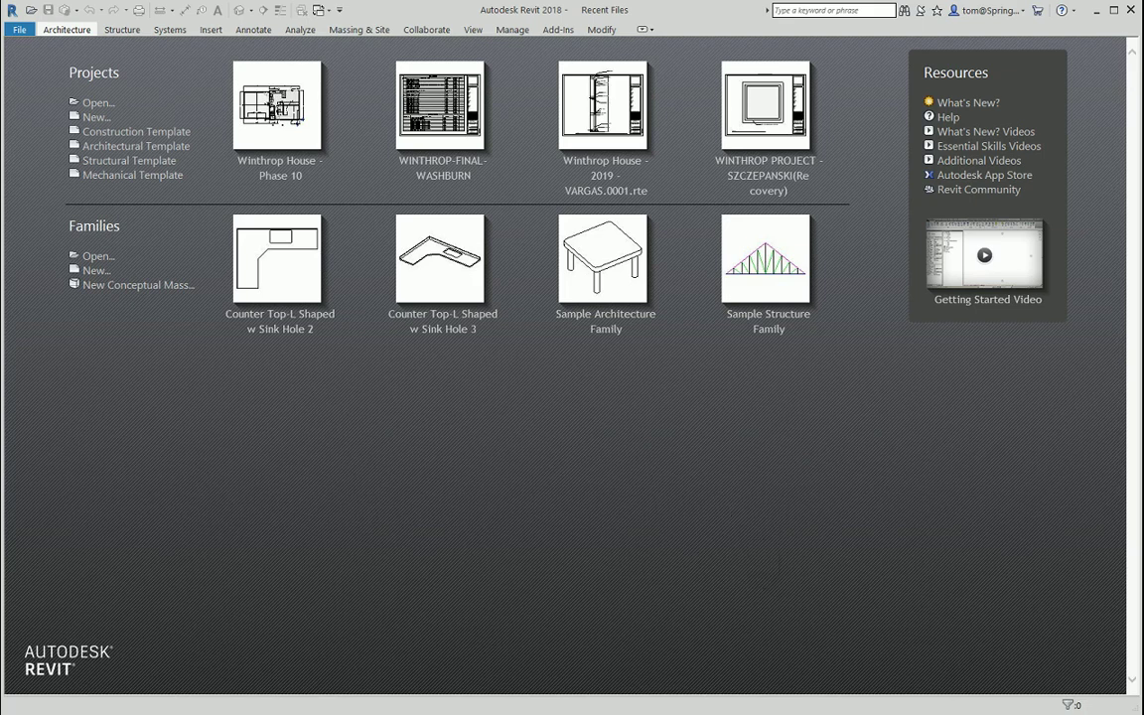
- Switch to the browser's Custom Garage page, then open the PDF Custom Garage Plan - MASTER 2019 (1) from the Downloads folder
{"action": "left_click", "coordinate": [1115, 11]}
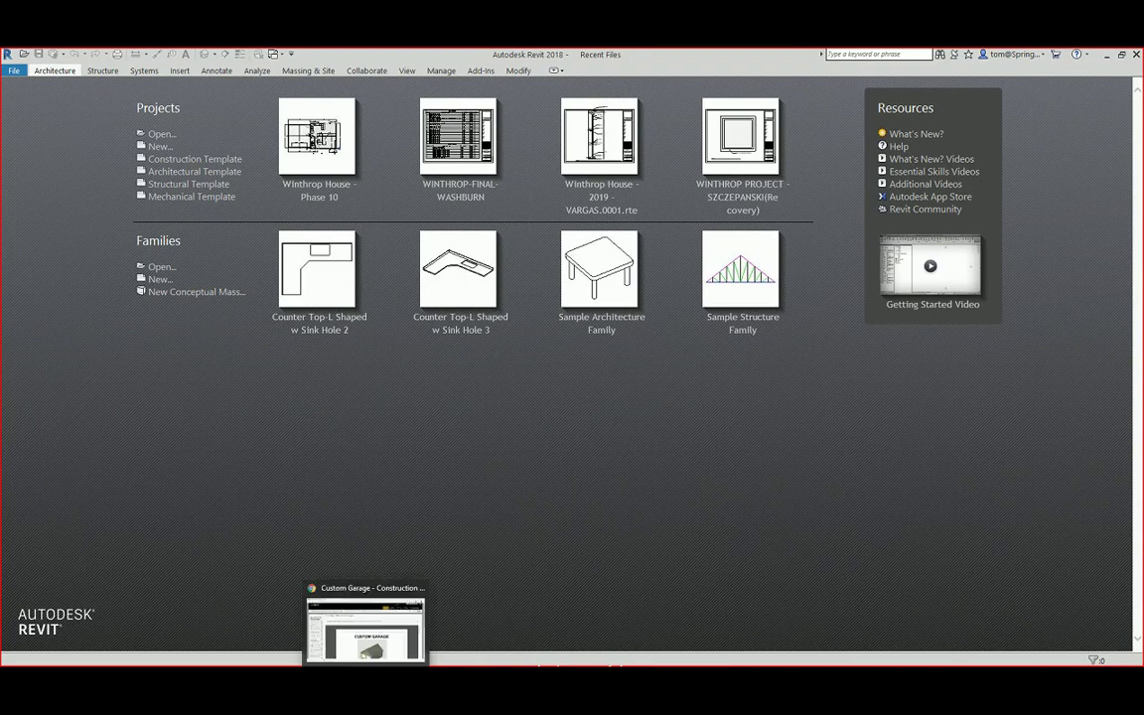
{"action": "left_click", "coordinate": [333, 615]}
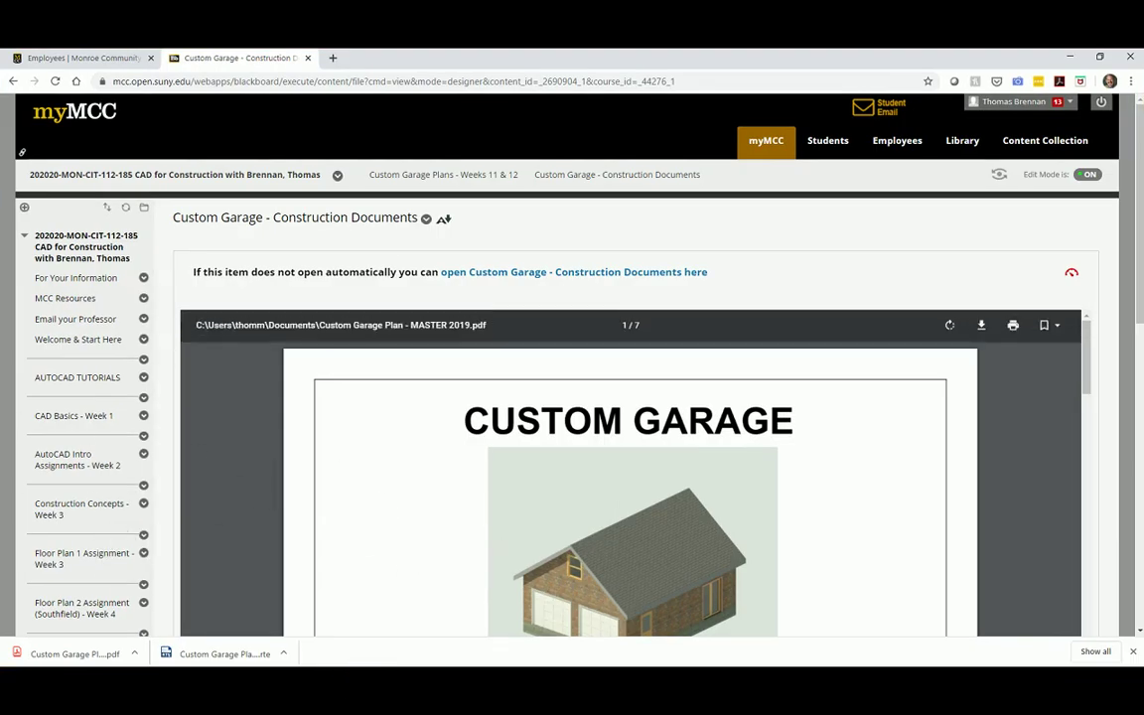
{"action": "key", "text": "super+e"}
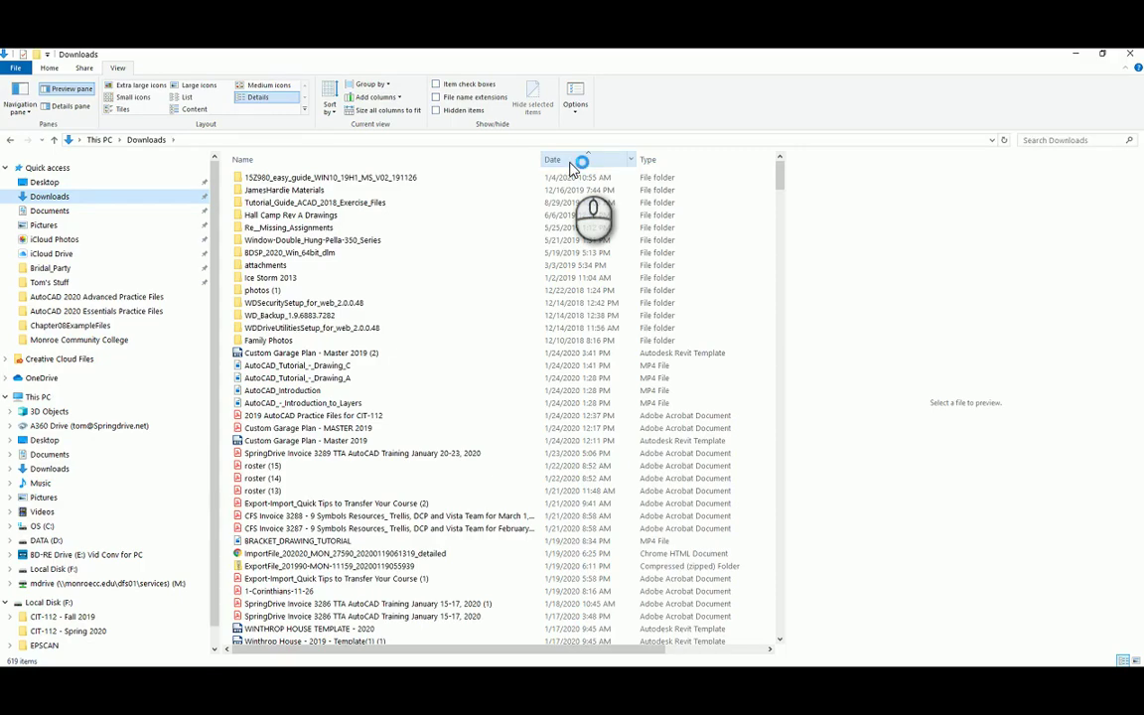
{"action": "left_click", "coordinate": [570, 162]}
{"action": "left_click", "coordinate": [559, 162]}
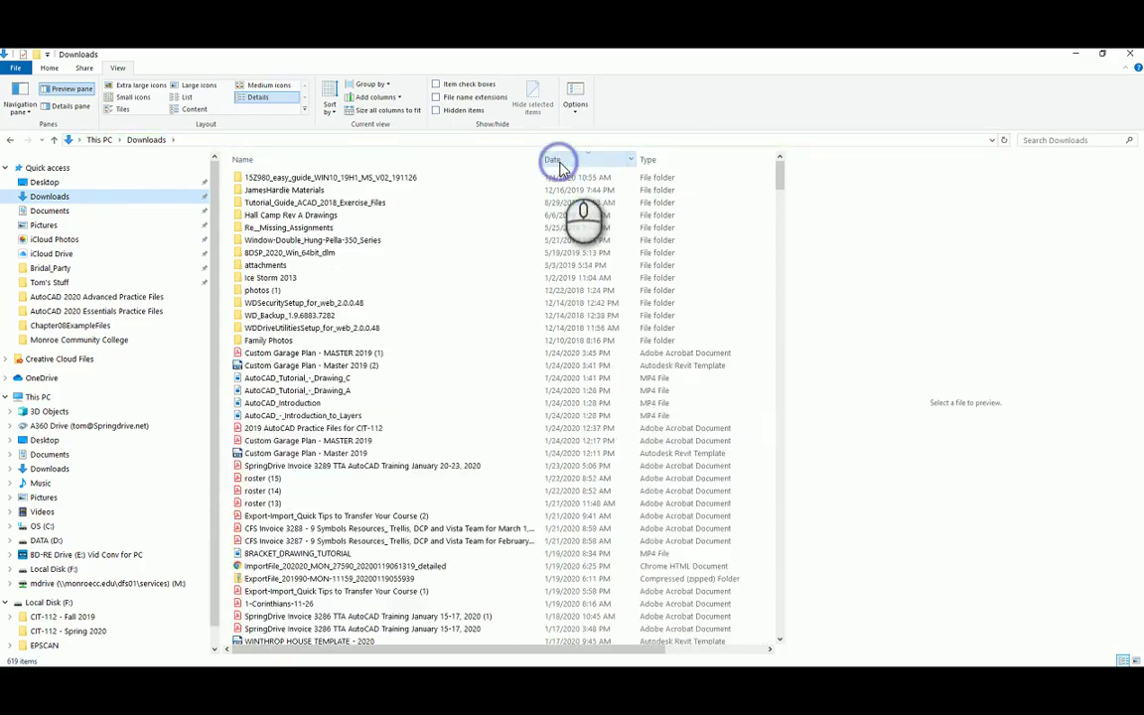
{"action": "left_click", "coordinate": [298, 355]}
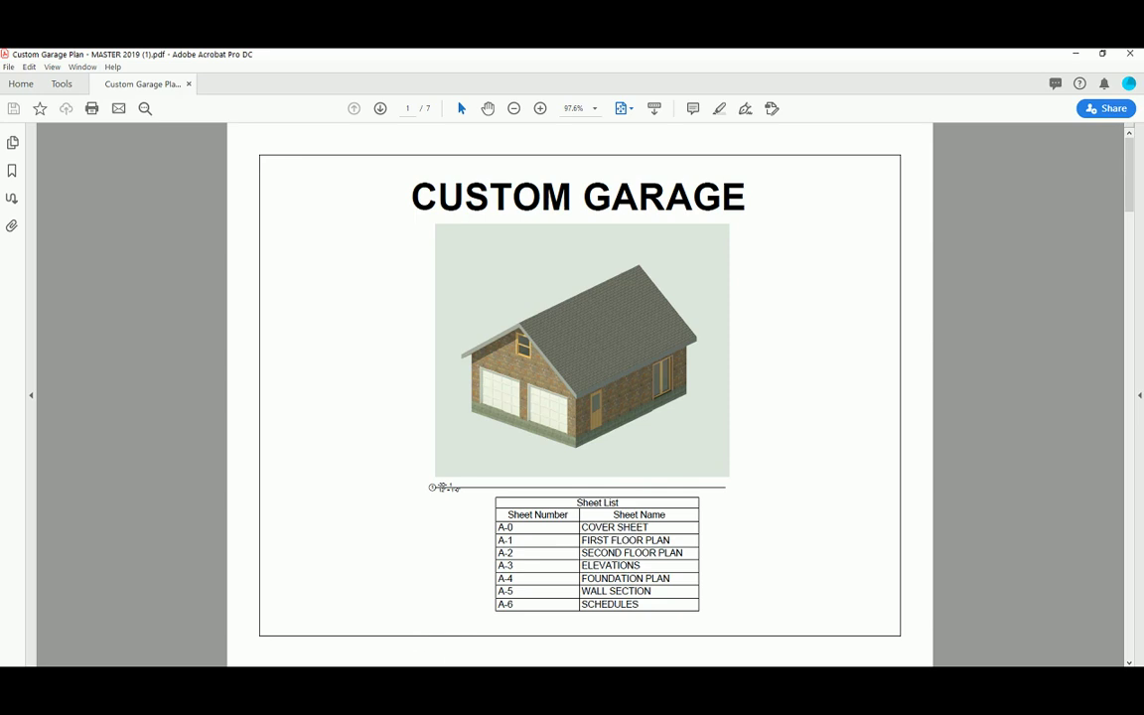
- Switch back to the browser and open the Revit Floor Plan 1 - Weeks 9 & 10 course page
{"action": "left_click", "coordinate": [366, 683]}
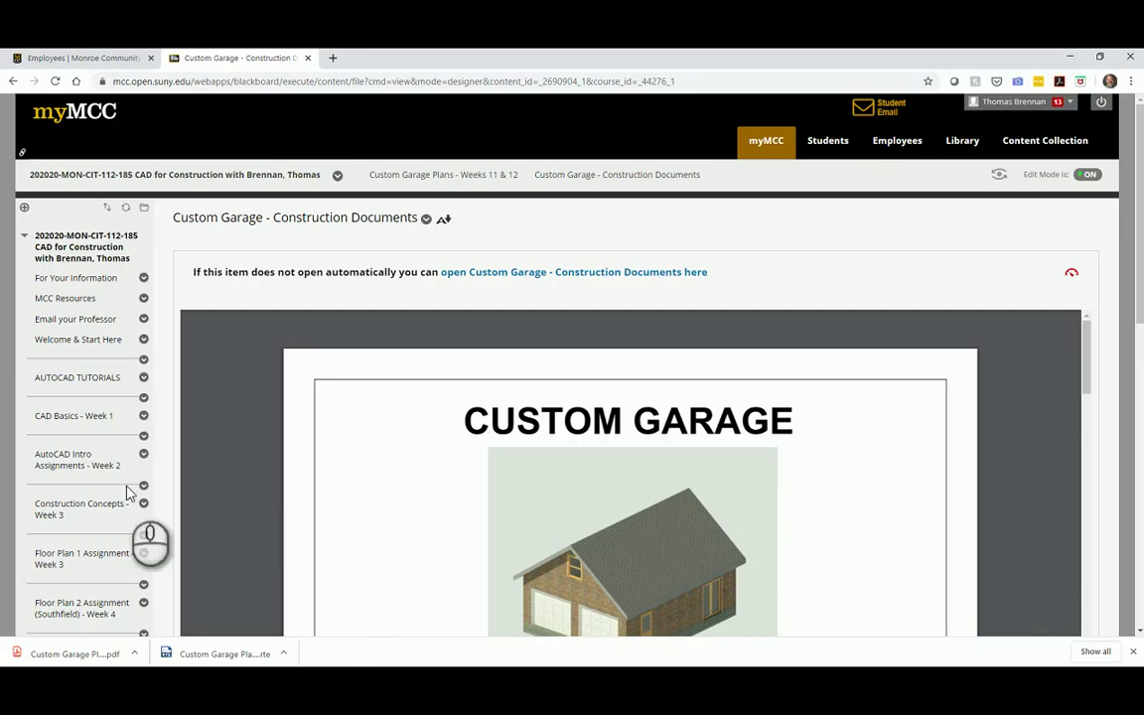
{"action": "scroll", "coordinate": [120, 603], "scroll_direction": "down", "scroll_amount": 3}
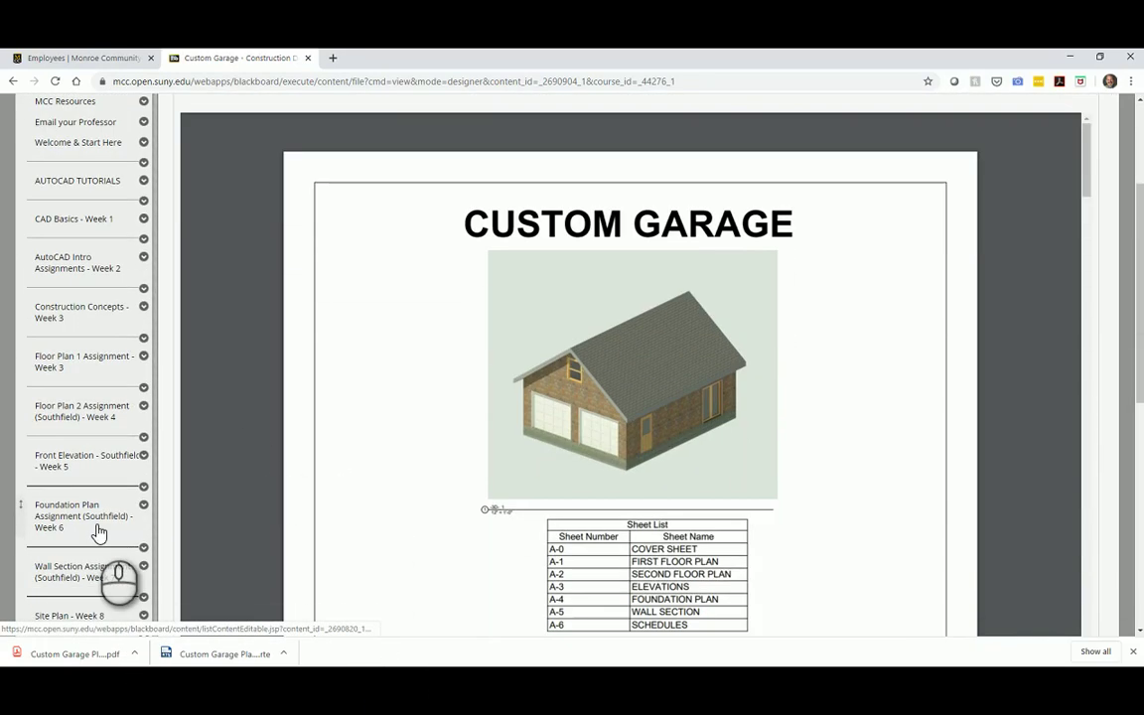
{"action": "scroll", "coordinate": [99, 531], "scroll_direction": "down", "scroll_amount": 1}
{"action": "scroll", "coordinate": [99, 524], "scroll_direction": "down", "scroll_amount": 1}
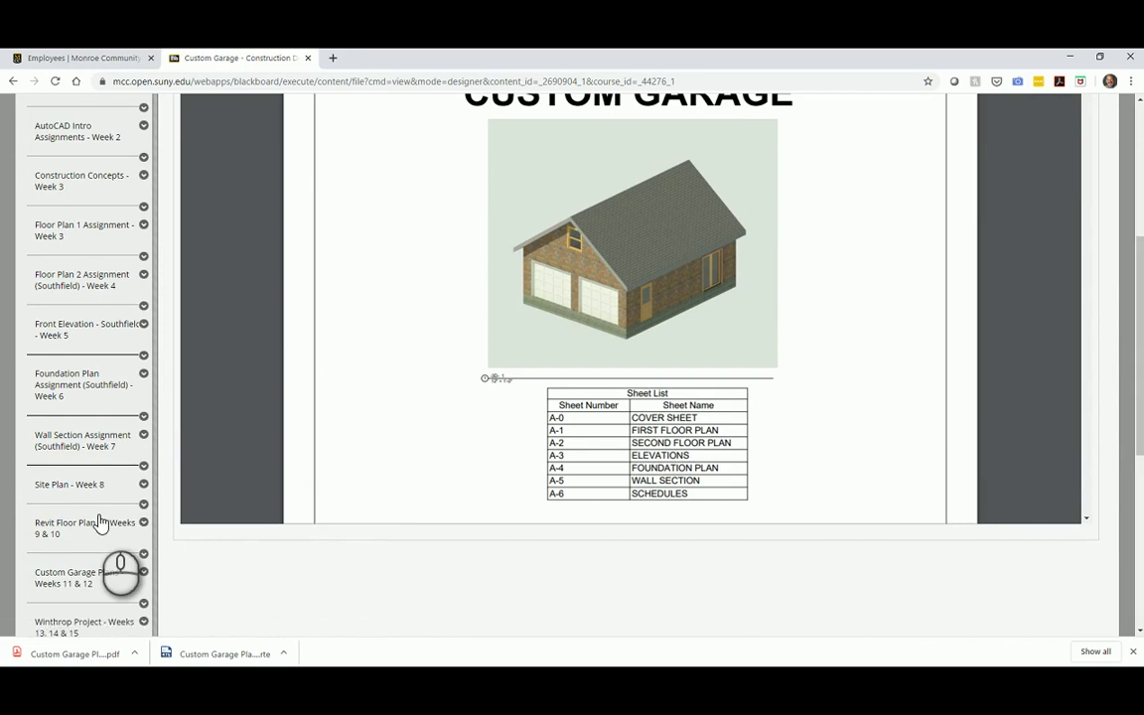
{"action": "left_click", "coordinate": [97, 526]}
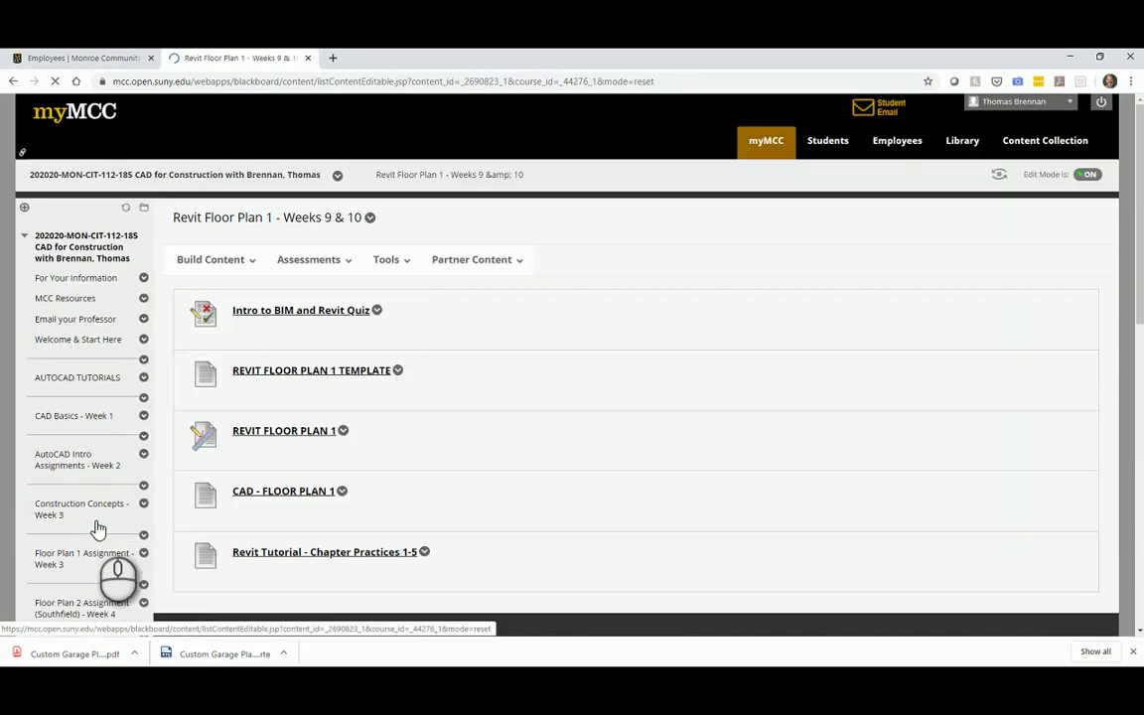
- Download the Custom Garage Template - Master 2019 from the Custom Garage Plans - Weeks 11 & 12 course page
{"action": "scroll", "coordinate": [115, 582], "scroll_direction": "down", "scroll_amount": 3}
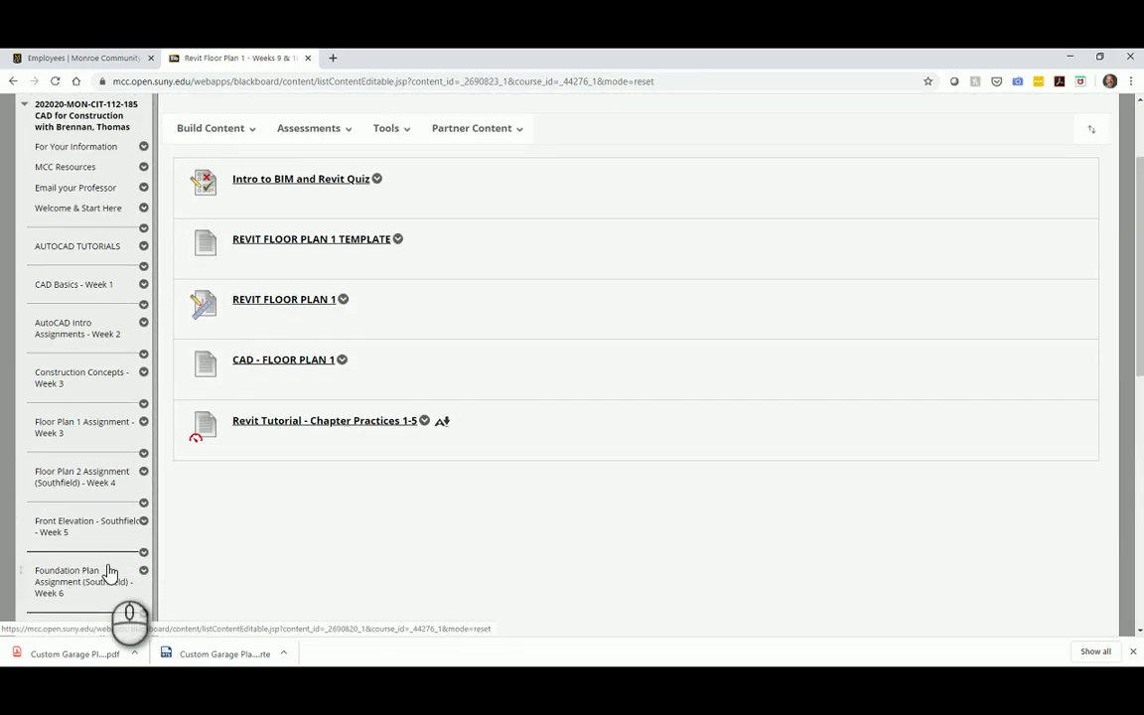
{"action": "scroll", "coordinate": [109, 536], "scroll_direction": "down", "scroll_amount": 1}
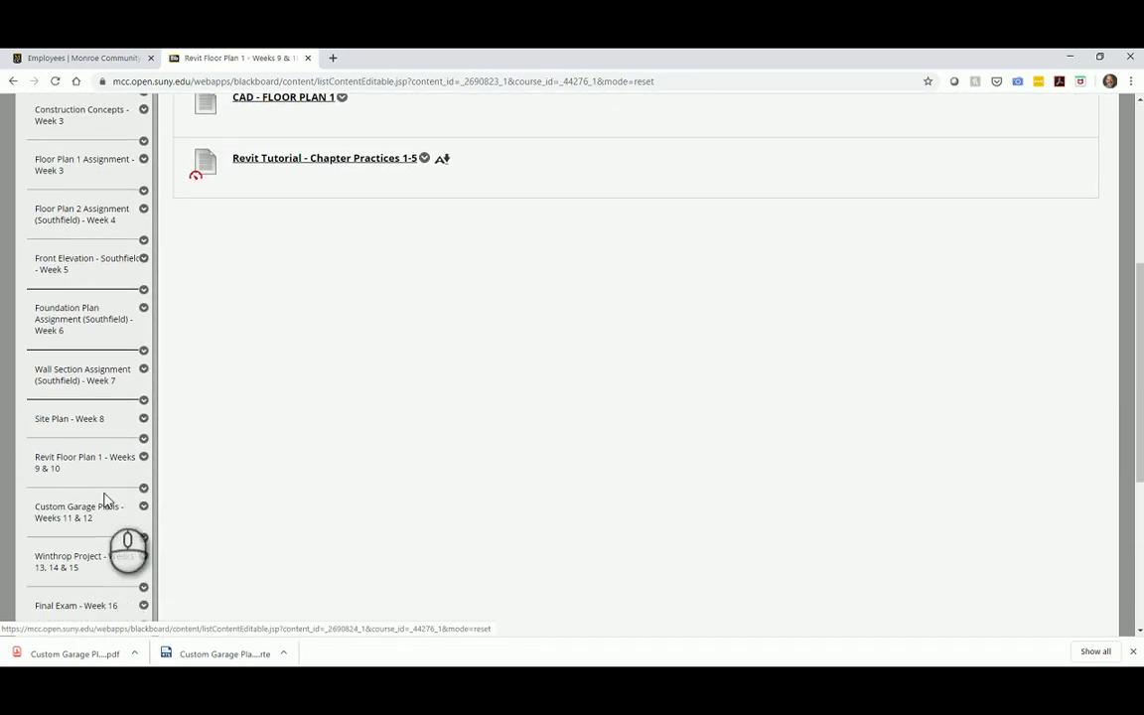
{"action": "left_click", "coordinate": [97, 504]}
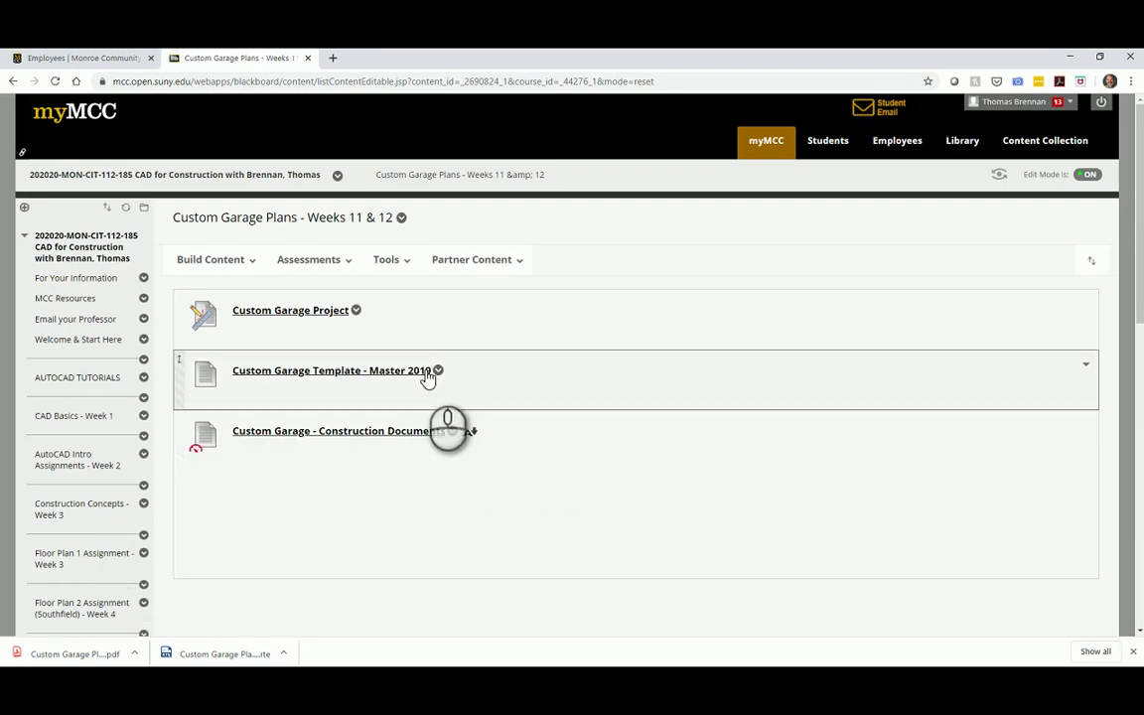
{"action": "left_click", "coordinate": [427, 377]}
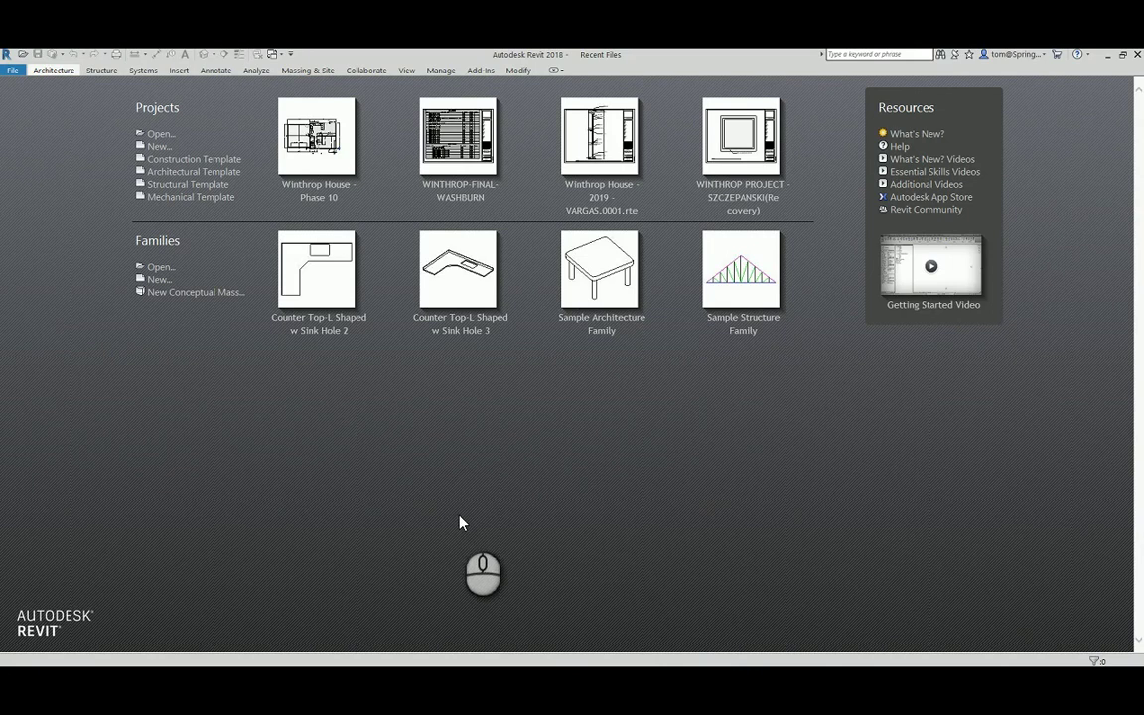
- Create a new Revit project from the Custom Garage Plan - Master 2019 template in the Downloads folder
{"action": "left_click", "coordinate": [159, 146]}
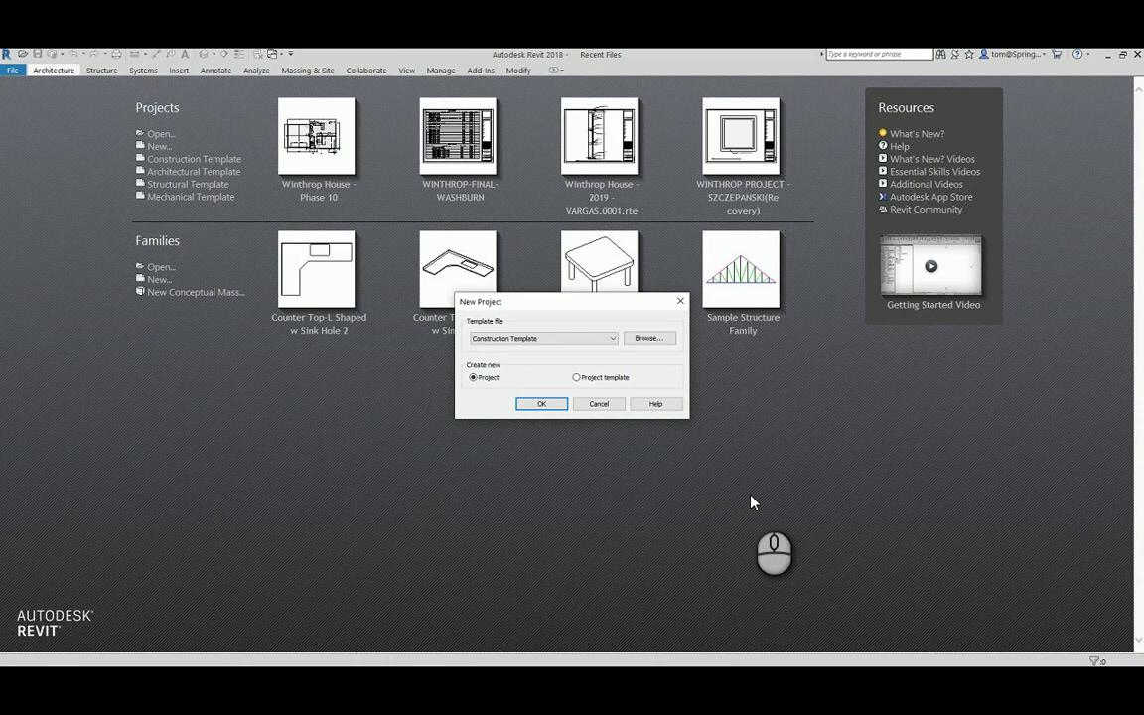
{"action": "left_click", "coordinate": [647, 340]}
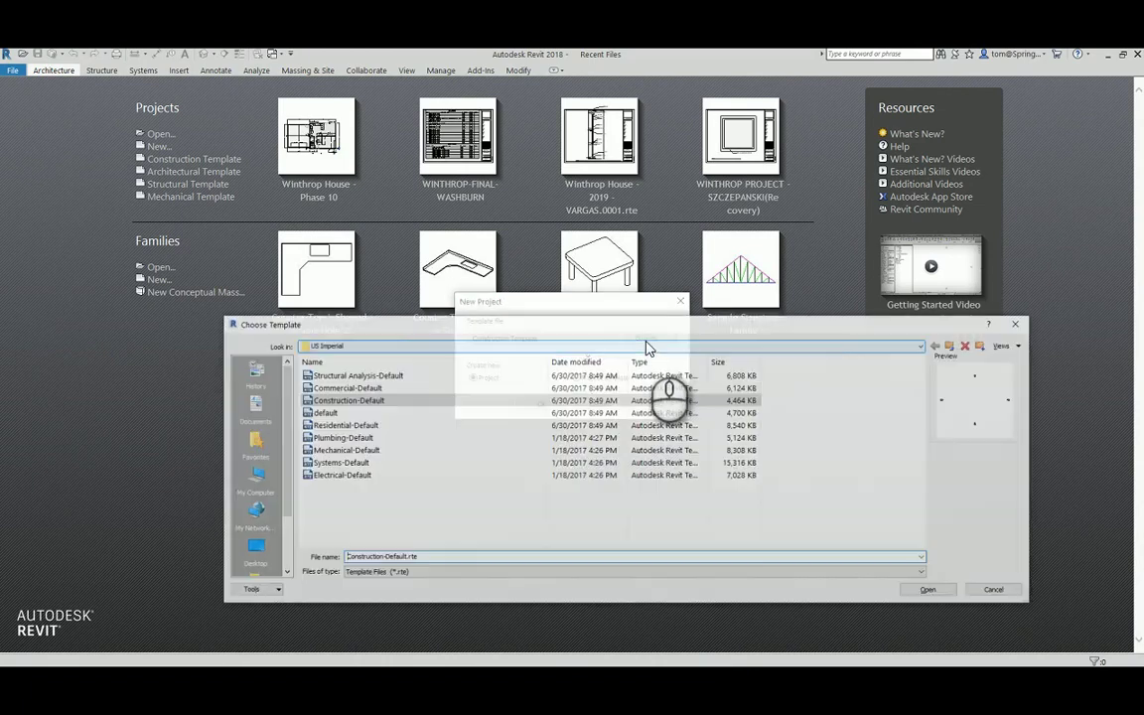
{"action": "left_click", "coordinate": [924, 345]}
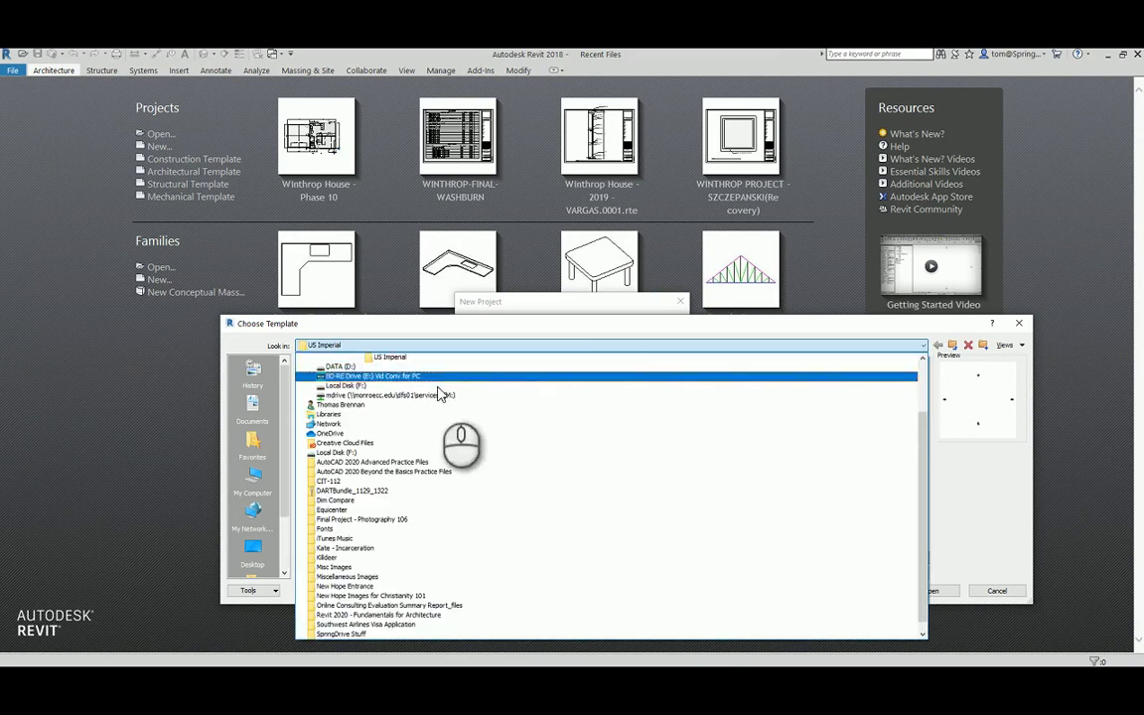
{"action": "scroll", "coordinate": [366, 417], "scroll_direction": "up", "scroll_amount": 2}
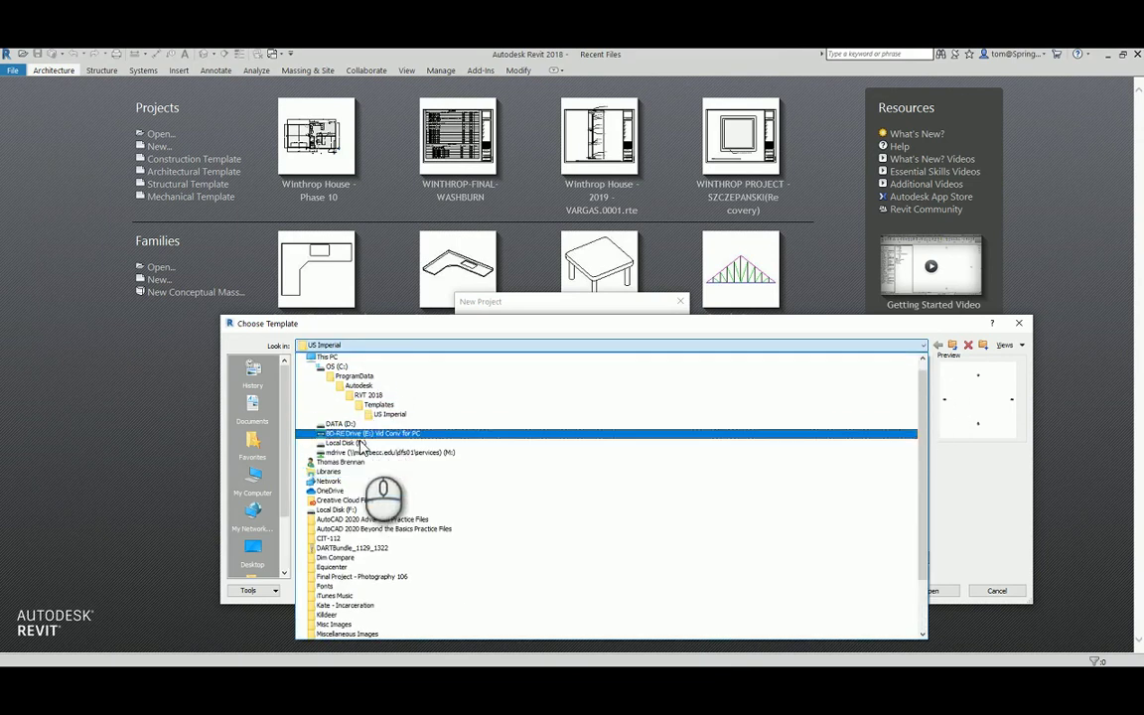
{"action": "left_click", "coordinate": [353, 463]}
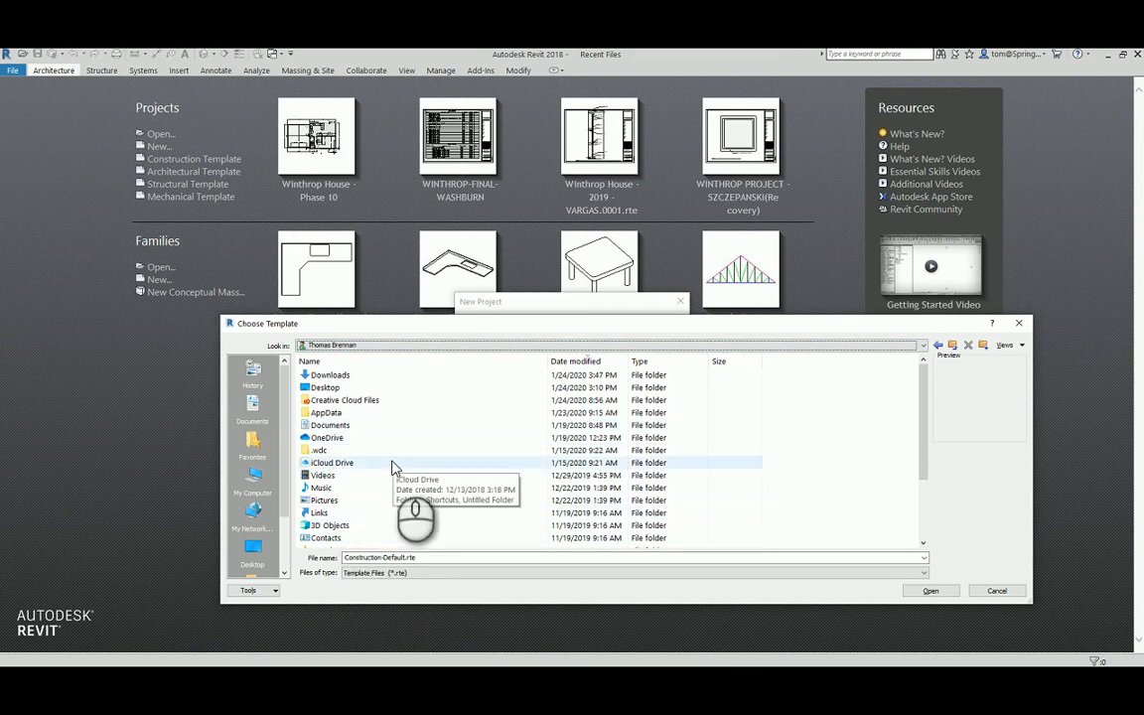
{"action": "left_click", "coordinate": [327, 376]}
{"action": "double_click", "coordinate": [328, 375]}
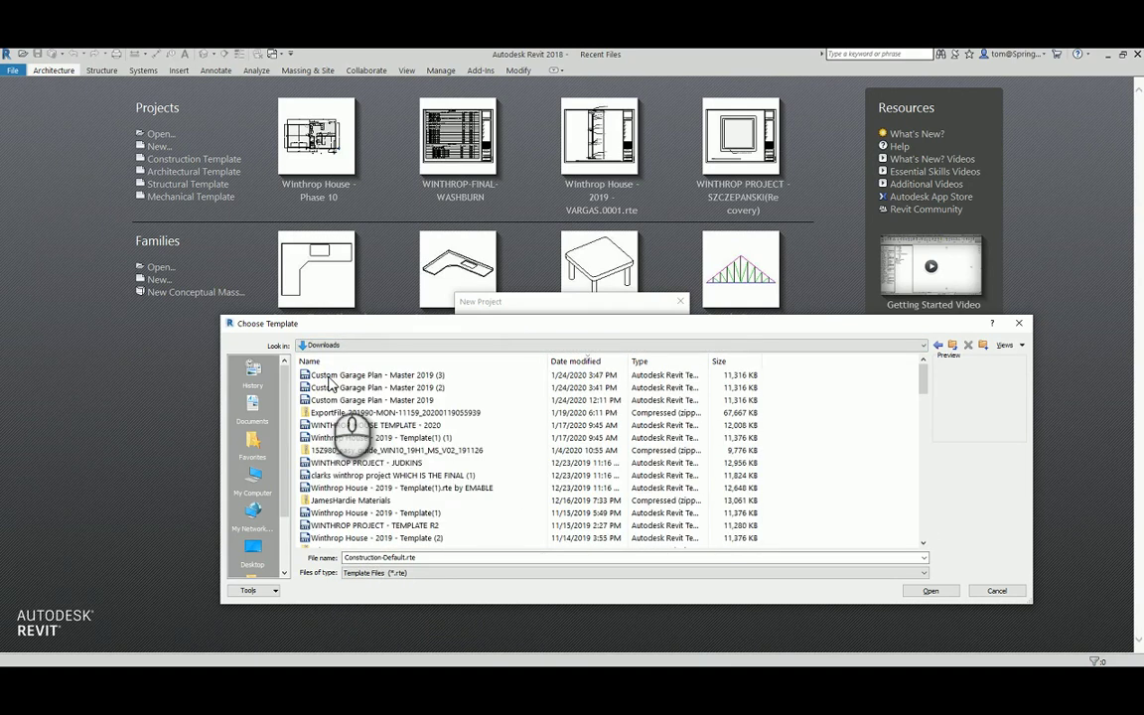
{"action": "double_click", "coordinate": [385, 400]}
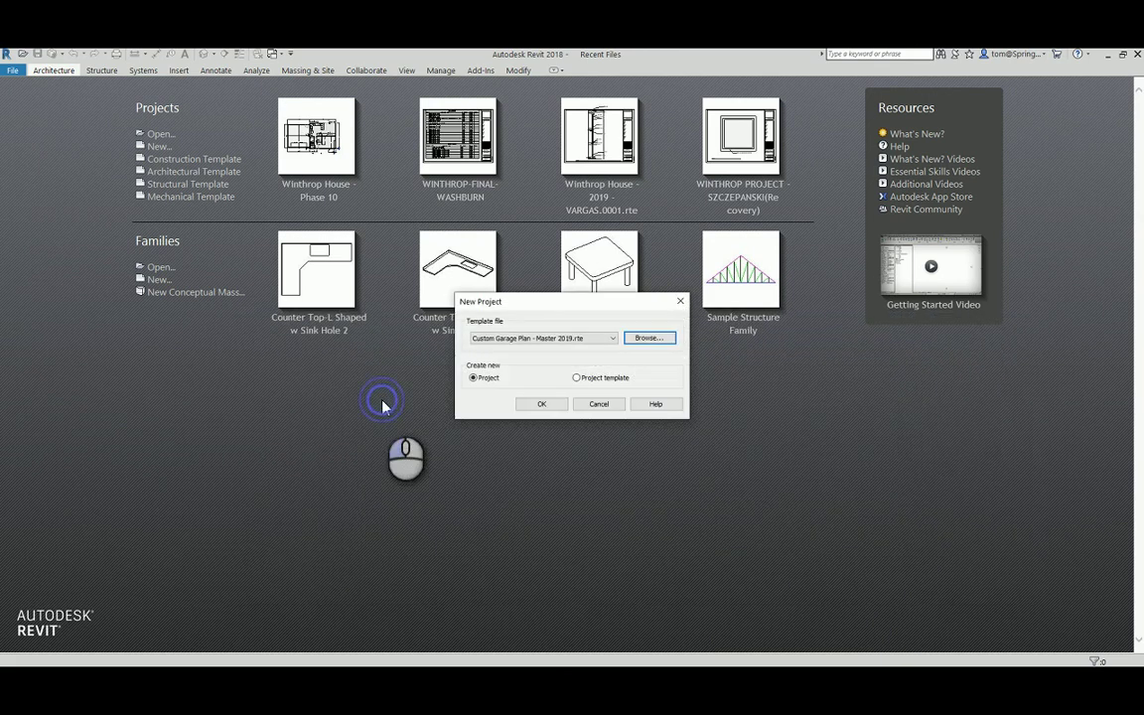
{"action": "left_click", "coordinate": [544, 407]}
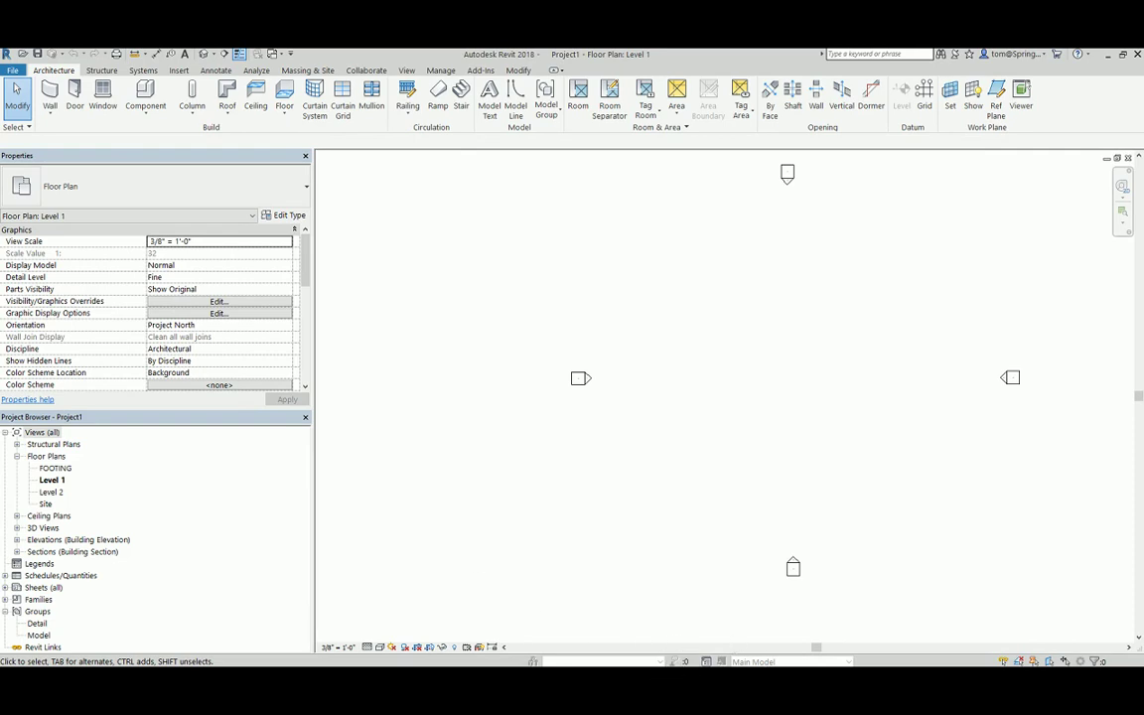
- Switch to the garage PDF in Acrobat and examine the dimensions of the first floor plan on sheet A-1
{"action": "mouse_move", "coordinate": [804, 670]}
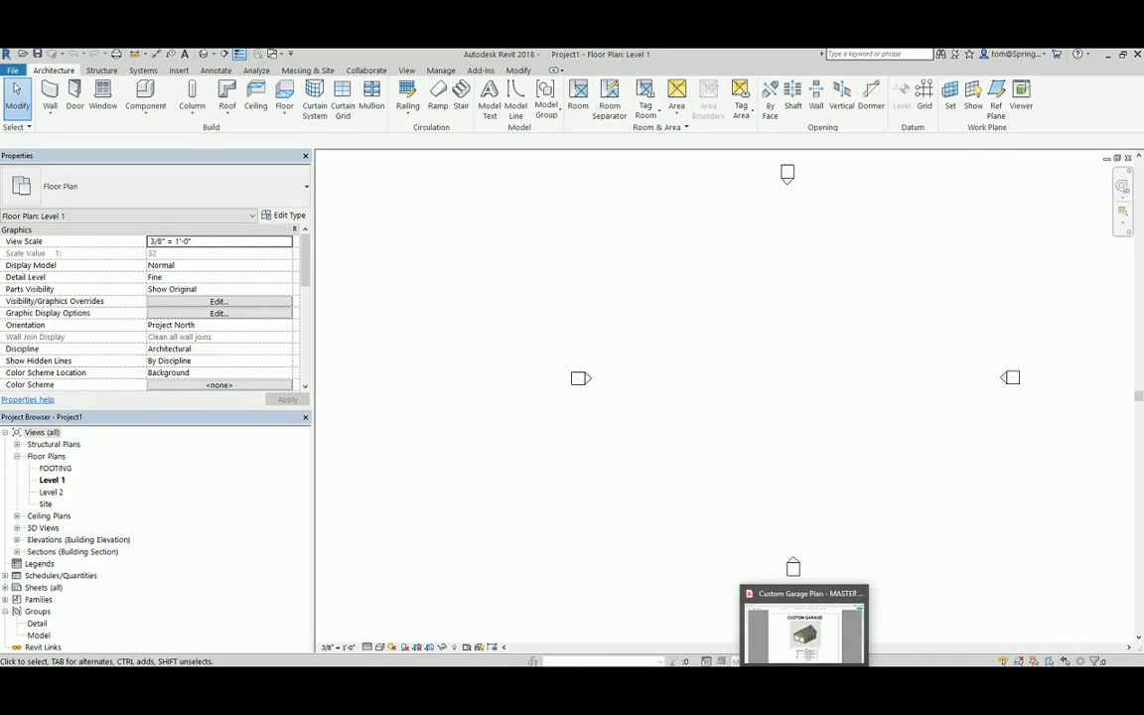
{"action": "left_click", "coordinate": [799, 640]}
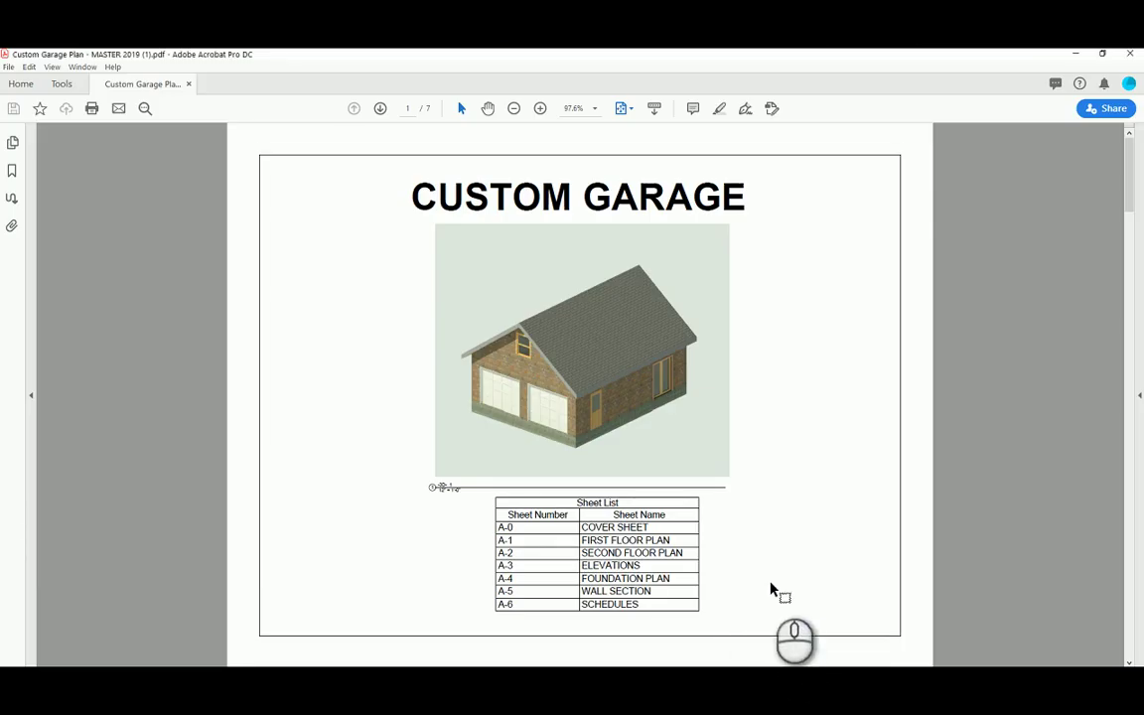
{"action": "scroll", "coordinate": [771, 588], "scroll_direction": "down", "scroll_amount": 3}
{"action": "scroll", "coordinate": [772, 571], "scroll_direction": "up", "scroll_amount": 2}
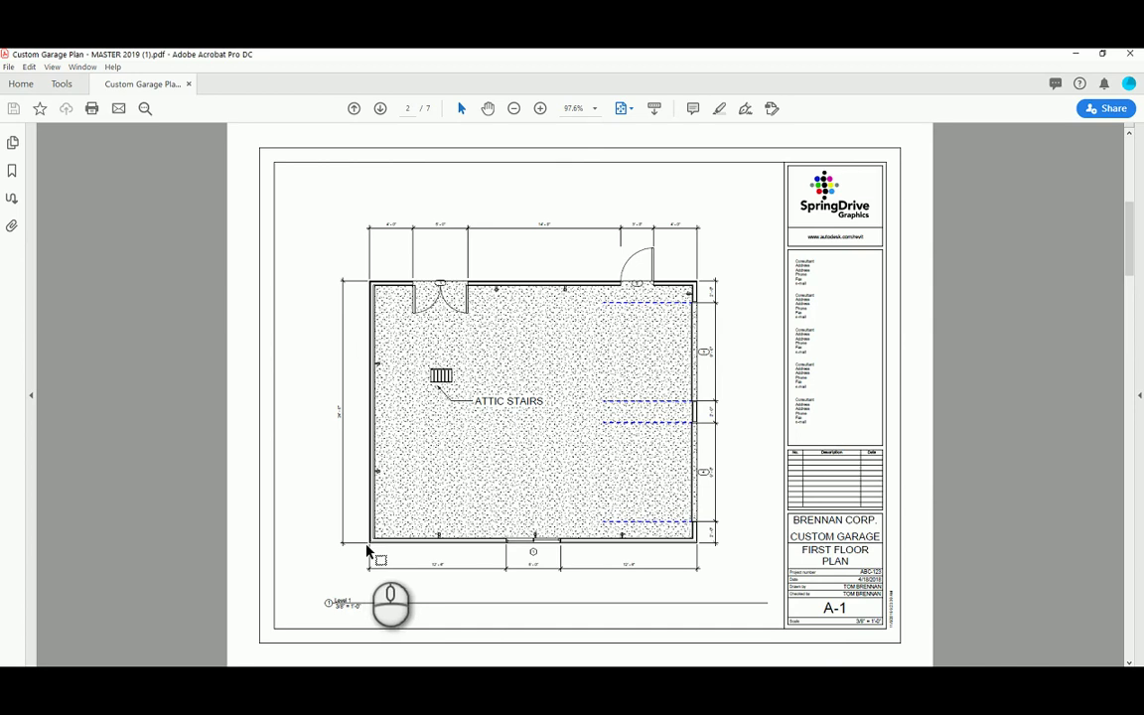
{"action": "left_click", "coordinate": [540, 109]}
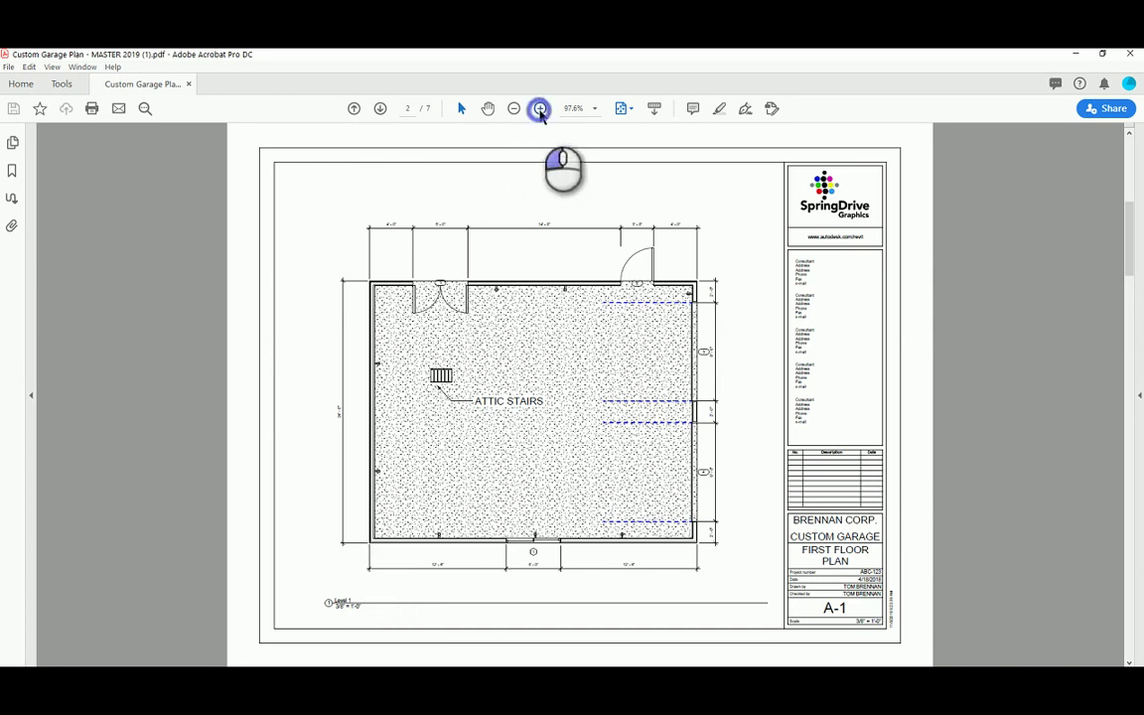
{"action": "scroll", "coordinate": [483, 294], "scroll_direction": "down", "scroll_amount": 3}
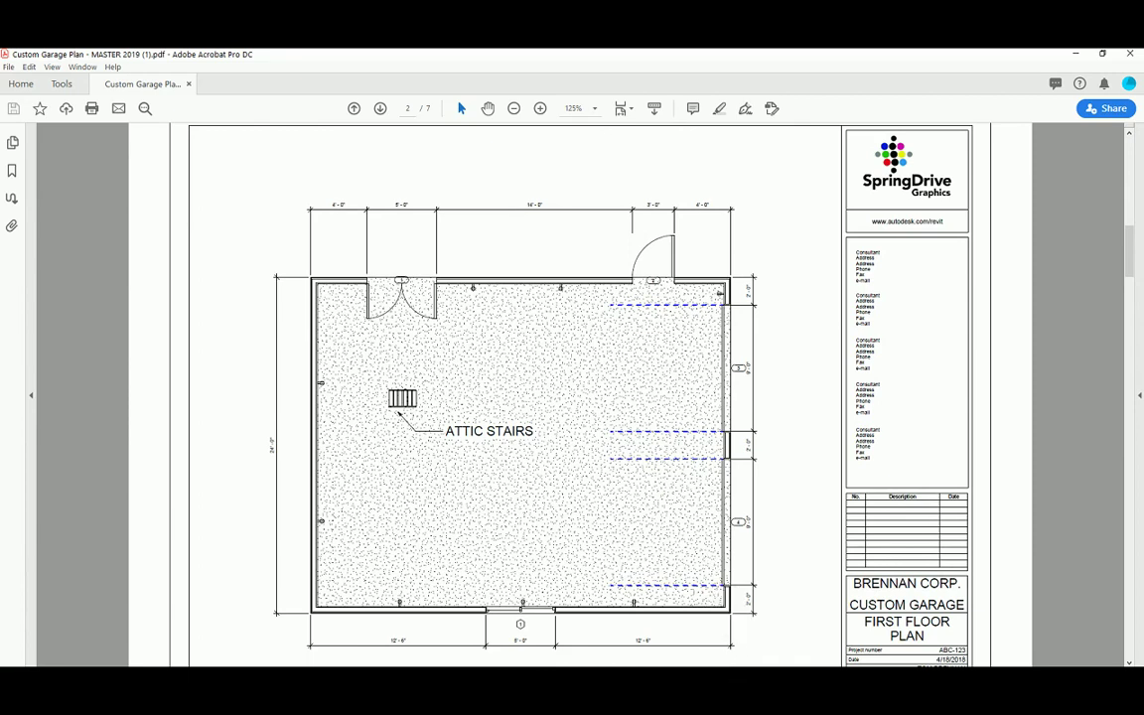
- Switch to Revit and start an architectural wall on the Level 1 floor plan with the Garage Wall type
{"action": "left_click", "coordinate": [740, 670]}
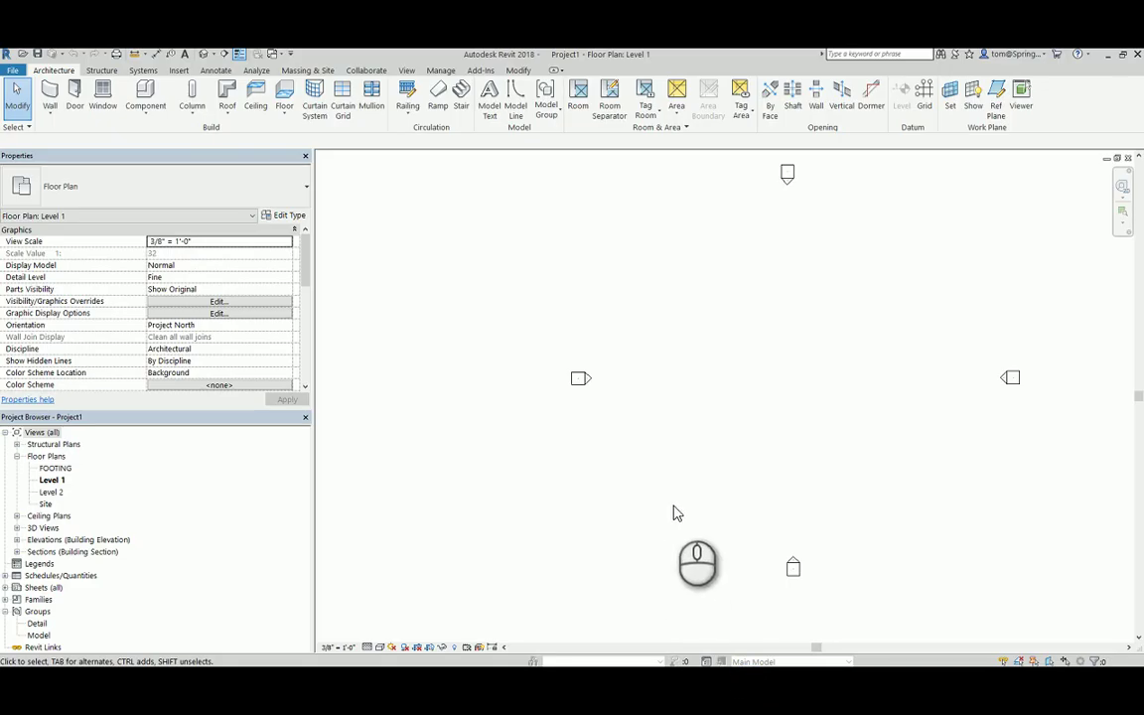
{"action": "left_click", "coordinate": [51, 479]}
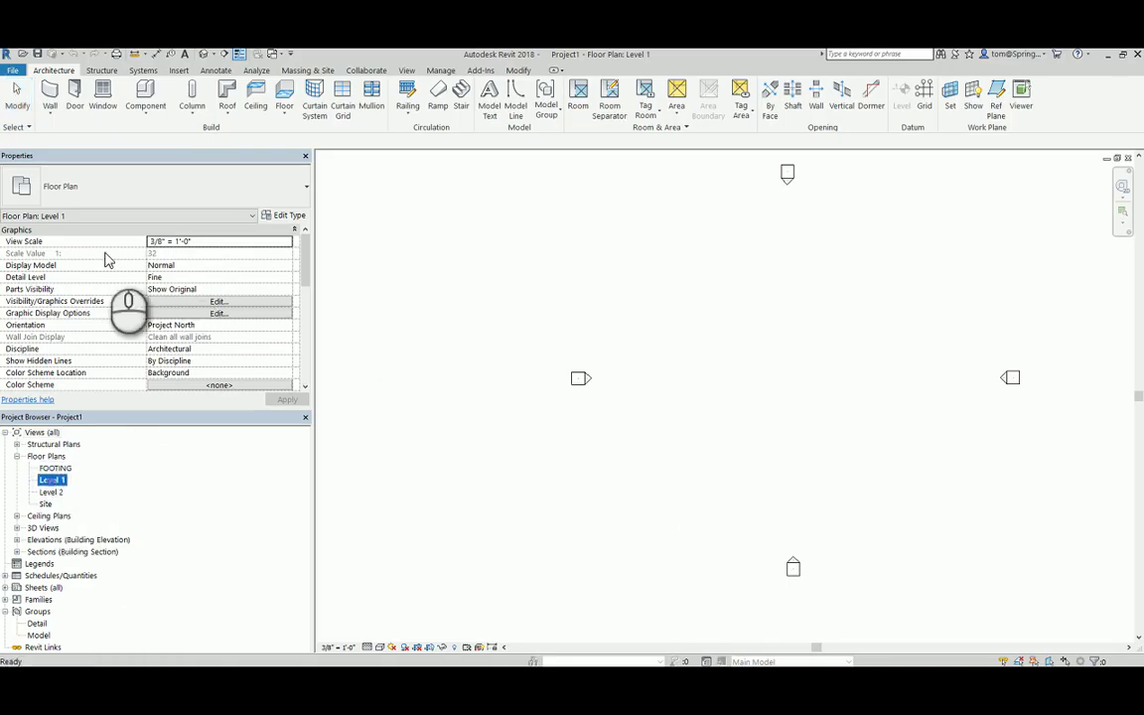
{"action": "left_click", "coordinate": [54, 117]}
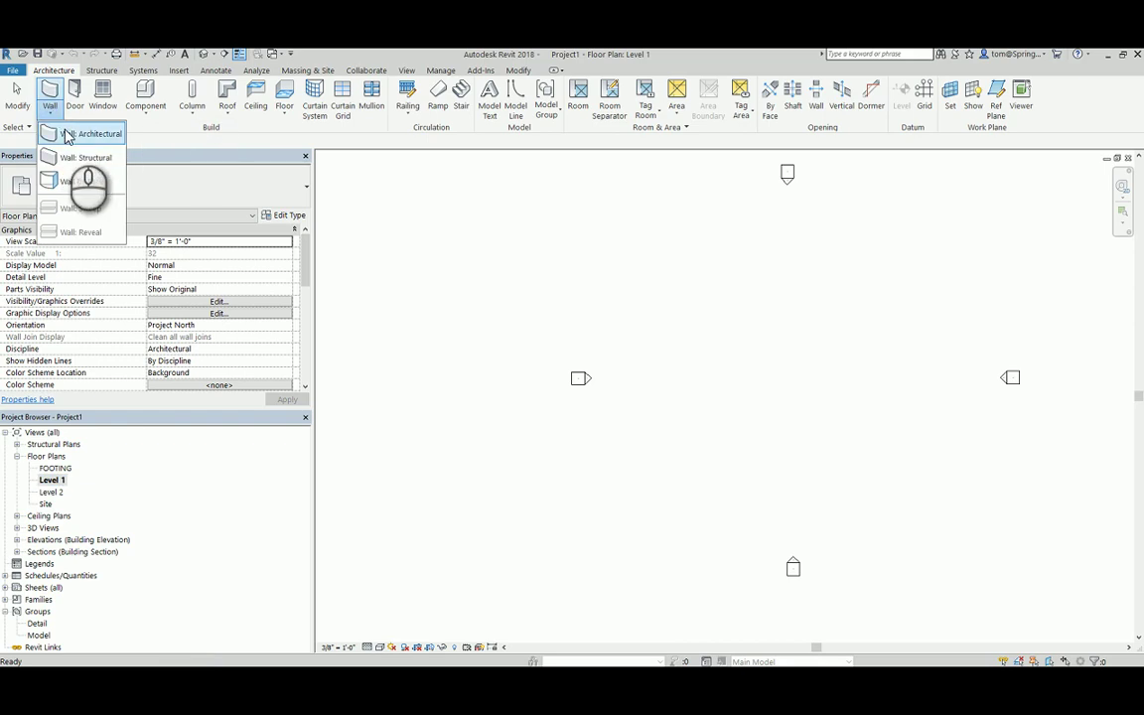
{"action": "left_click", "coordinate": [79, 133]}
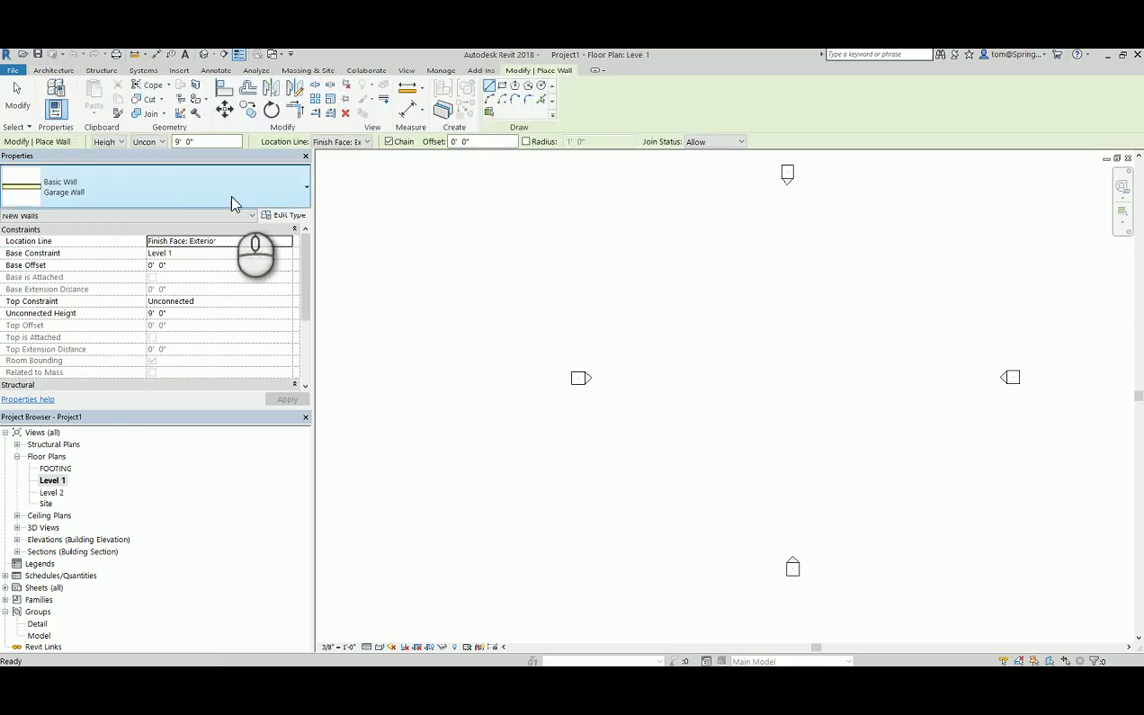
{"action": "left_click", "coordinate": [305, 188]}
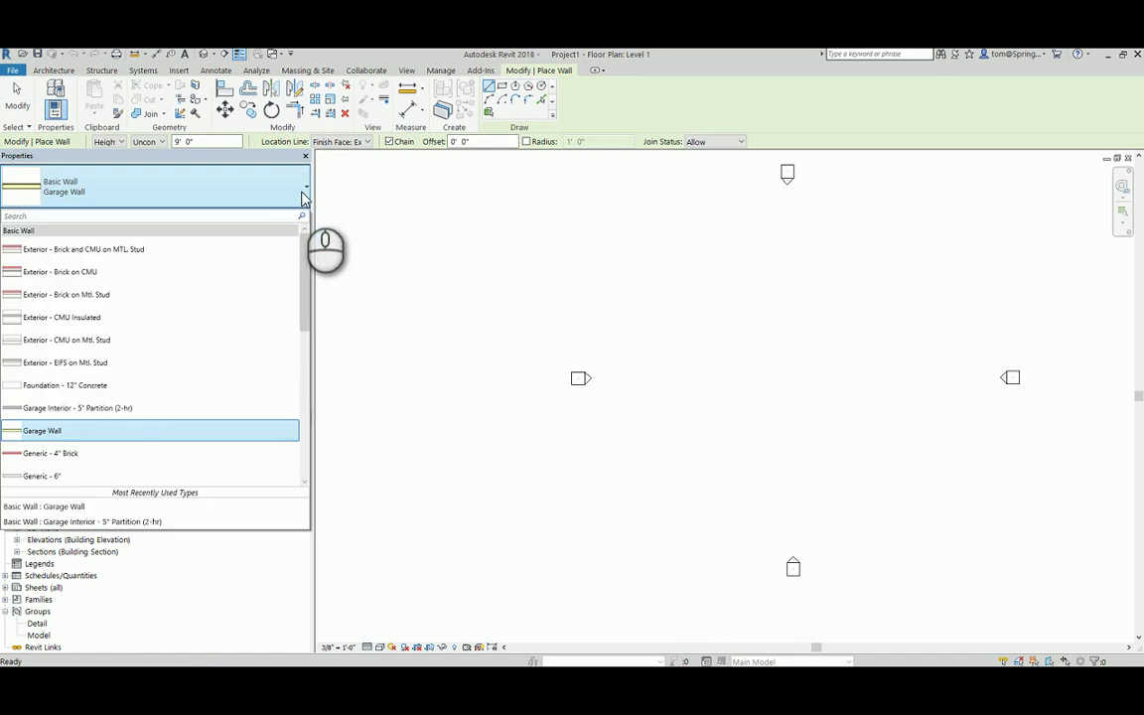
{"action": "left_click_drag", "start_coordinate": [307, 290], "coordinate": [324, 204]}
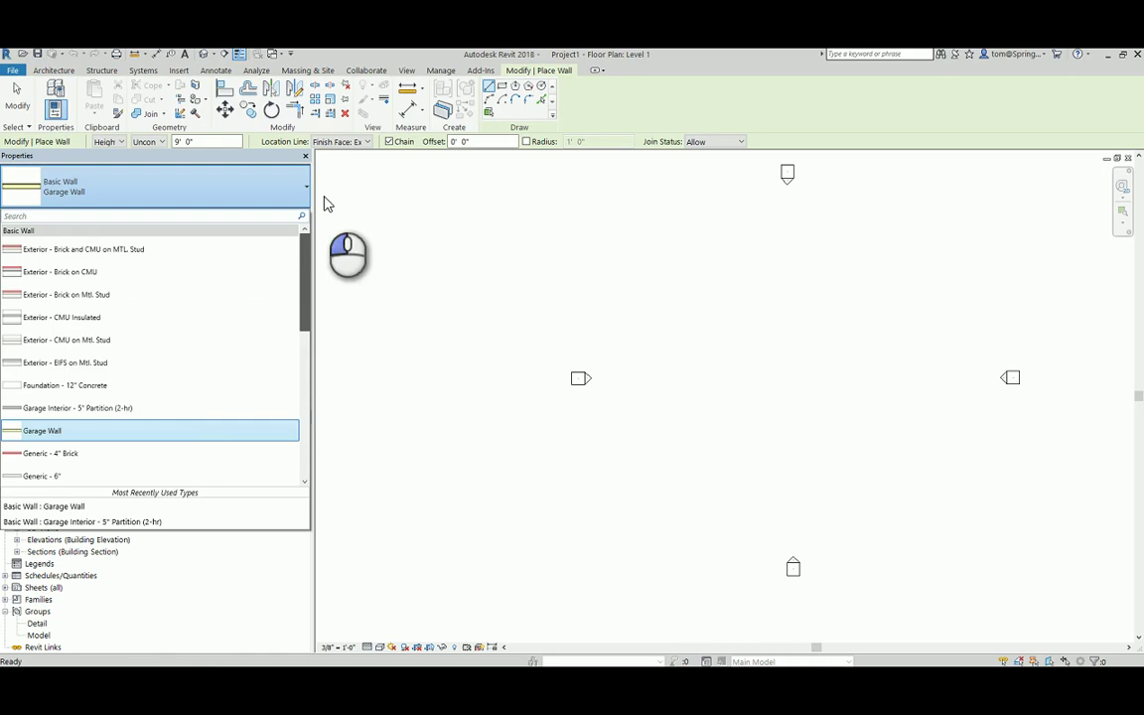
{"action": "left_click", "coordinate": [72, 432]}
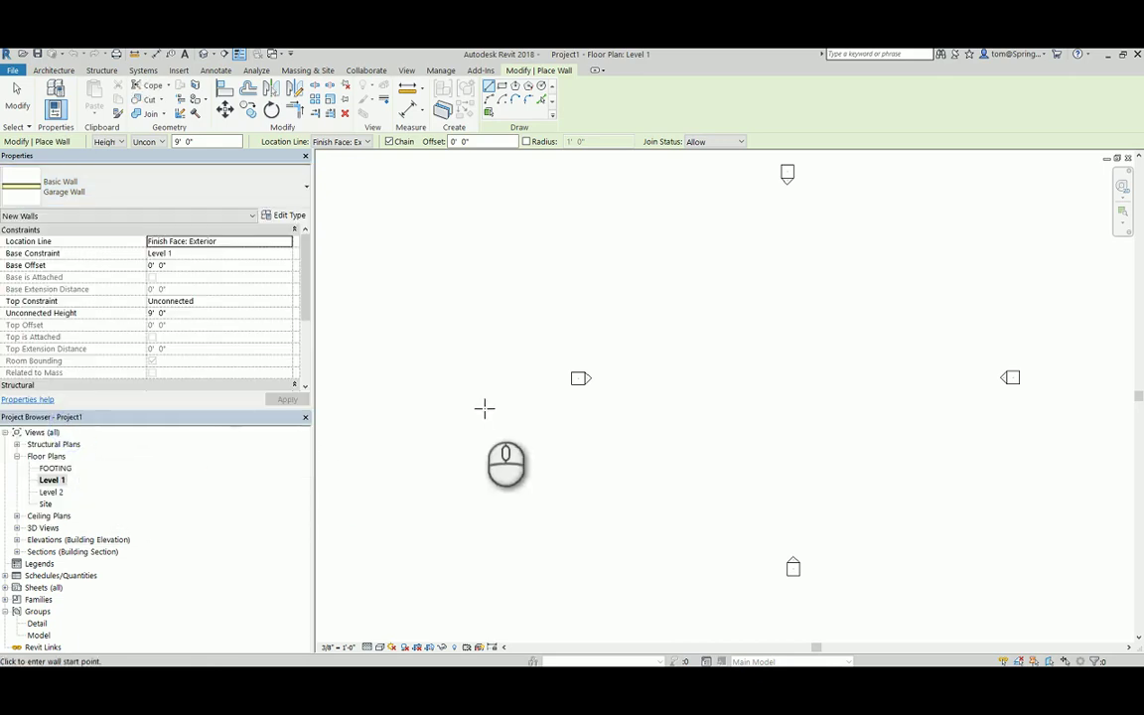
- Draw the garage's west wall vertically, 24 feet long, between the elevation markers
{"action": "left_click", "coordinate": [672, 447]}
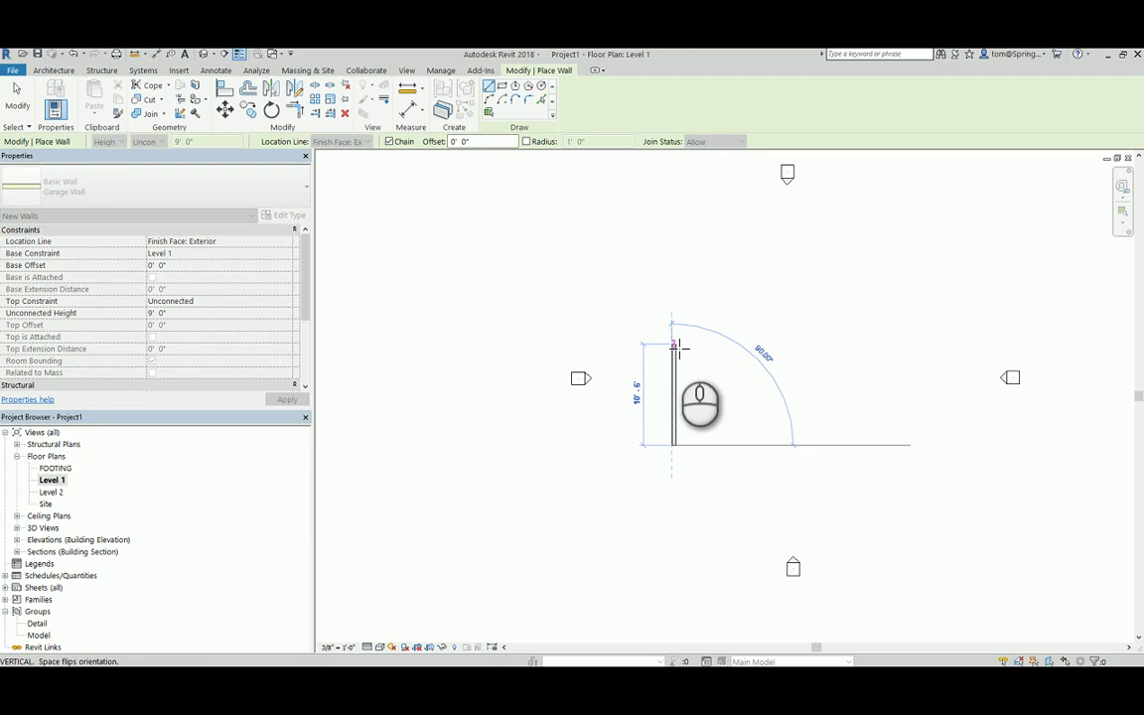
{"action": "type", "text": "24"}
{"action": "key", "text": "Return"}
{"action": "scroll", "coordinate": [685, 298], "scroll_direction": "up", "scroll_amount": 2}
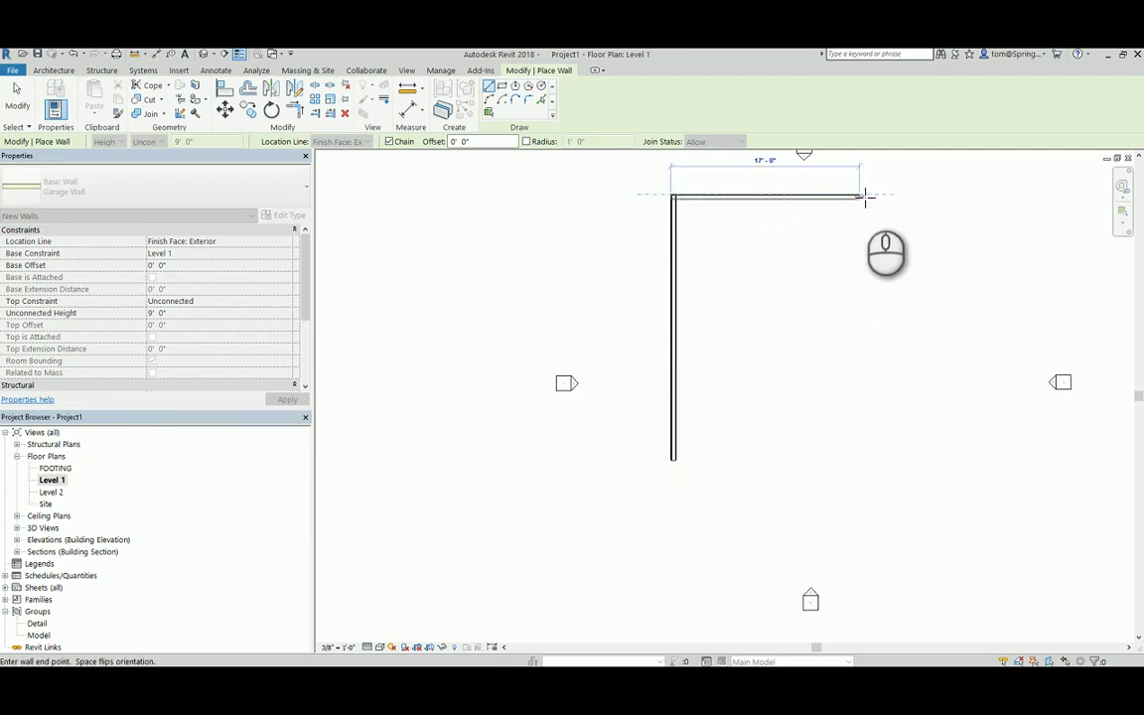
- Complete the garage outline with a 30-foot north wall, a 24-foot east wall and a south wall closing at the starting corner
{"action": "type", "text": "30"}
{"action": "key", "text": "Return"}
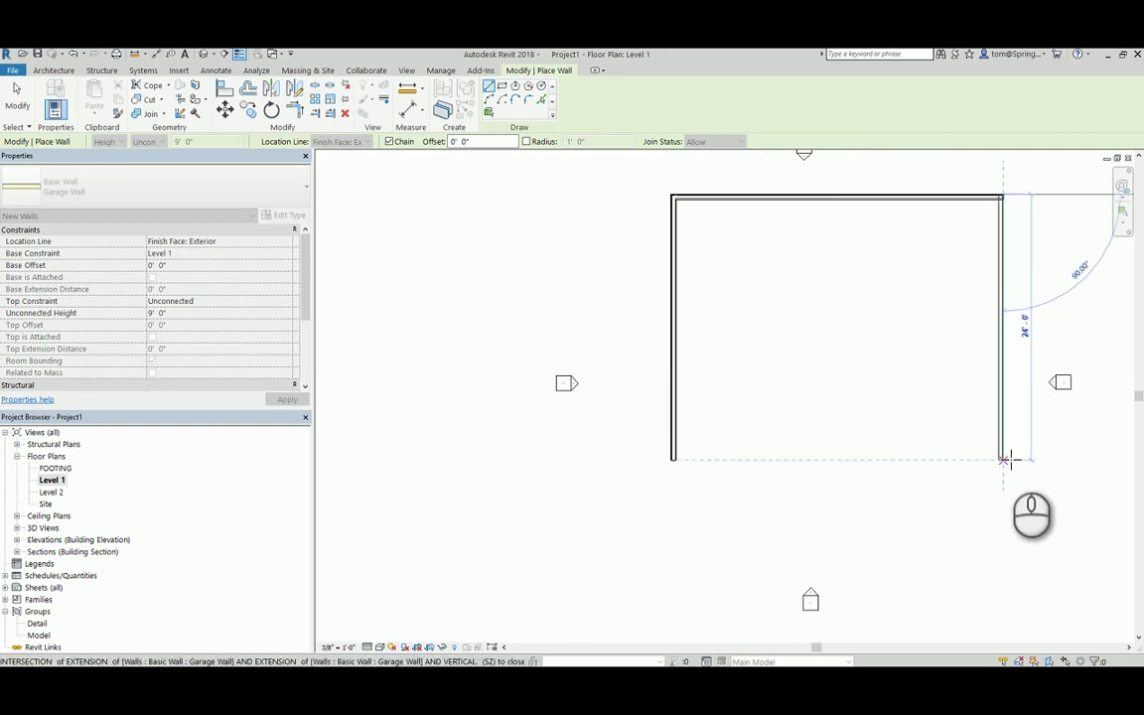
{"action": "type", "text": "24"}
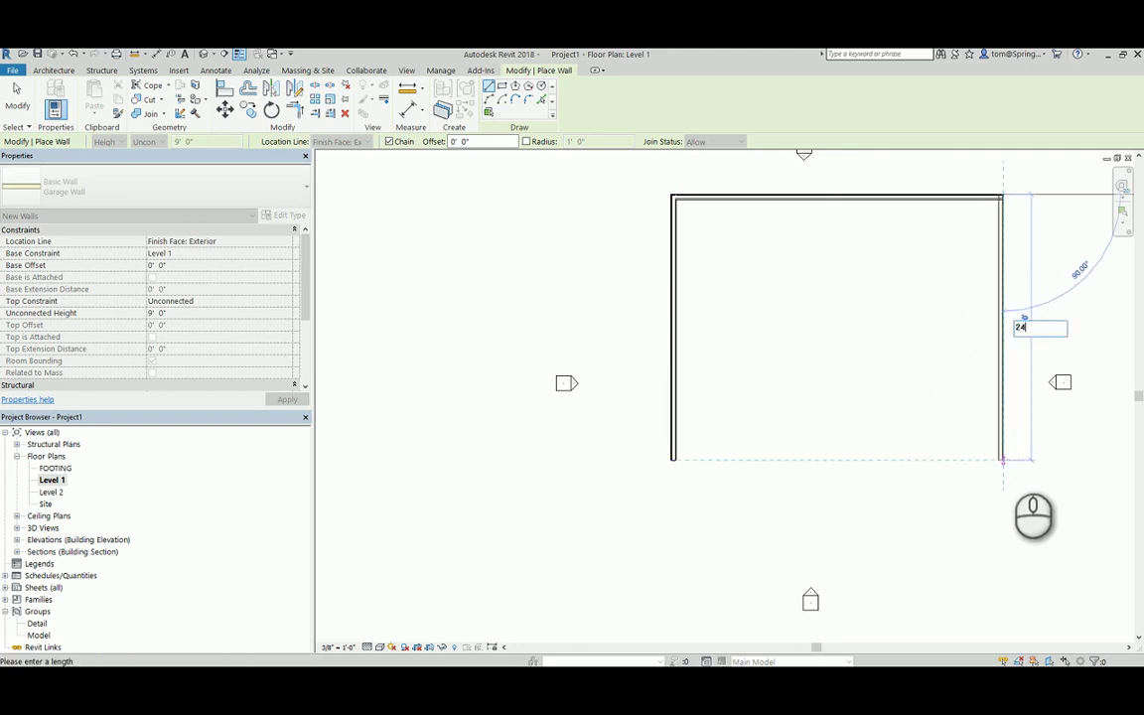
{"action": "key", "text": "Return"}
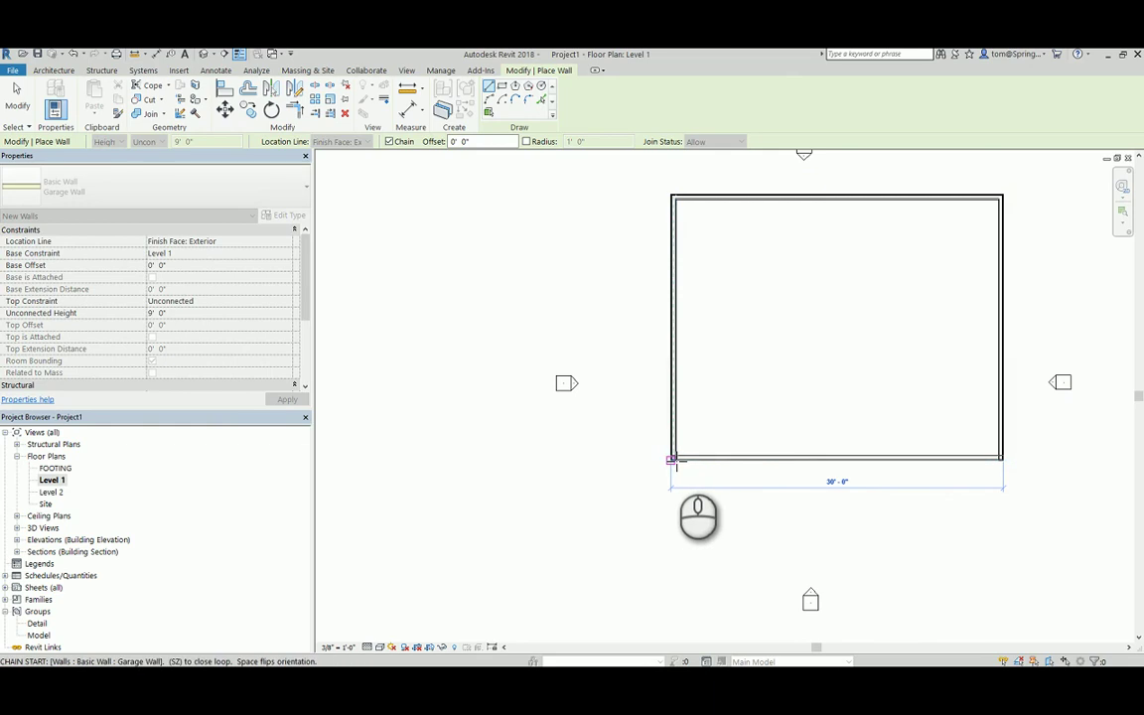
{"action": "left_click", "coordinate": [672, 460]}
{"action": "key", "text": "Escape"}
{"action": "key", "text": "Escape"}
{"action": "scroll", "coordinate": [735, 549], "scroll_direction": "down", "scroll_amount": 2}
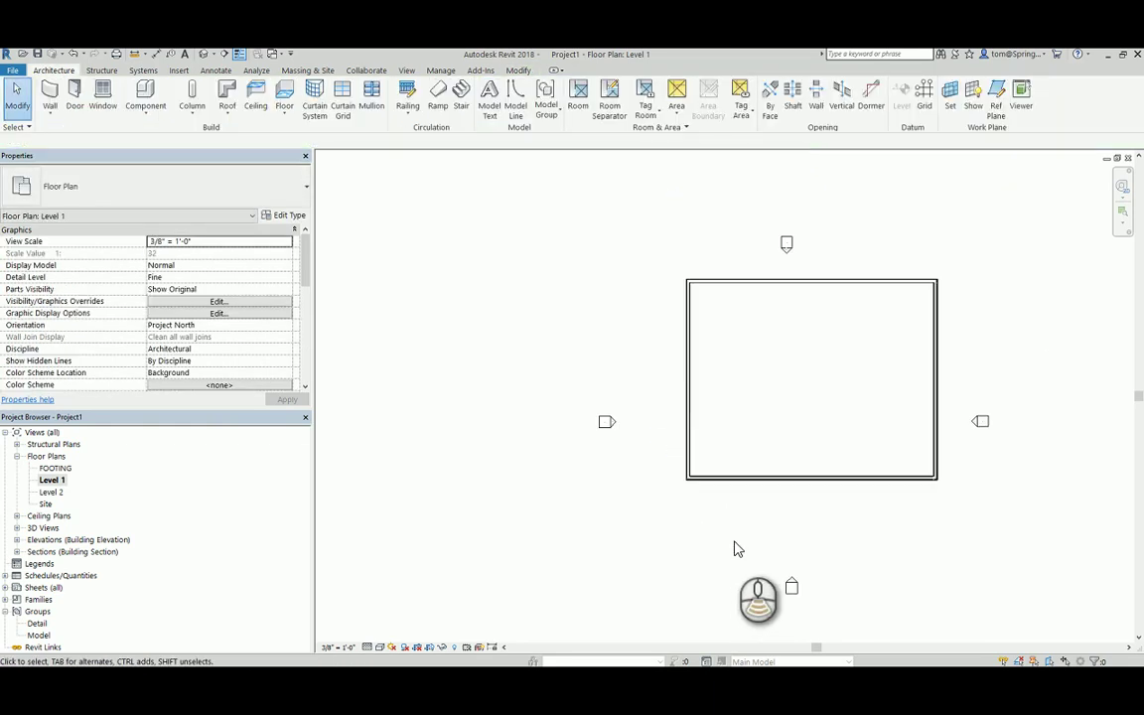
{"action": "middle_click_drag", "start_coordinate": [736, 544], "coordinate": [625, 541]}
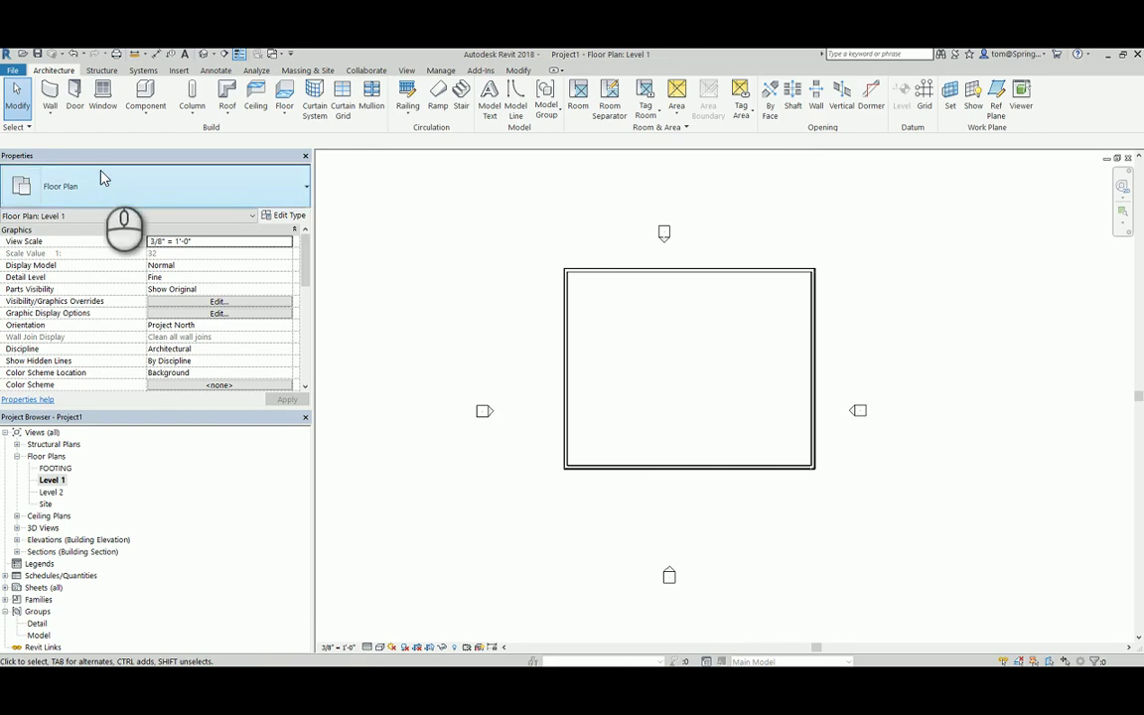
{"action": "left_click", "coordinate": [52, 117]}
{"action": "left_click", "coordinate": [72, 134]}
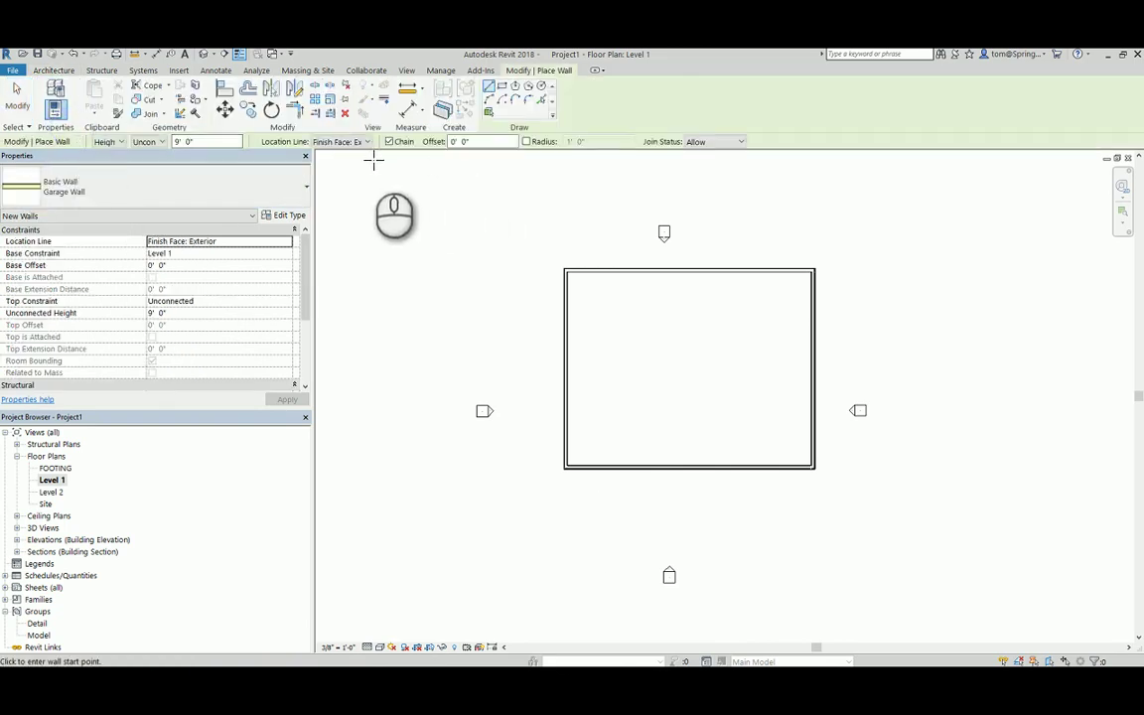
{"action": "key", "text": "Escape"}
{"action": "key", "text": "Escape"}
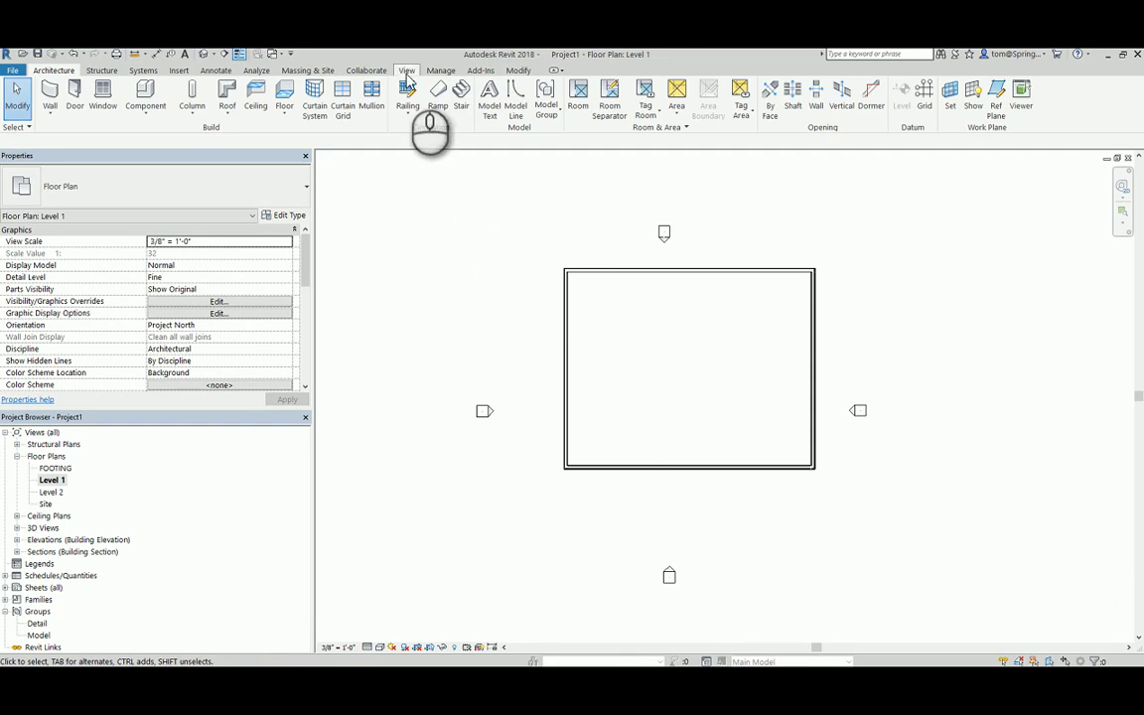
- Inspect the four garage walls in the default 3D view and return to the Level 1 floor plan
{"action": "left_click", "coordinate": [203, 52]}
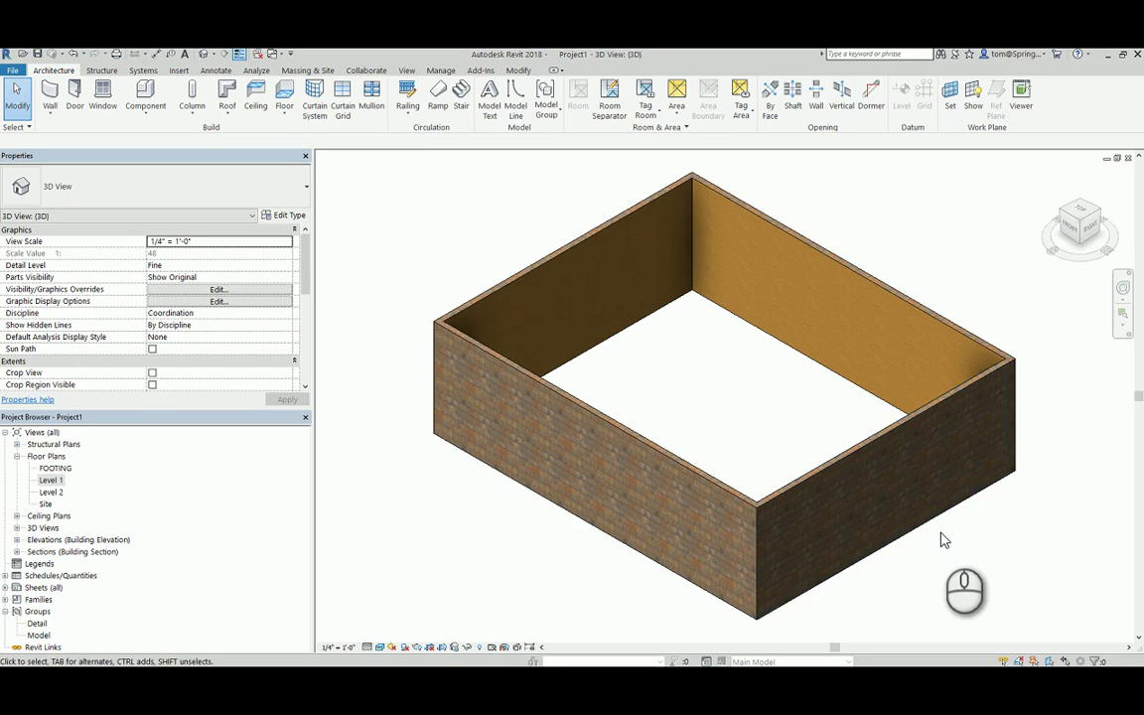
{"action": "middle_click_drag", "start_coordinate": [943, 539], "coordinate": [918, 528], "text": "shift"}
{"action": "left_click", "coordinate": [47, 479]}
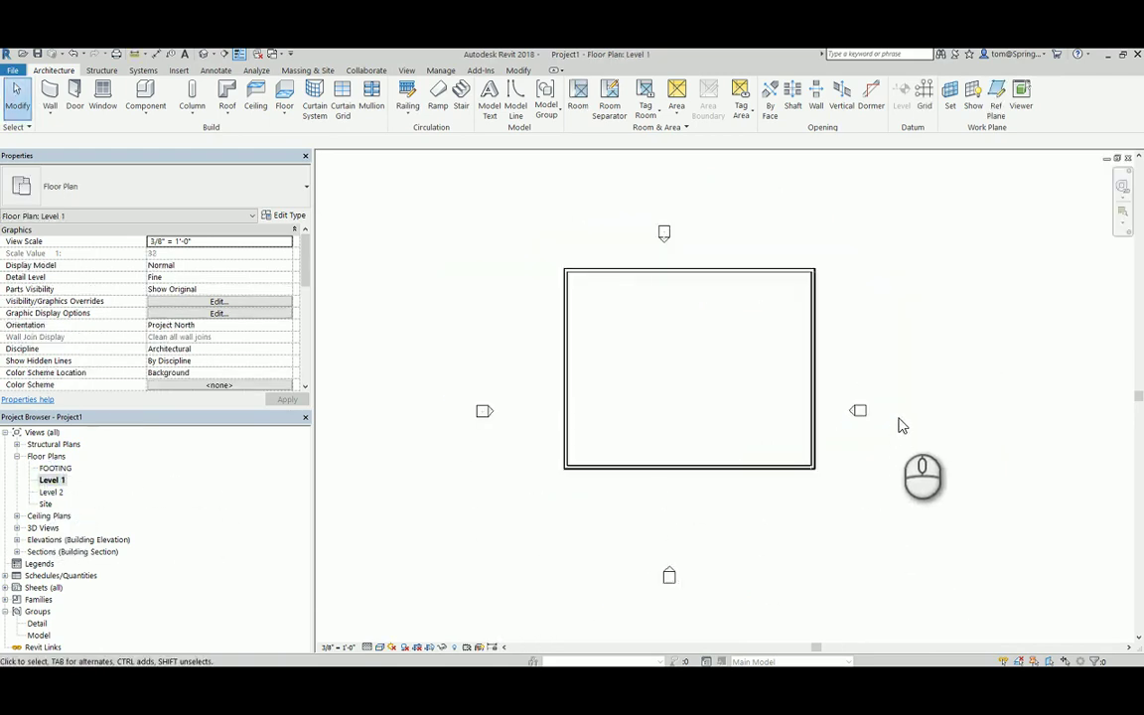
- Move the east wall's temporary dimension witness lines to the exterior faces of the east and west walls and make the dimension permanent
{"action": "scroll", "coordinate": [876, 335], "scroll_direction": "up", "scroll_amount": 1}
{"action": "middle_click_drag", "start_coordinate": [876, 336], "coordinate": [874, 348]}
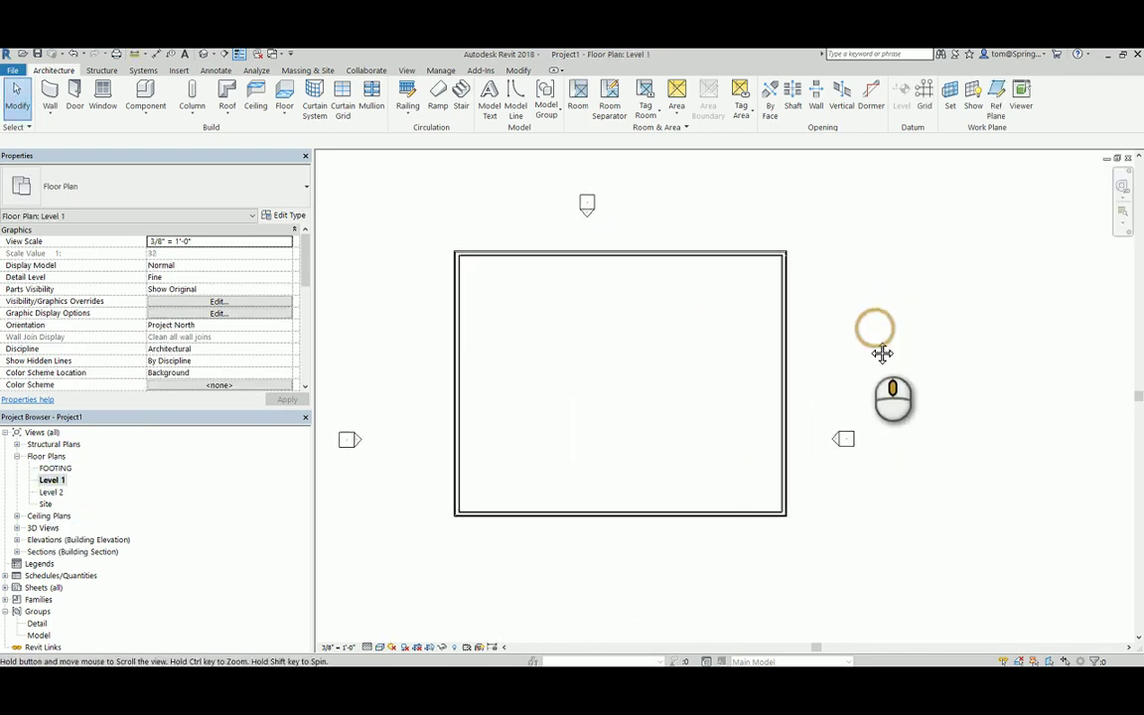
{"action": "left_click", "coordinate": [785, 342]}
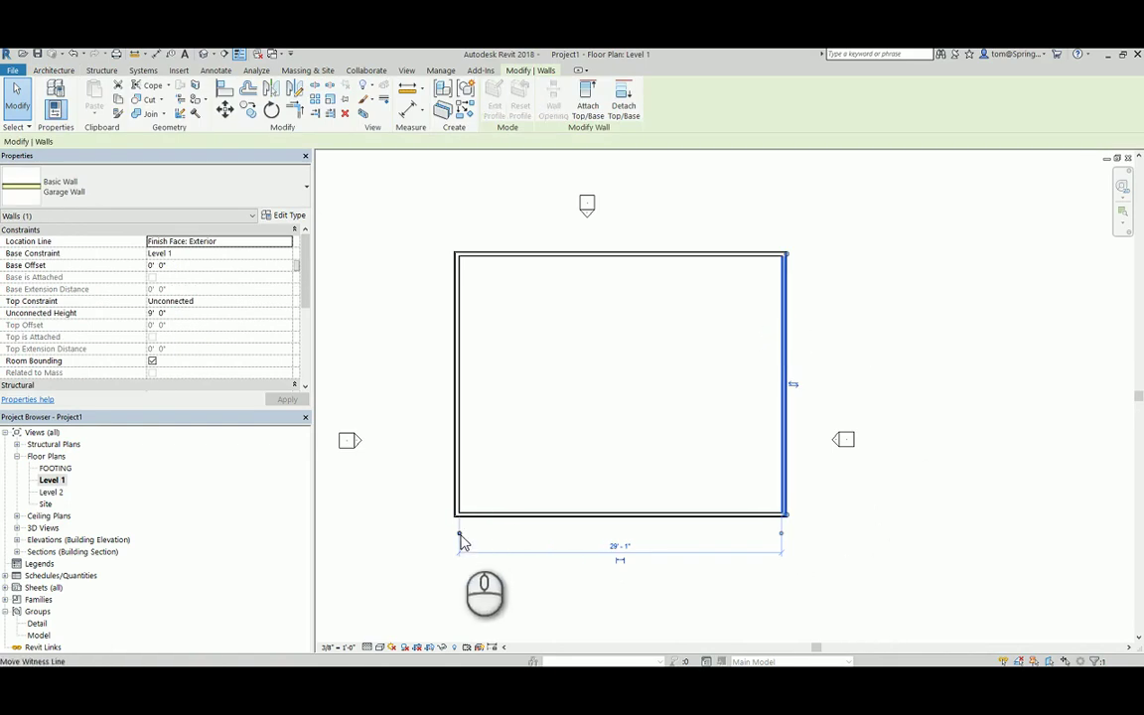
{"action": "scroll", "coordinate": [460, 539], "scroll_direction": "up", "scroll_amount": 2}
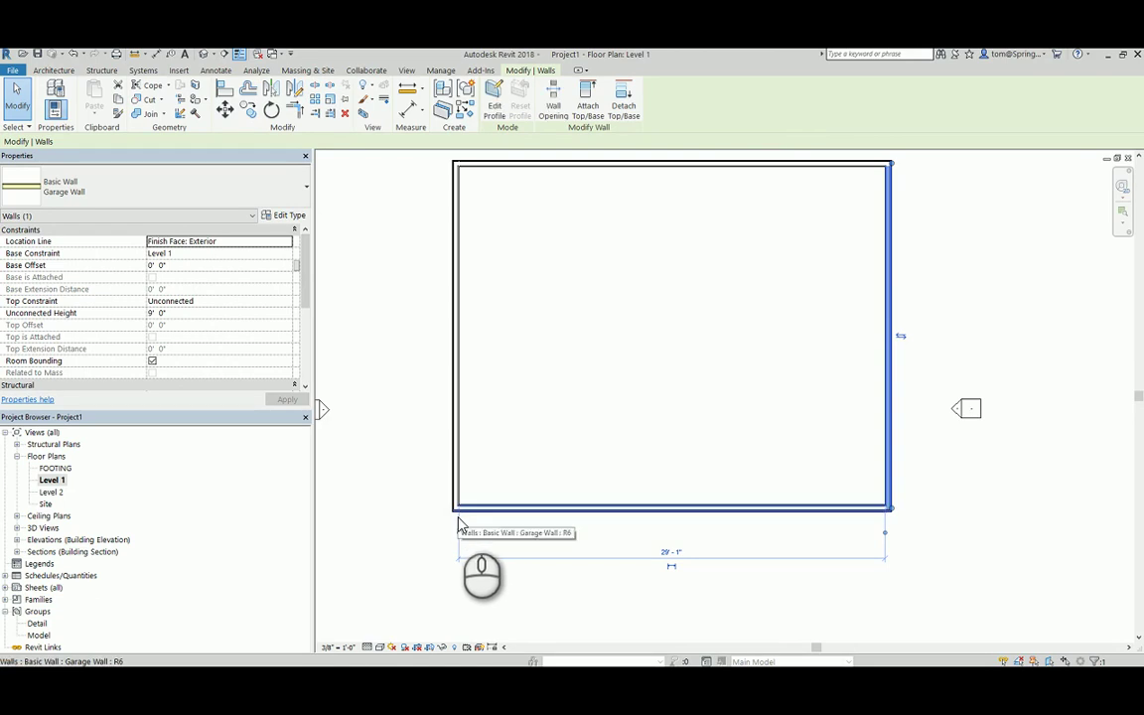
{"action": "left_click", "coordinate": [459, 534]}
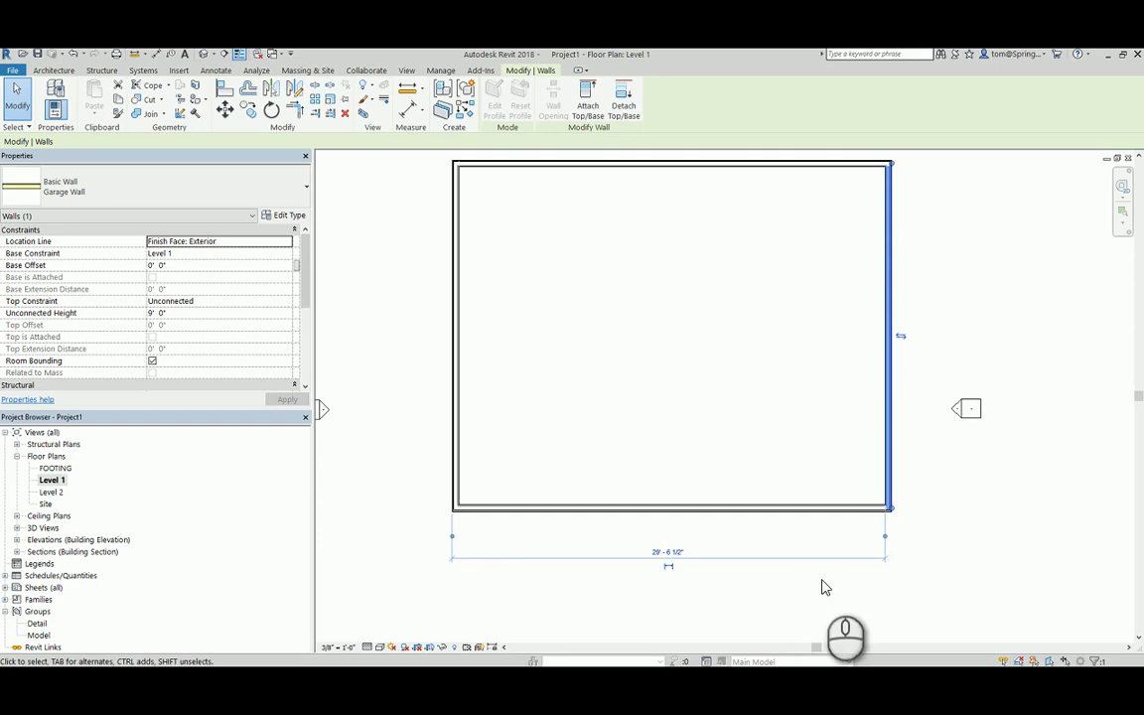
{"action": "left_click", "coordinate": [885, 537]}
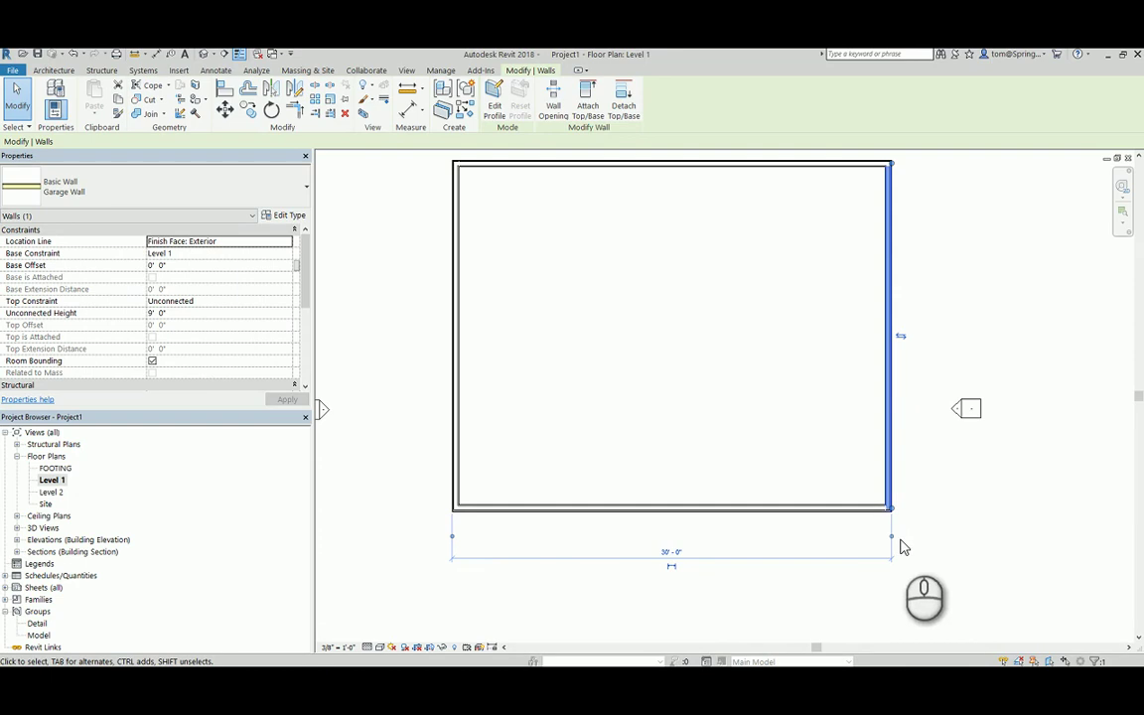
{"action": "mouse_move", "coordinate": [892, 537]}
{"action": "left_mouse_down"}
{"action": "mouse_move", "coordinate": [834, 537]}
{"action": "mouse_move", "coordinate": [890, 544]}
{"action": "left_mouse_up"}
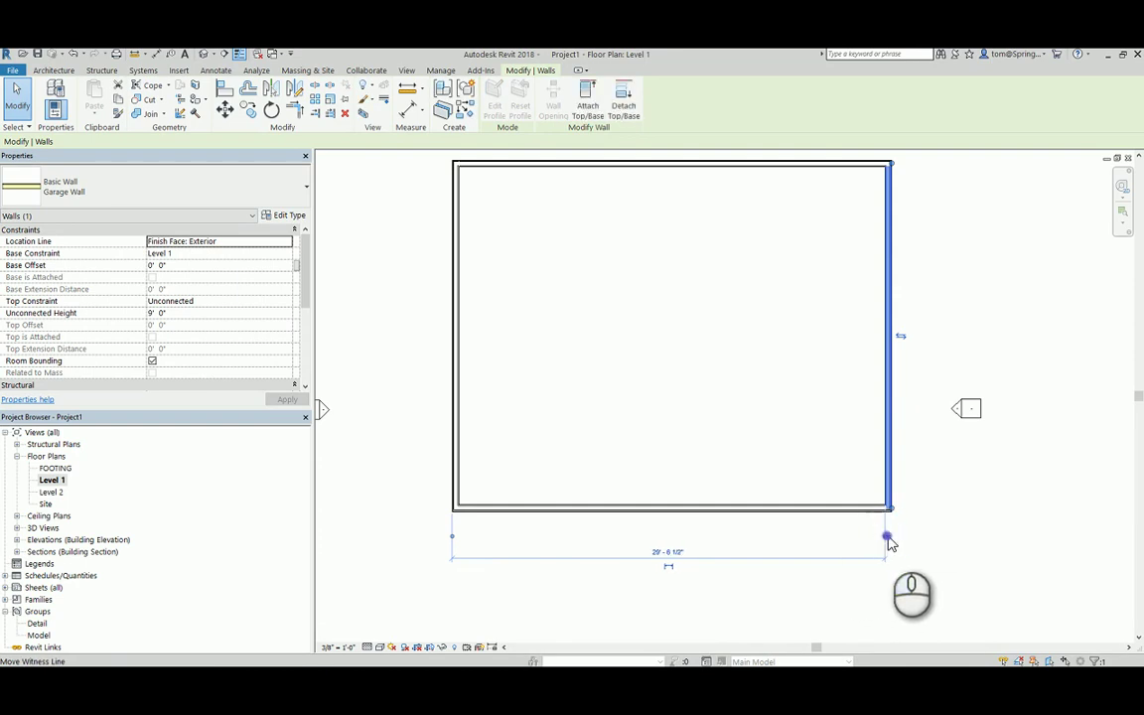
{"action": "left_click", "coordinate": [886, 538]}
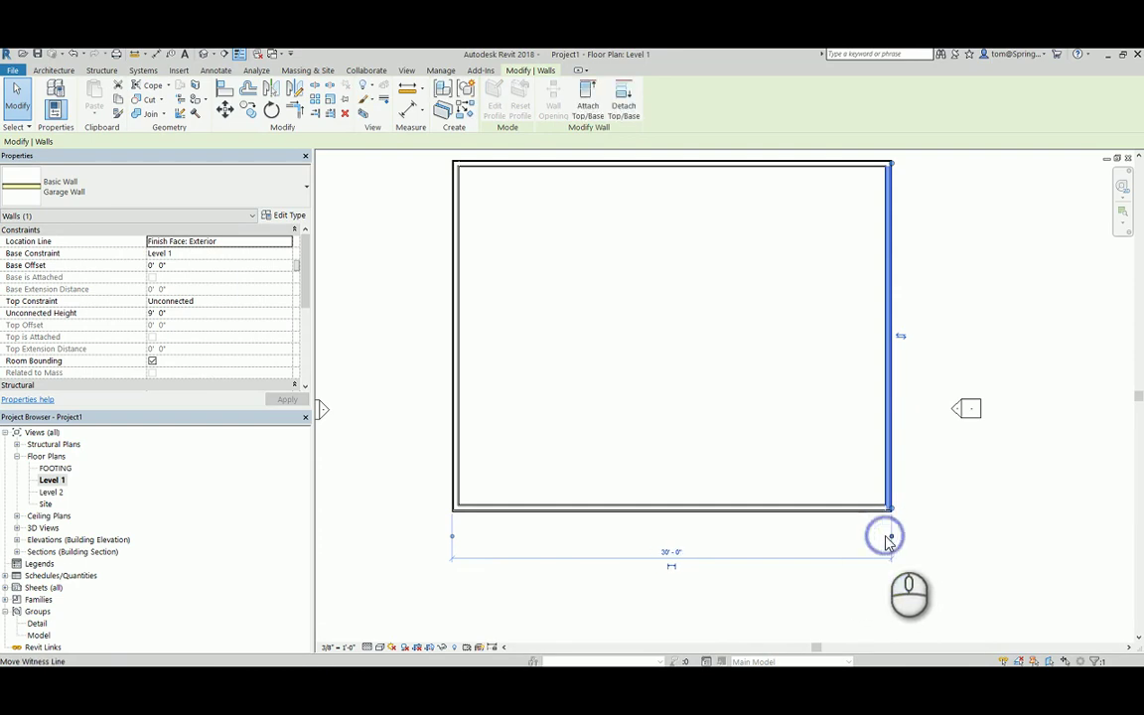
{"action": "left_click", "coordinate": [671, 571]}
{"action": "left_click", "coordinate": [726, 586]}
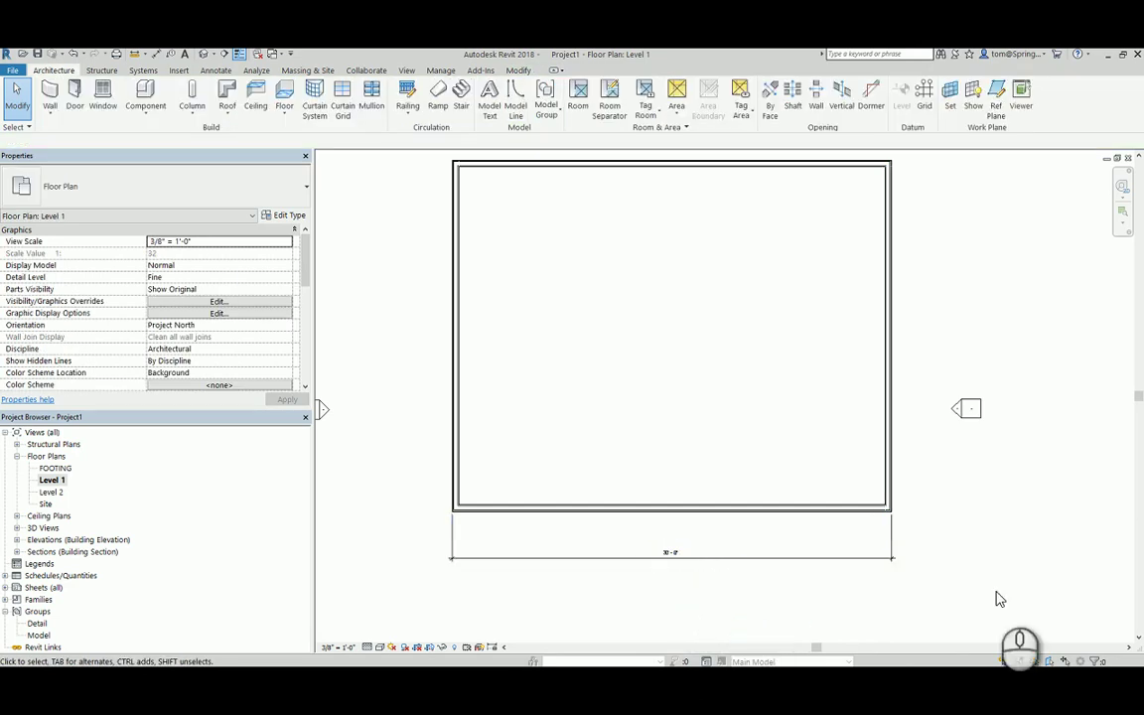
- Move the south wall's temporary dimension witness lines to the exterior faces of the north and south walls and make the dimension permanent
{"action": "left_click", "coordinate": [818, 510]}
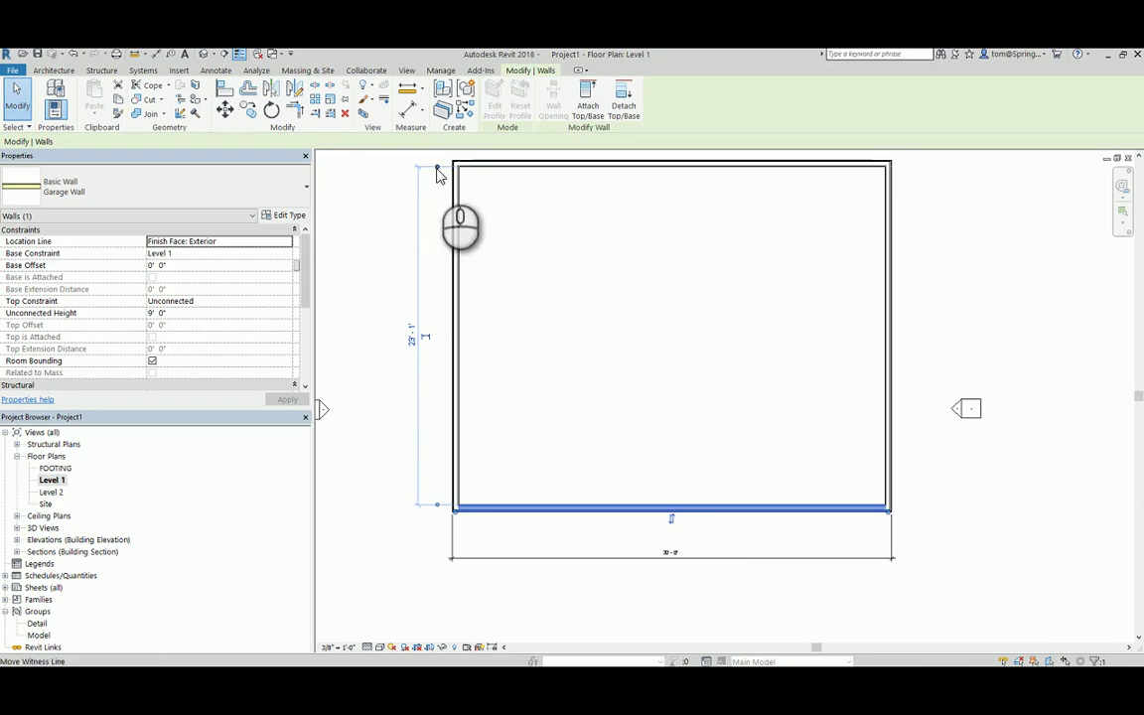
{"action": "left_click_drag", "start_coordinate": [440, 173], "coordinate": [438, 162]}
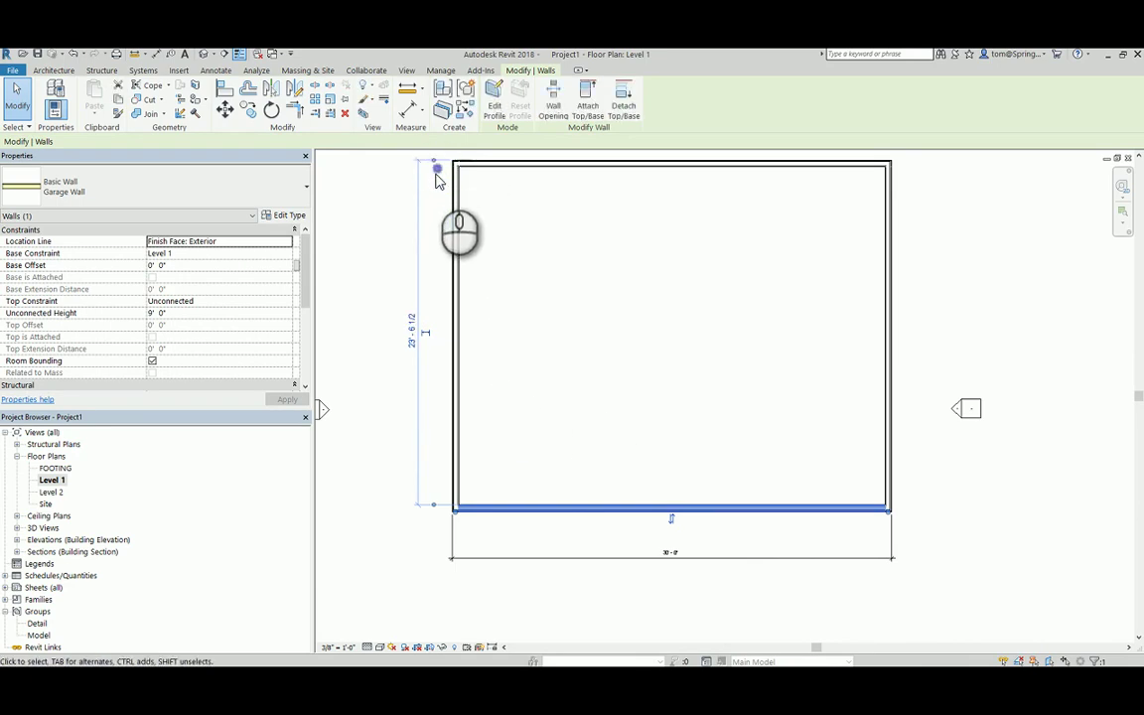
{"action": "left_click_drag", "start_coordinate": [433, 507], "coordinate": [434, 511]}
{"action": "left_click", "coordinate": [423, 335]}
{"action": "left_click", "coordinate": [586, 348]}
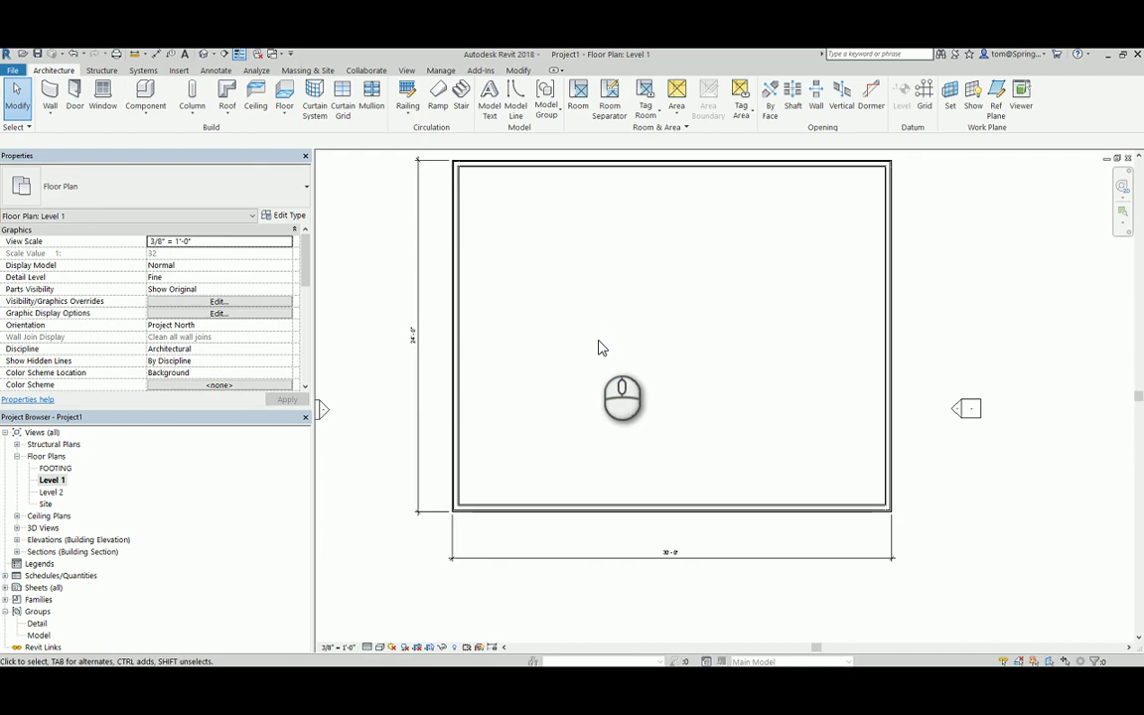
{"action": "scroll", "coordinate": [598, 347], "scroll_direction": "down", "scroll_amount": 2}
{"action": "middle_click_drag", "start_coordinate": [598, 345], "coordinate": [556, 390]}
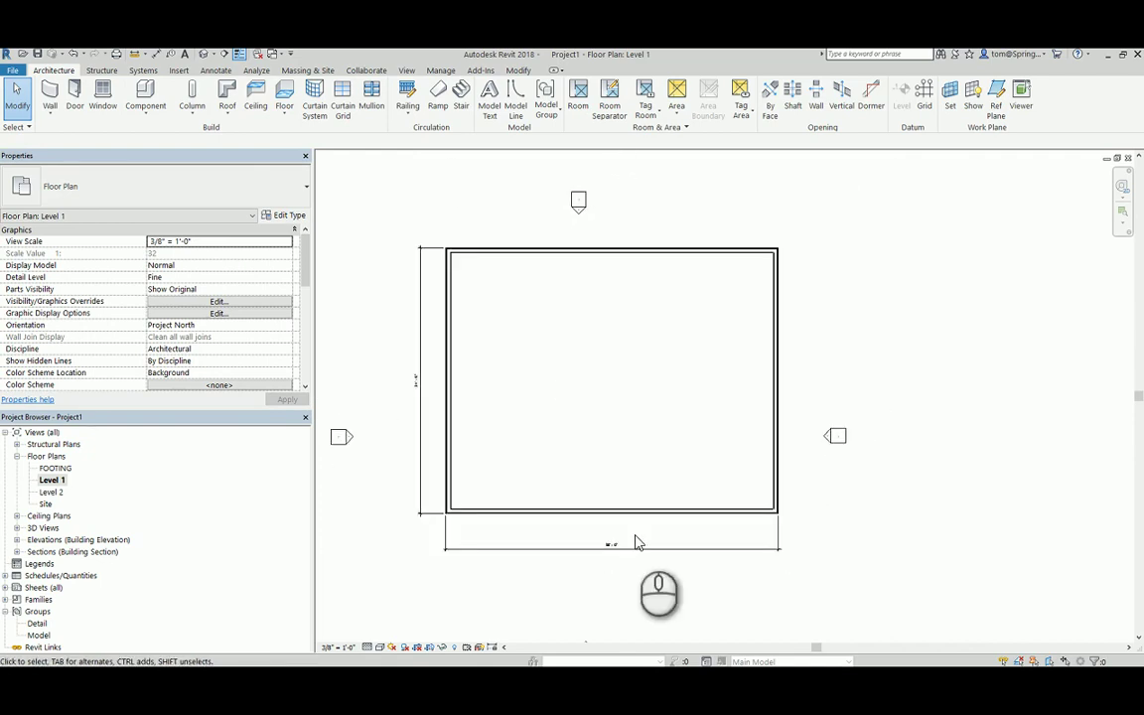
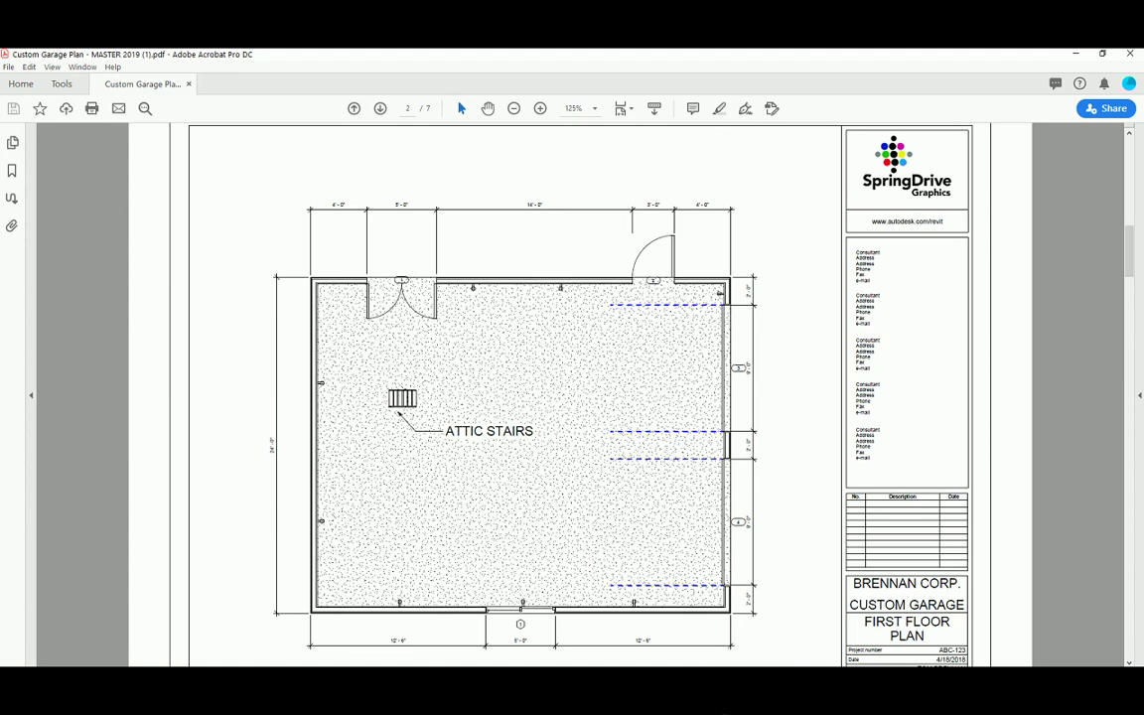
- Switch from the PDF to Revit and place a tagged Door-Double-Glass 60" x 80" door in the north wall near its west end, swinging inward
{"action": "mouse_move", "coordinate": [747, 695]}
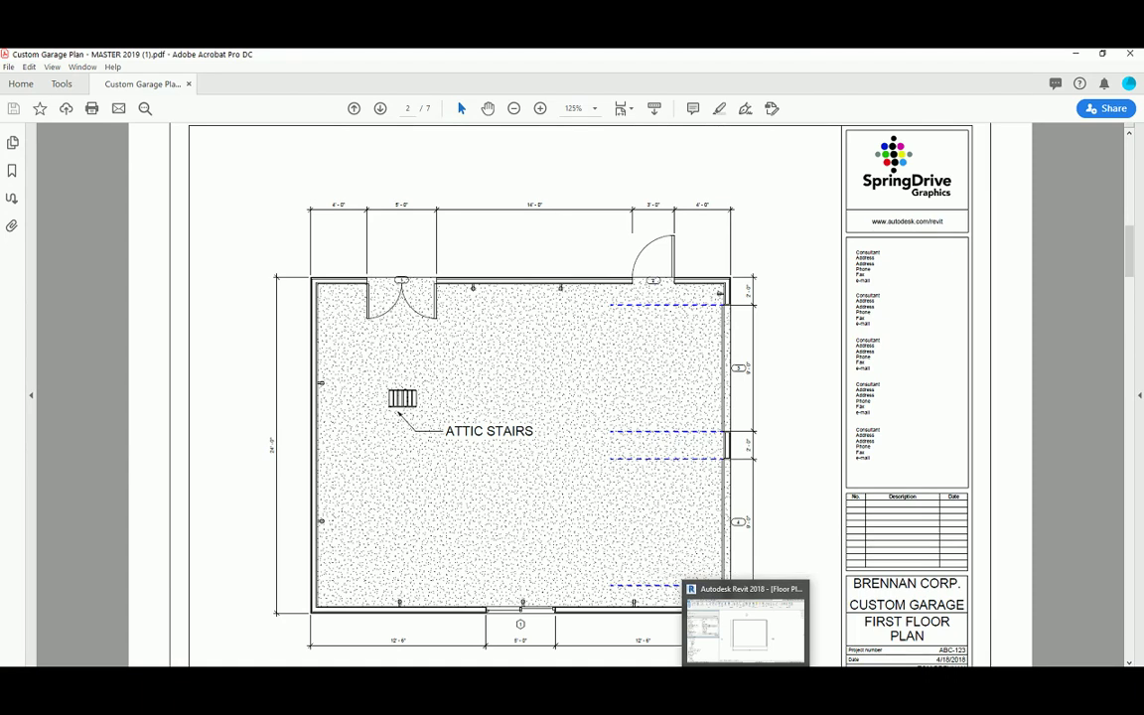
{"action": "left_click", "coordinate": [744, 624]}
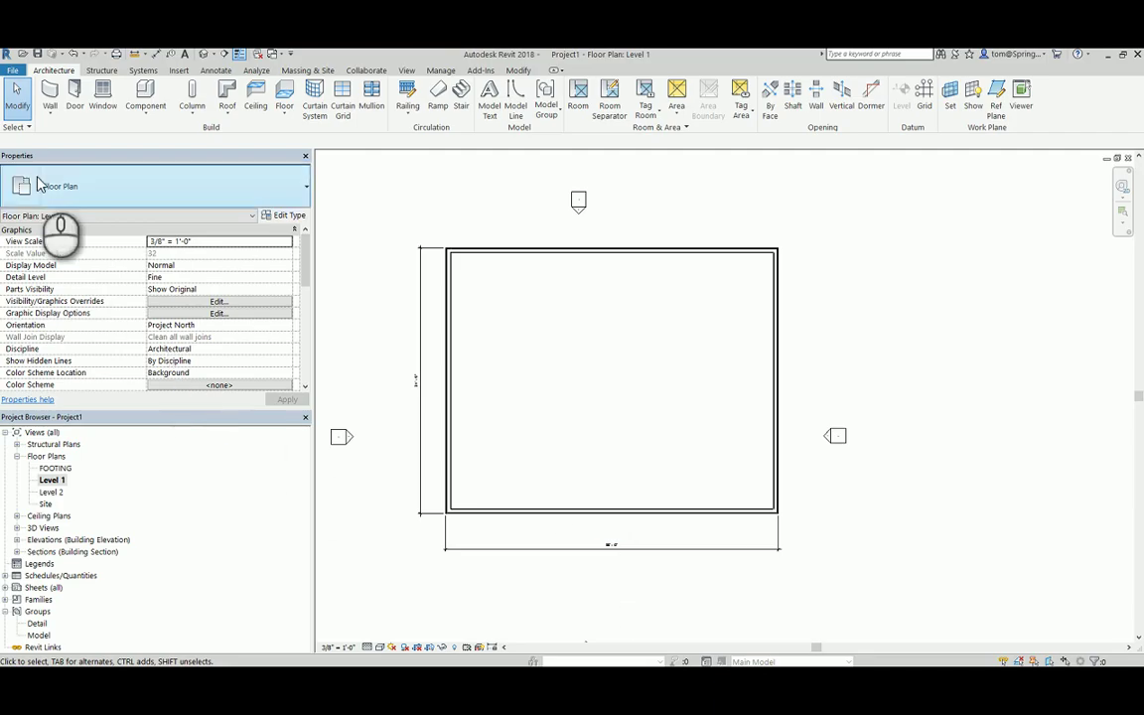
{"action": "left_click", "coordinate": [75, 104]}
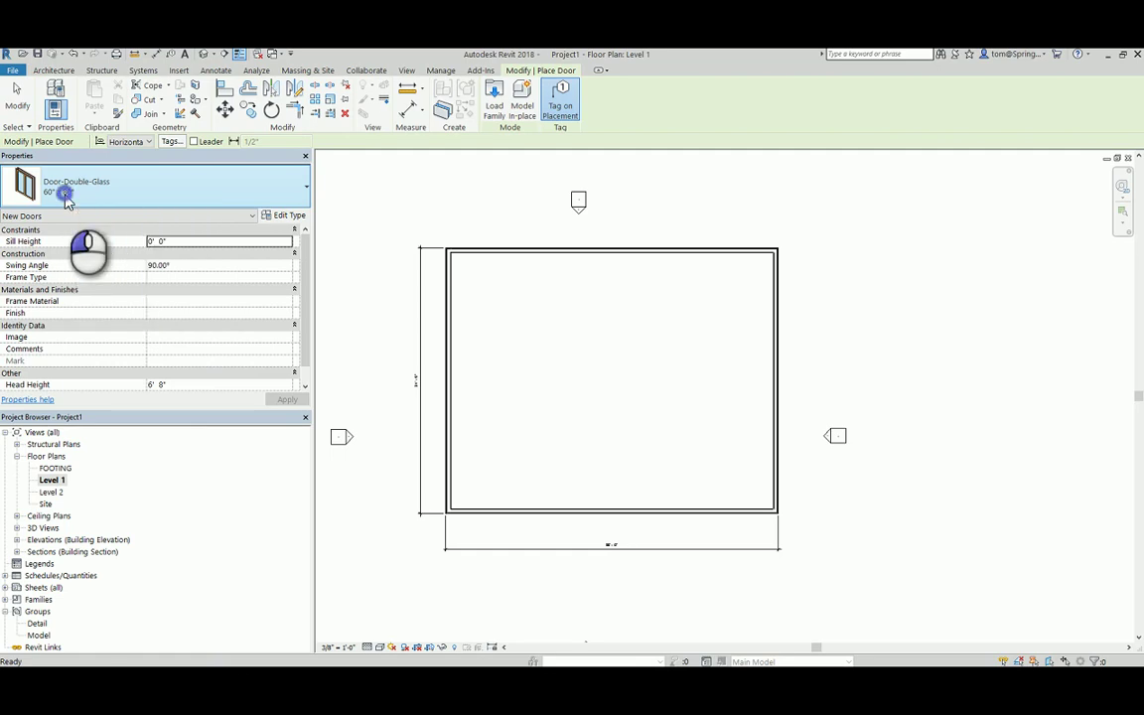
{"action": "left_click", "coordinate": [65, 198]}
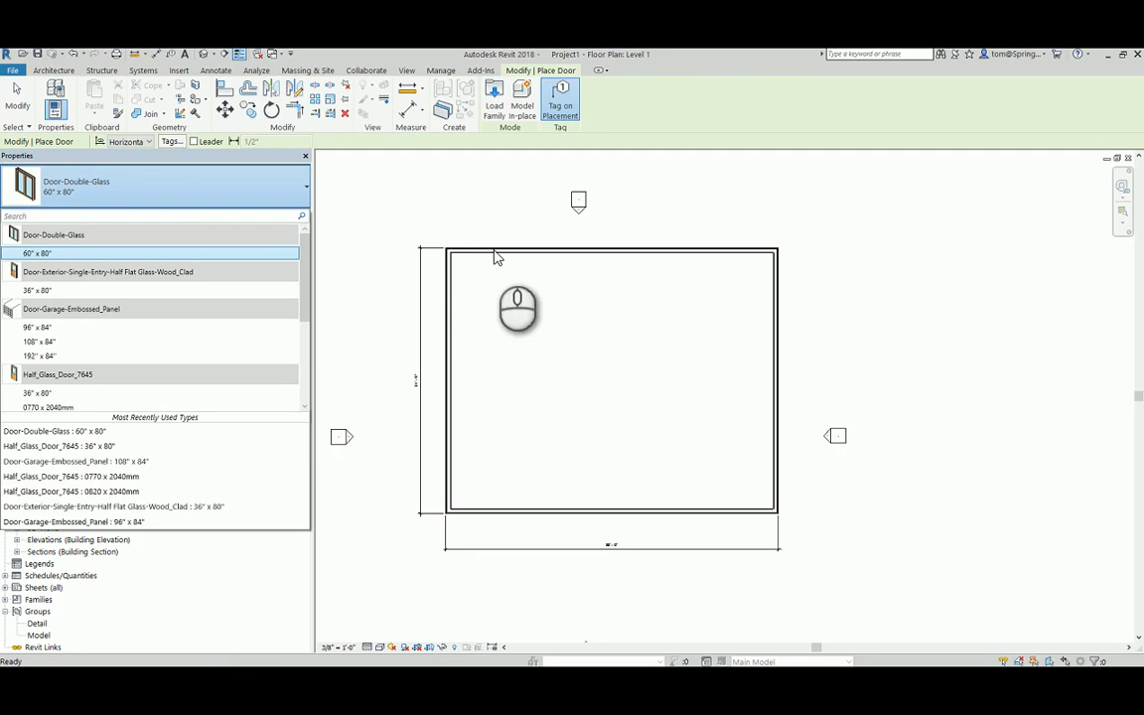
{"action": "left_click", "coordinate": [55, 256]}
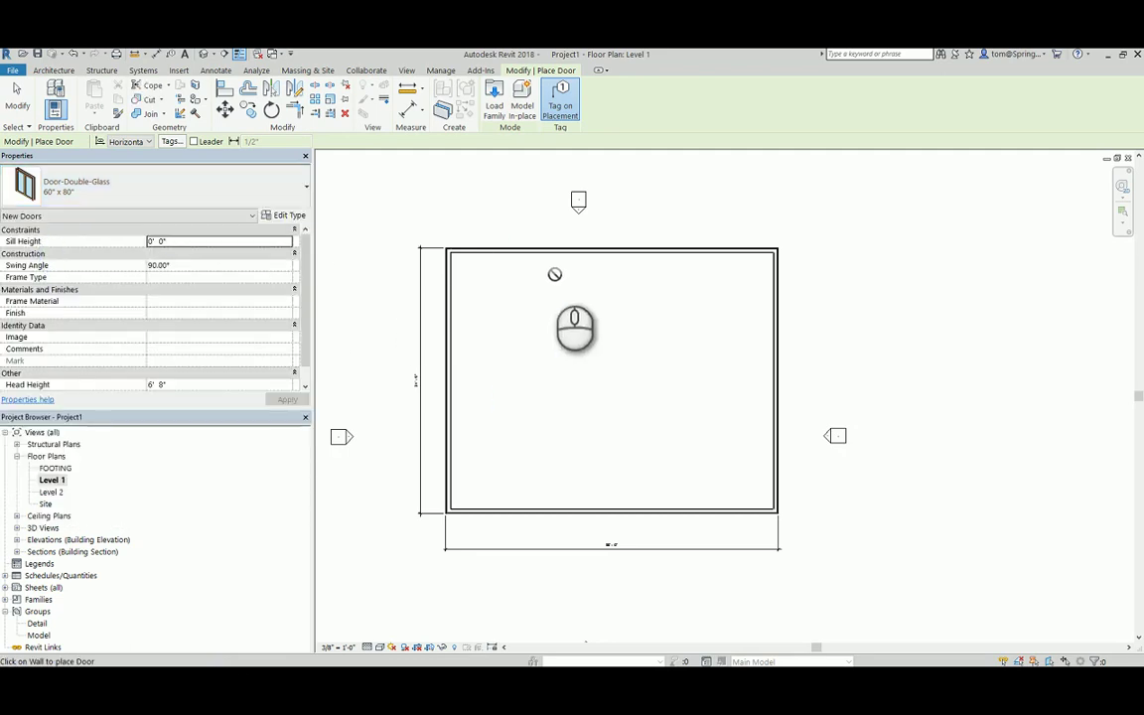
{"action": "left_click", "coordinate": [507, 256]}
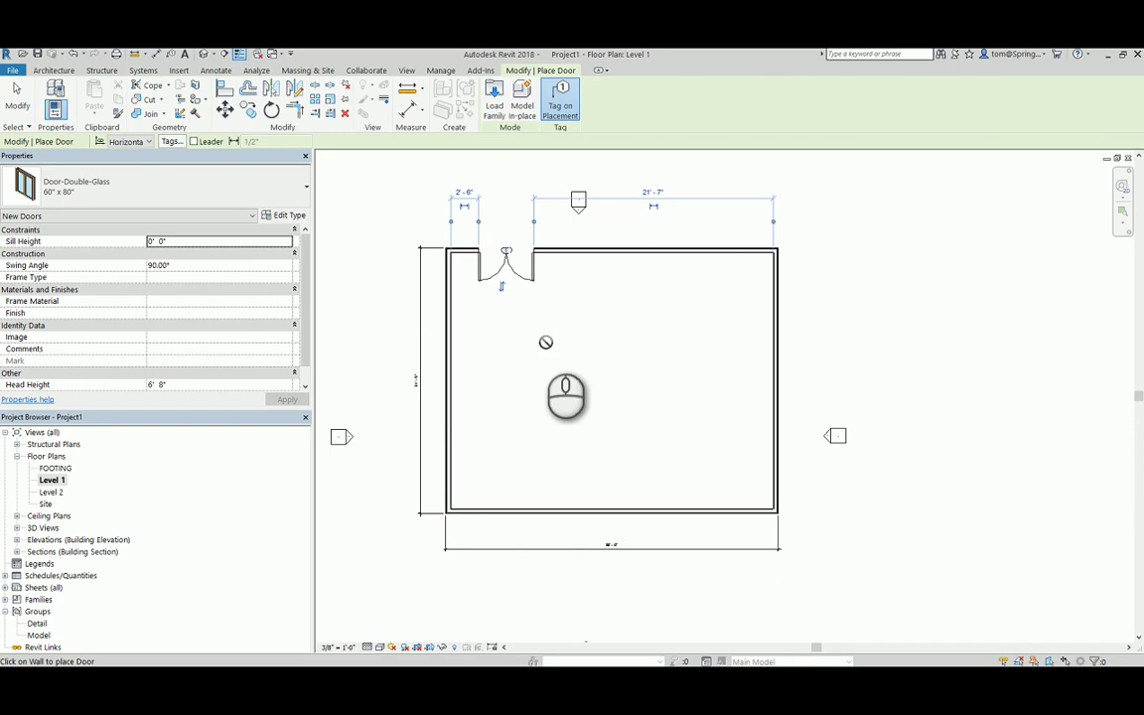
{"action": "key", "text": "Escape"}
{"action": "key", "text": "Escape"}
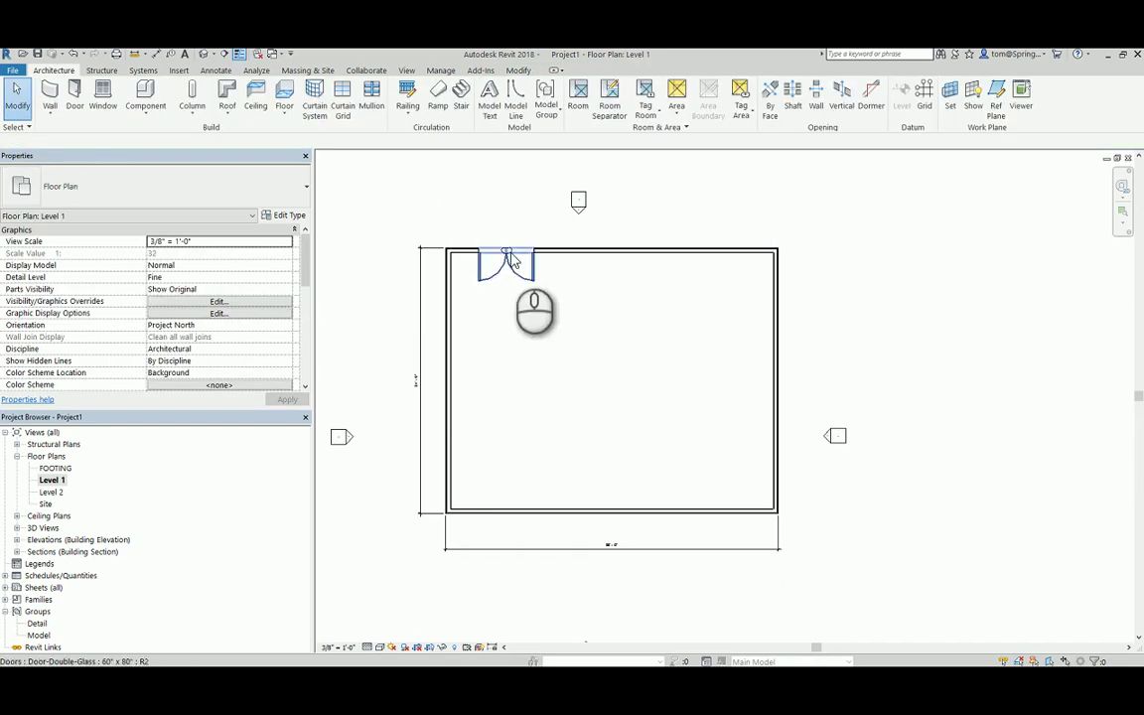
- Change the double glass door's tag number to 1
{"action": "scroll", "coordinate": [511, 260], "scroll_direction": "up", "scroll_amount": 3}
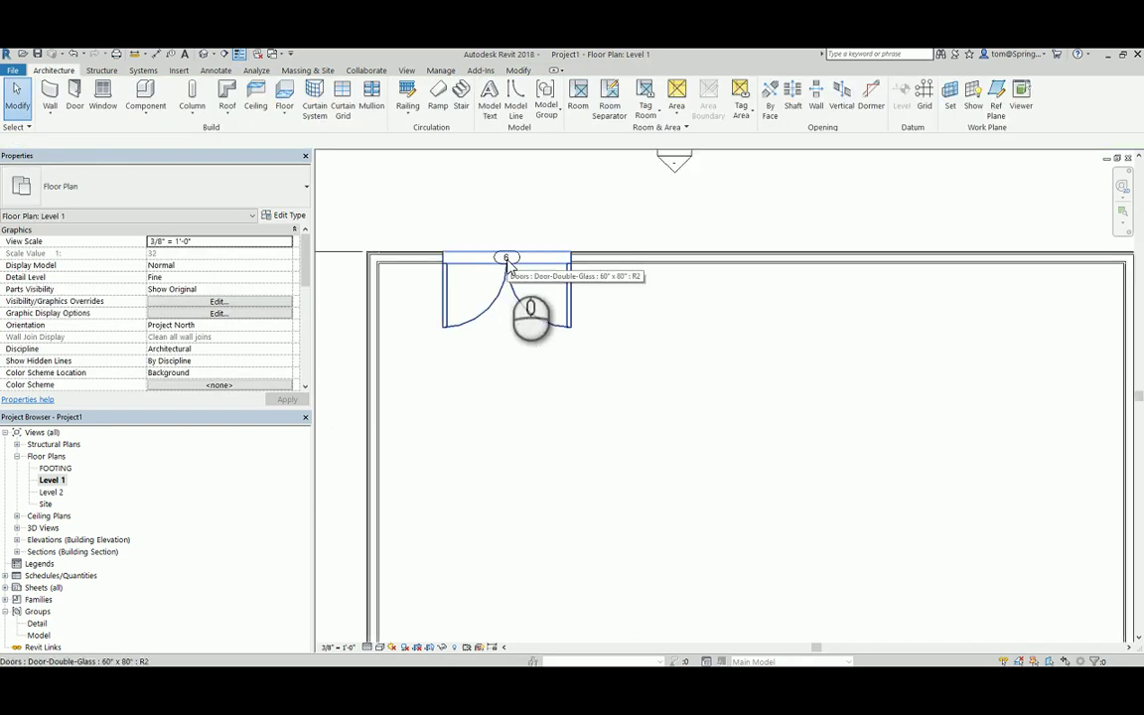
{"action": "scroll", "coordinate": [507, 260], "scroll_direction": "up", "scroll_amount": 3}
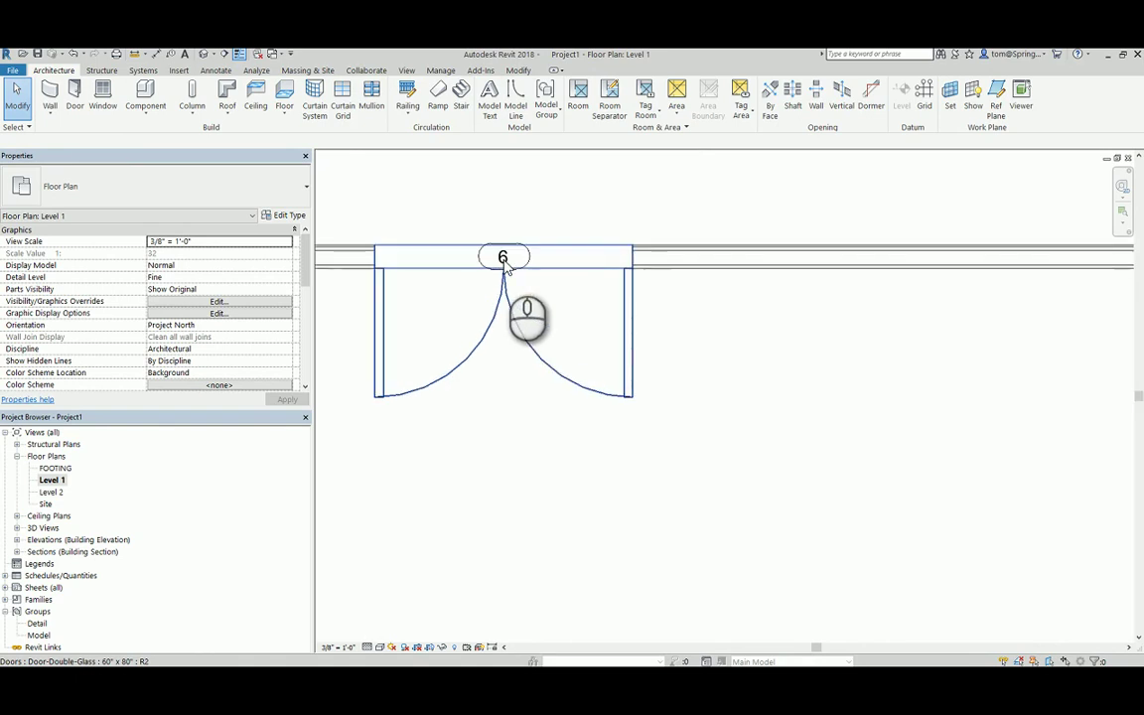
{"action": "left_click", "coordinate": [504, 257]}
{"action": "left_click", "coordinate": [506, 258]}
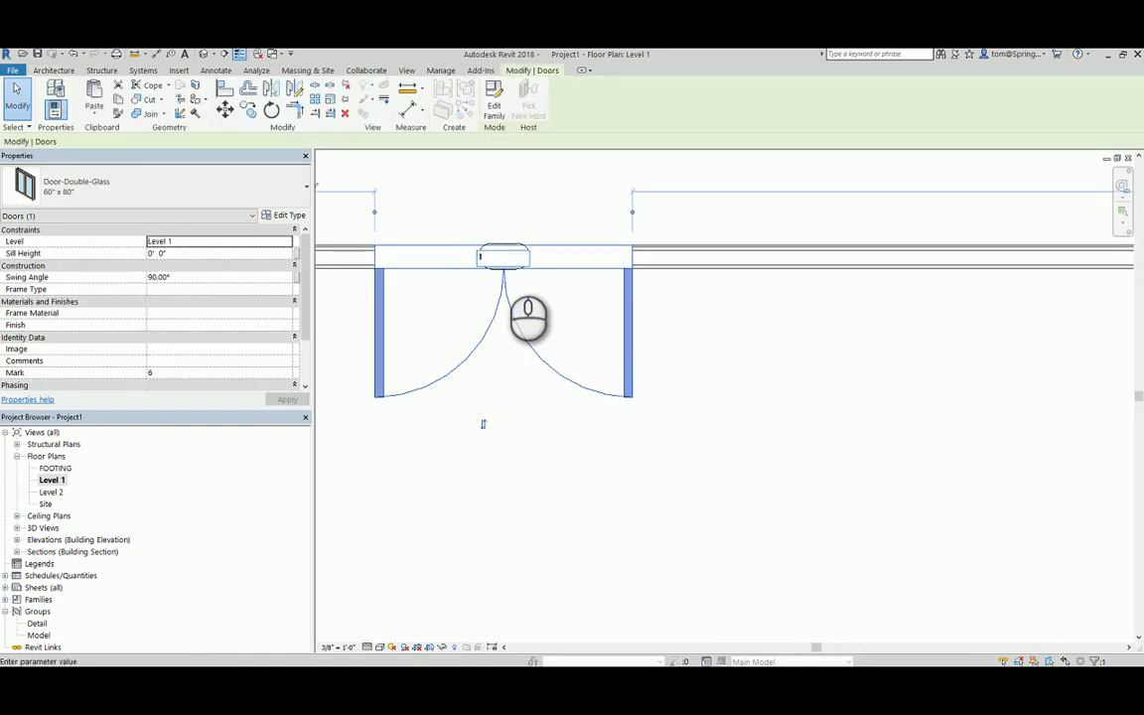
{"action": "type", "text": "1"}
{"action": "left_click", "coordinate": [485, 456]}
- Move the double door's west temporary witness line to the west wall's exterior face and set the door's offset to 4'-0"
{"action": "scroll", "coordinate": [517, 473], "scroll_direction": "down", "scroll_amount": 1}
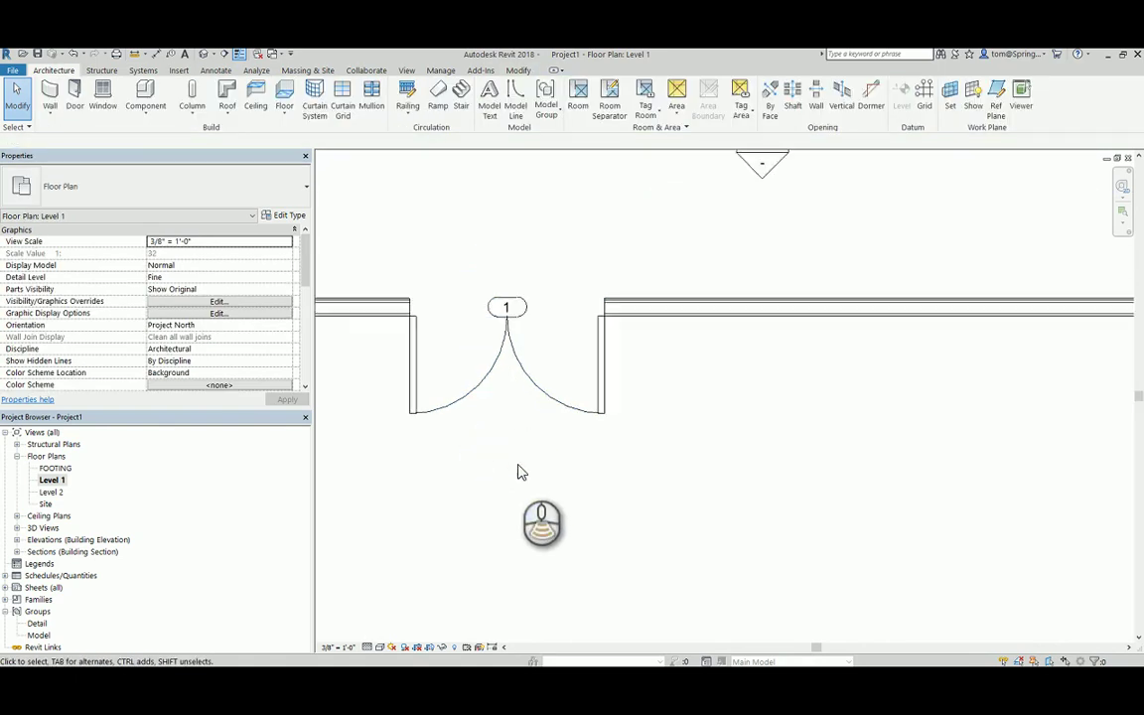
{"action": "scroll", "coordinate": [517, 472], "scroll_direction": "down", "scroll_amount": 2}
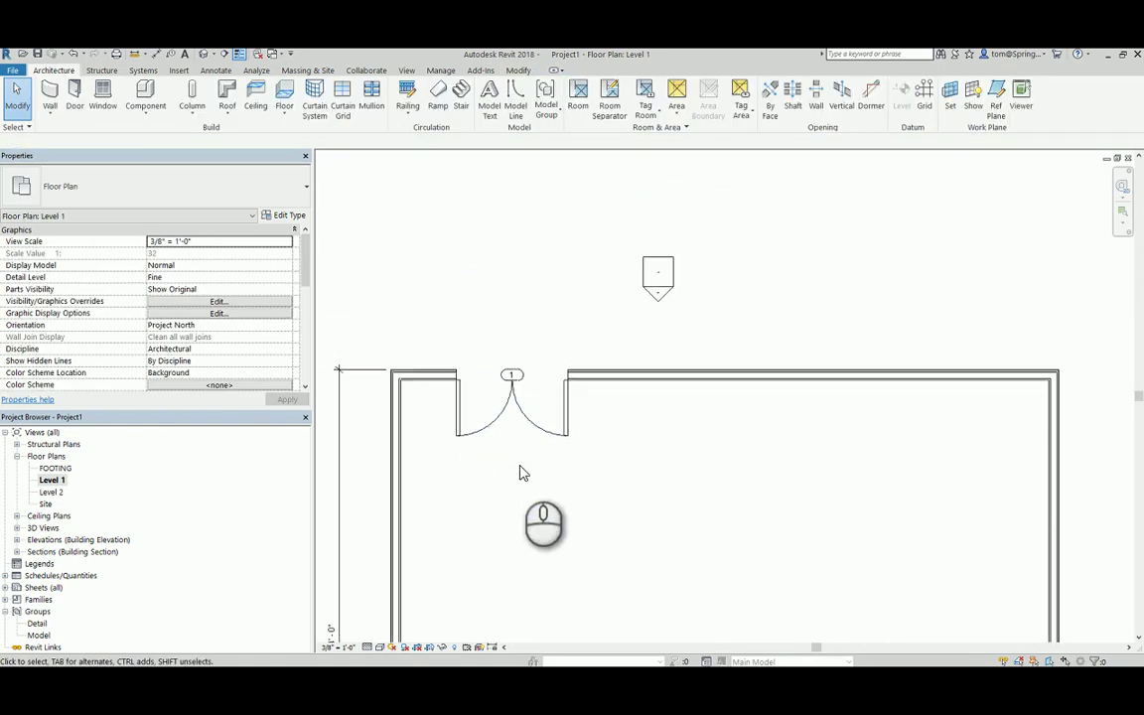
{"action": "left_click", "coordinate": [461, 434]}
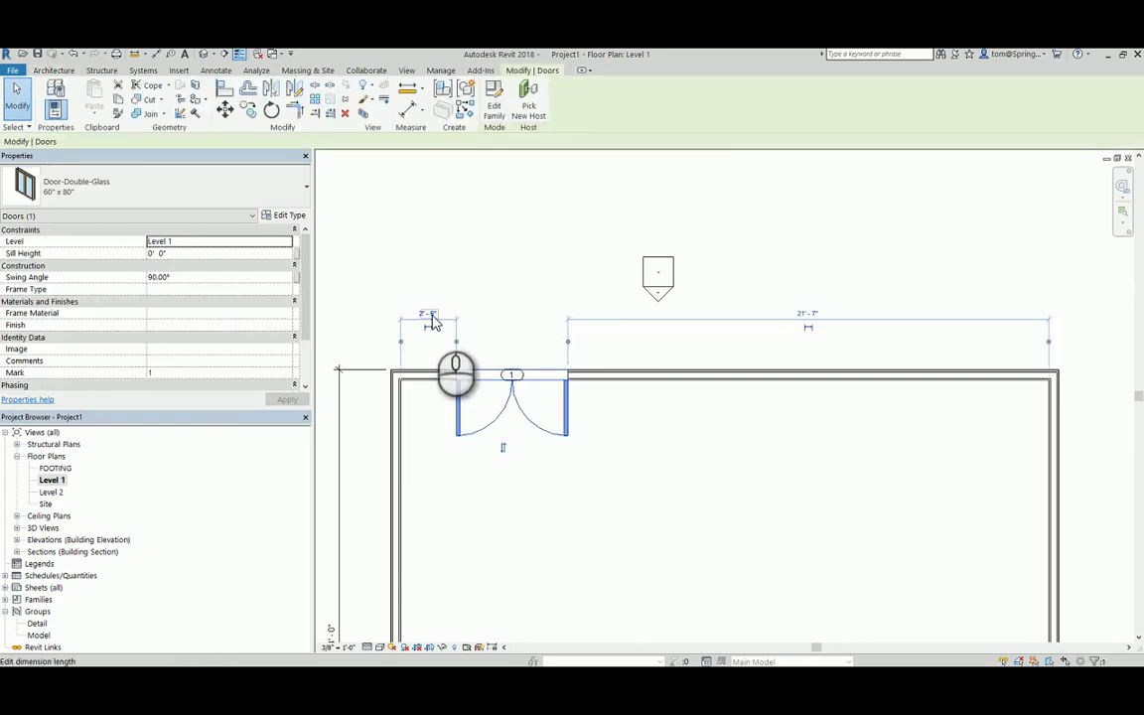
{"action": "left_click", "coordinate": [401, 342]}
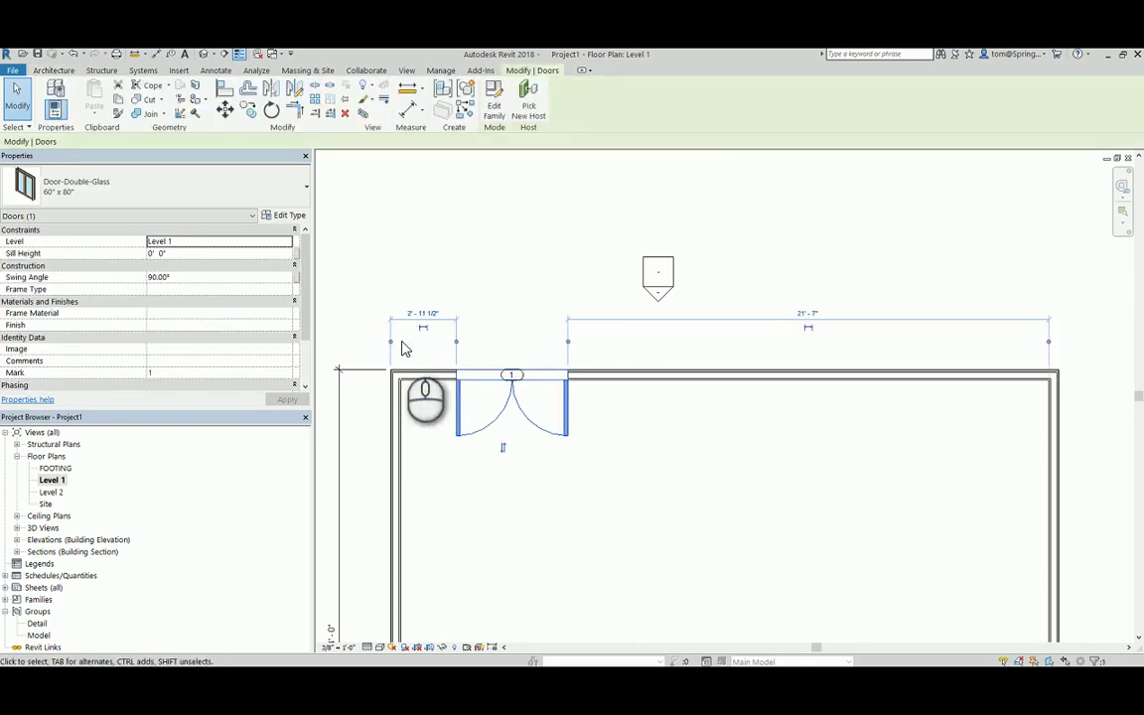
{"action": "left_click", "coordinate": [417, 315]}
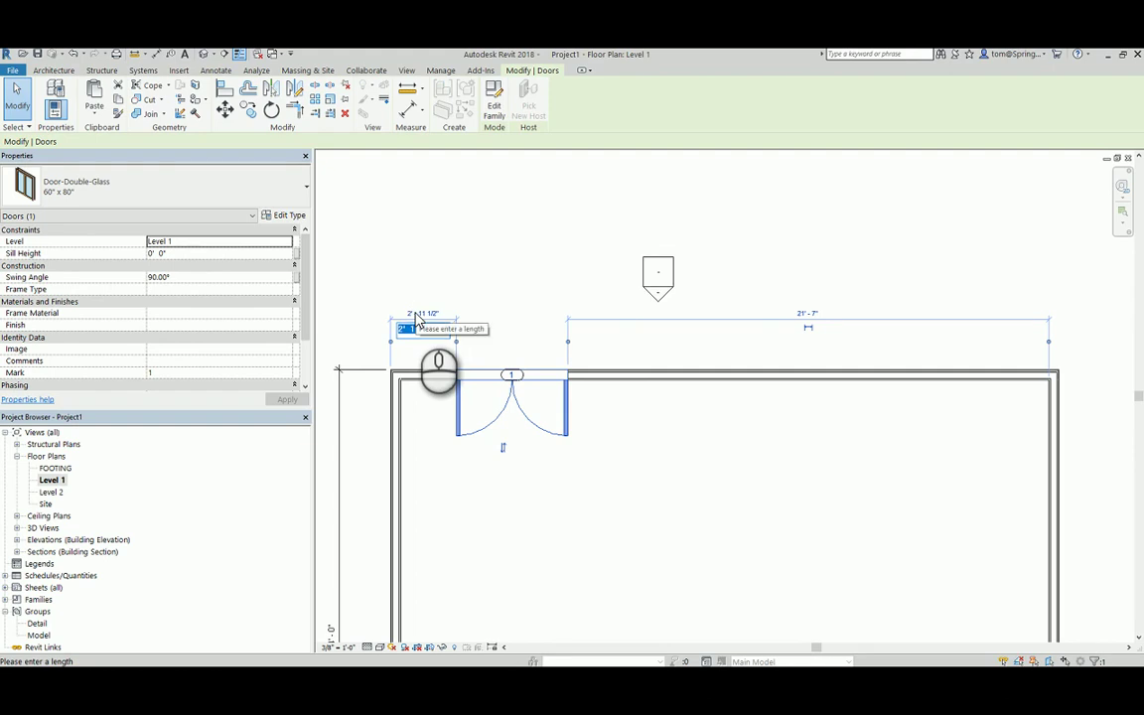
{"action": "type", "text": "4"}
{"action": "key", "text": "Return"}
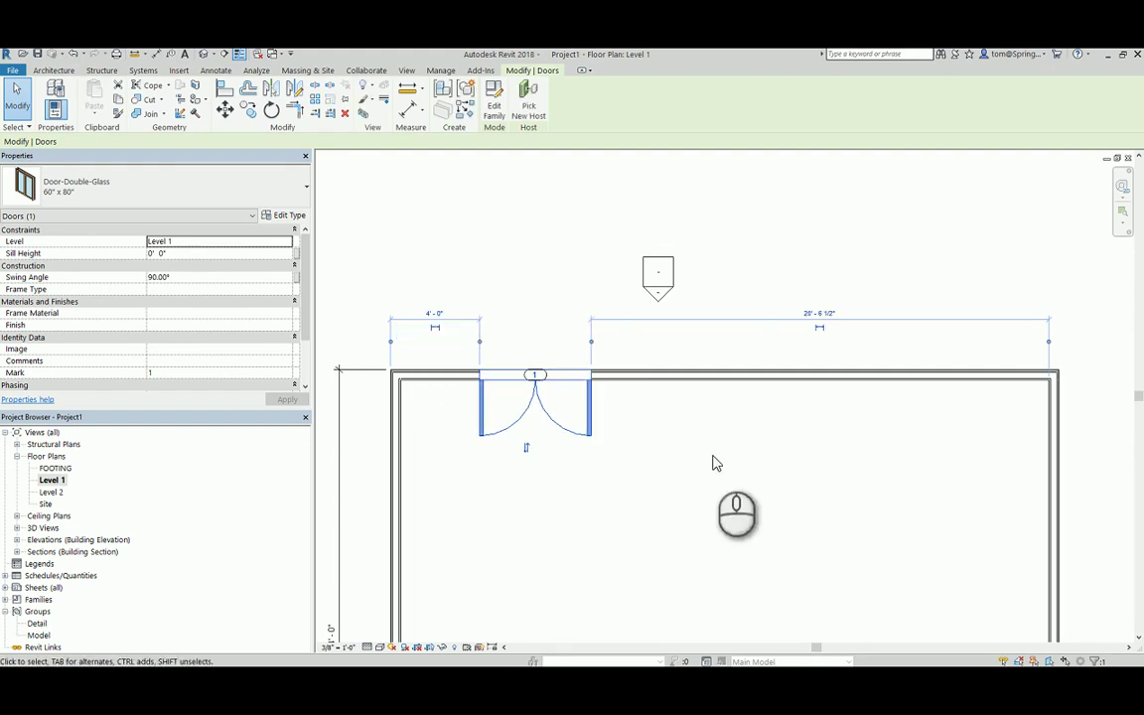
- Make the temporary dimension between the west wall's exterior face and the double glass door permanent
{"action": "left_click", "coordinate": [728, 482]}
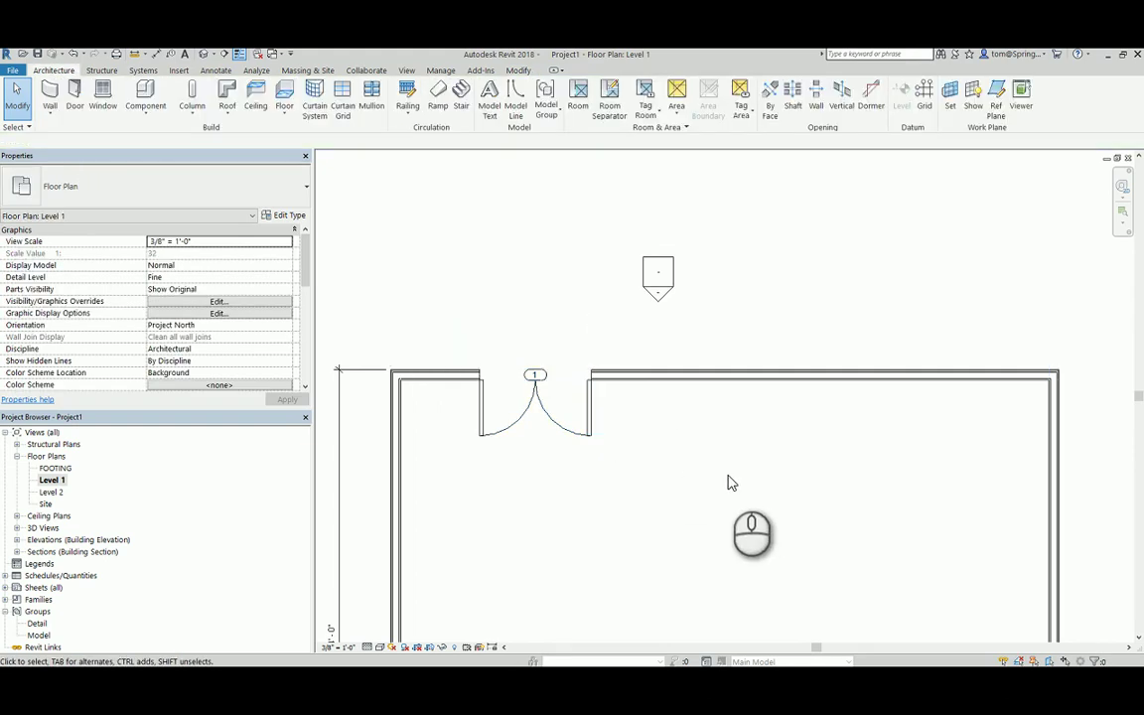
{"action": "left_click", "coordinate": [500, 435]}
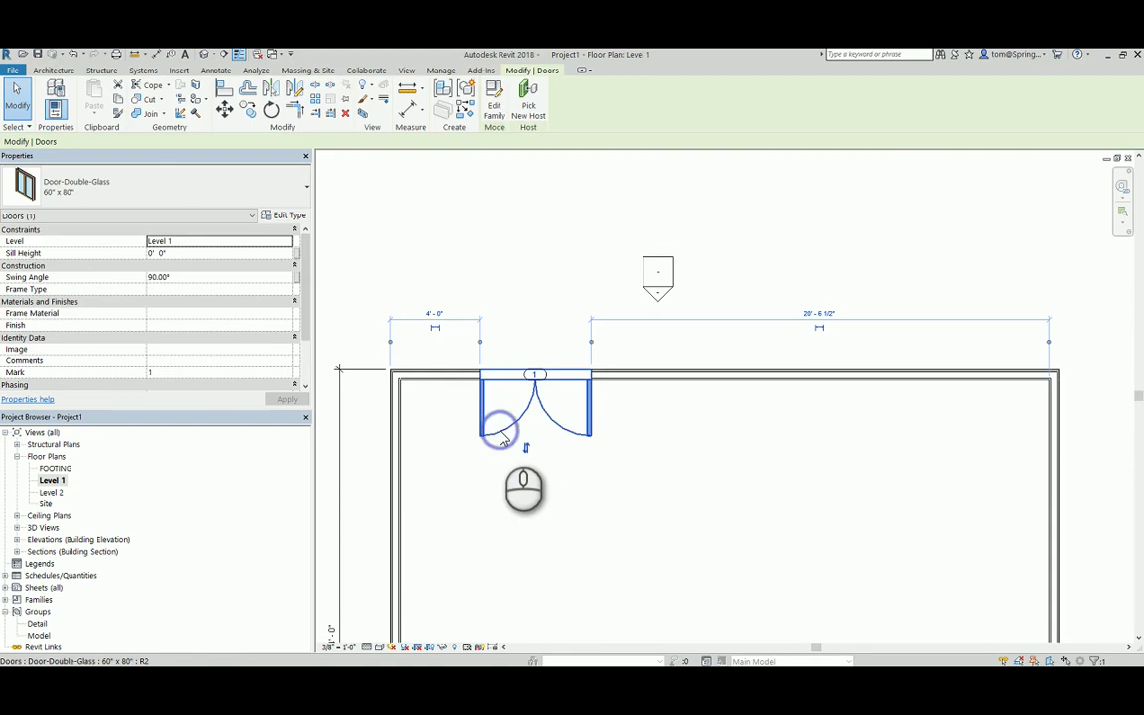
{"action": "left_click", "coordinate": [494, 271]}
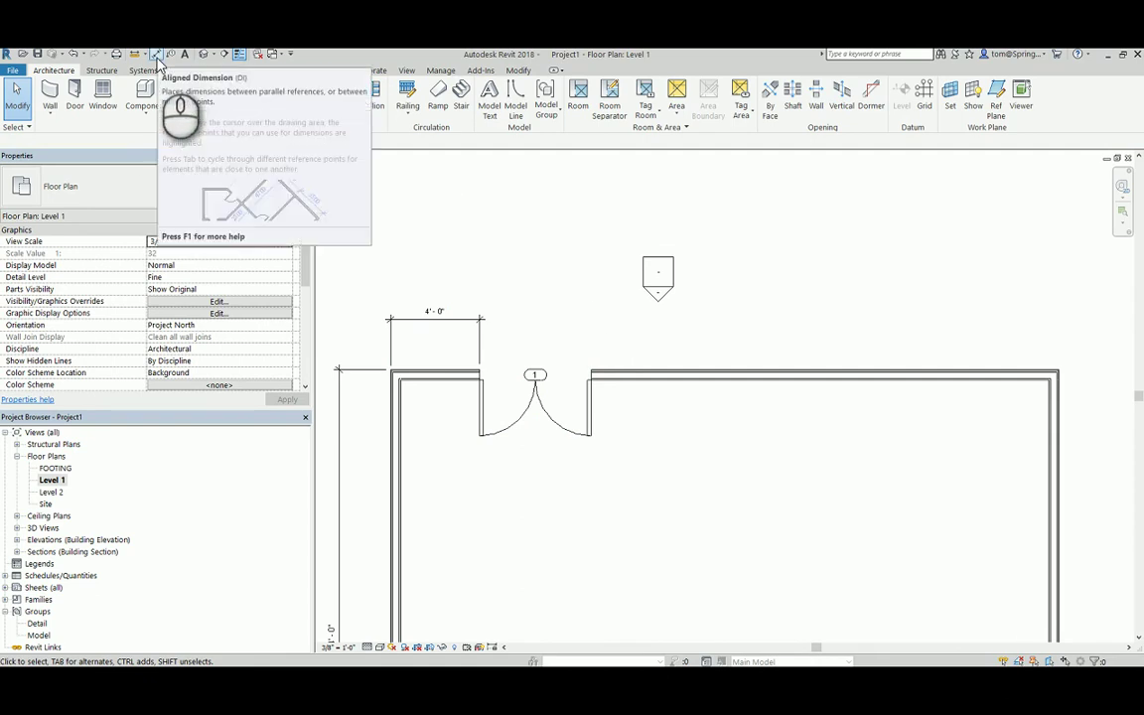
- Add an aligned dimension across the double door's opening, in line with the dimension to the west wall
{"action": "left_click", "coordinate": [157, 57]}
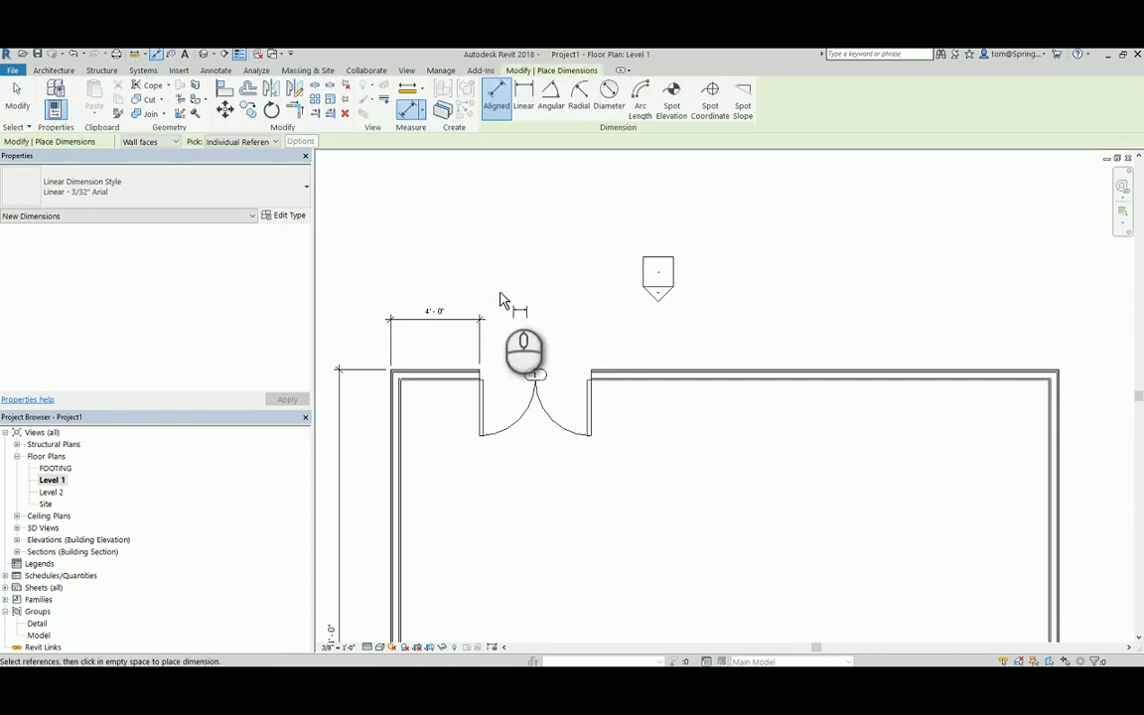
{"action": "left_click", "coordinate": [480, 383]}
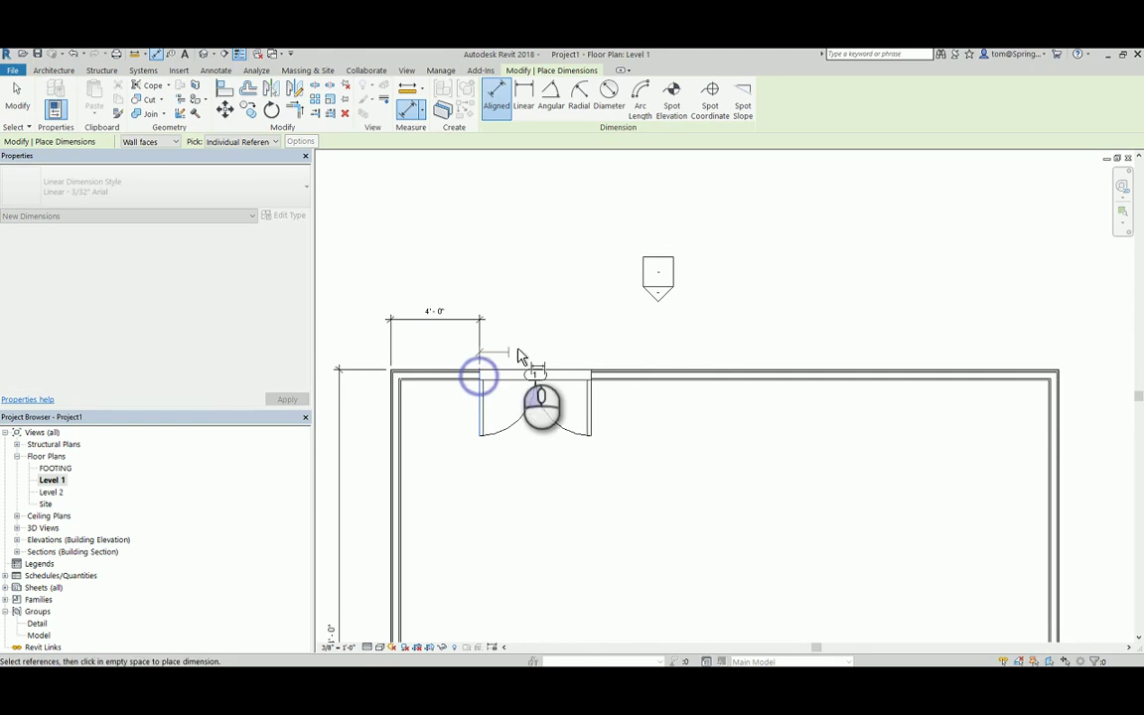
{"action": "left_click", "coordinate": [593, 380]}
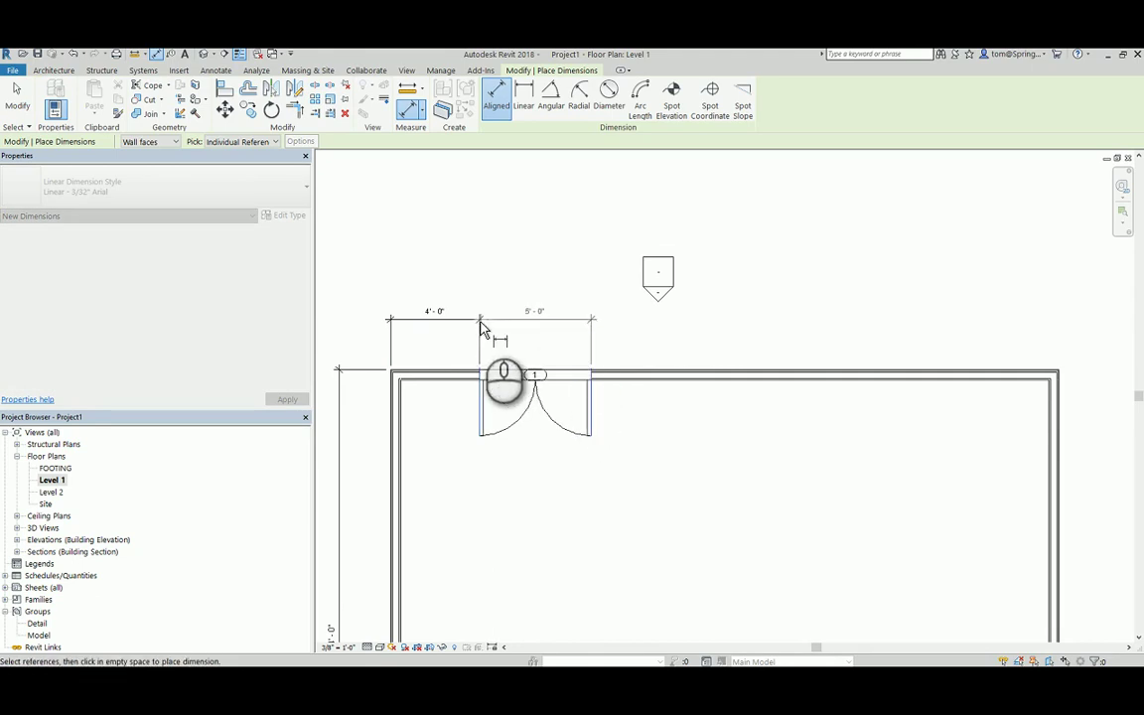
{"action": "left_click", "coordinate": [480, 323]}
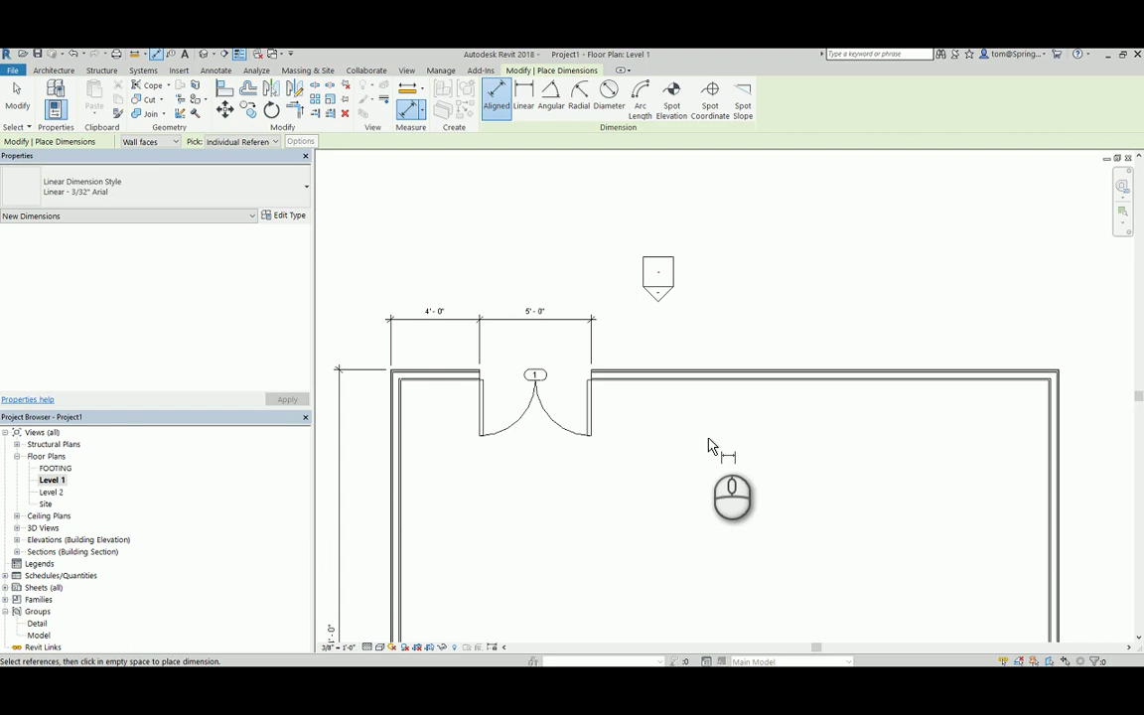
- Place a tagged Half_Glass_Door_7645 36" x 80" door in the north wall near its east end, swinging outward
{"action": "left_click", "coordinate": [54, 69]}
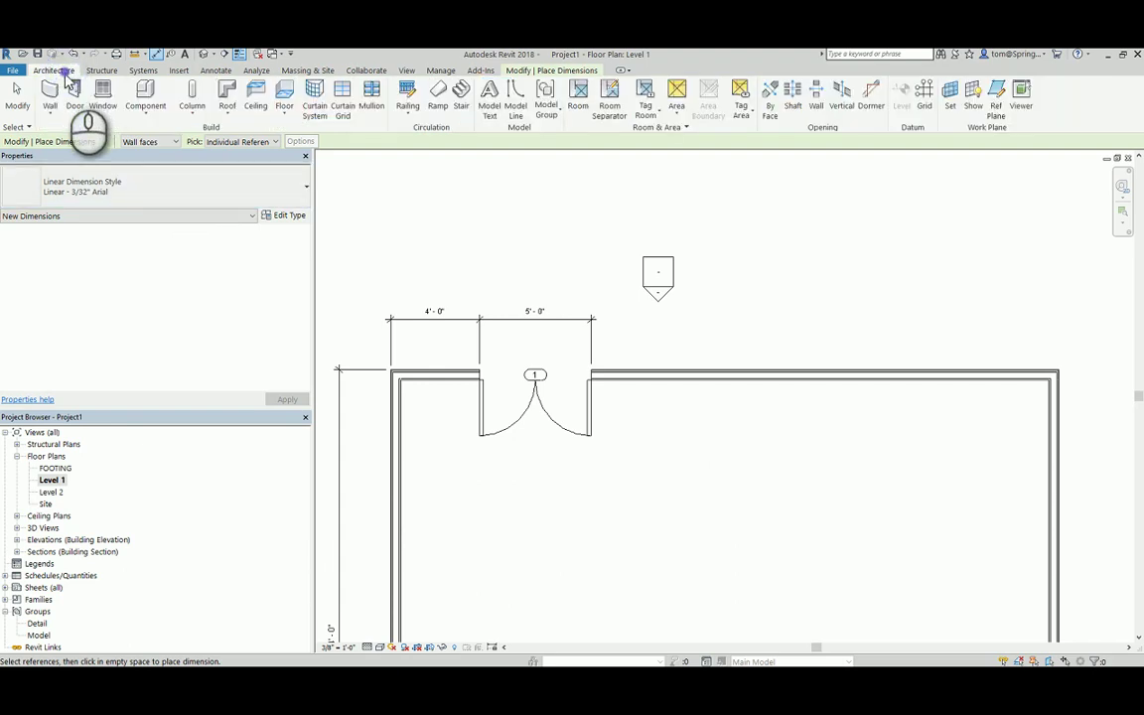
{"action": "left_click", "coordinate": [74, 106]}
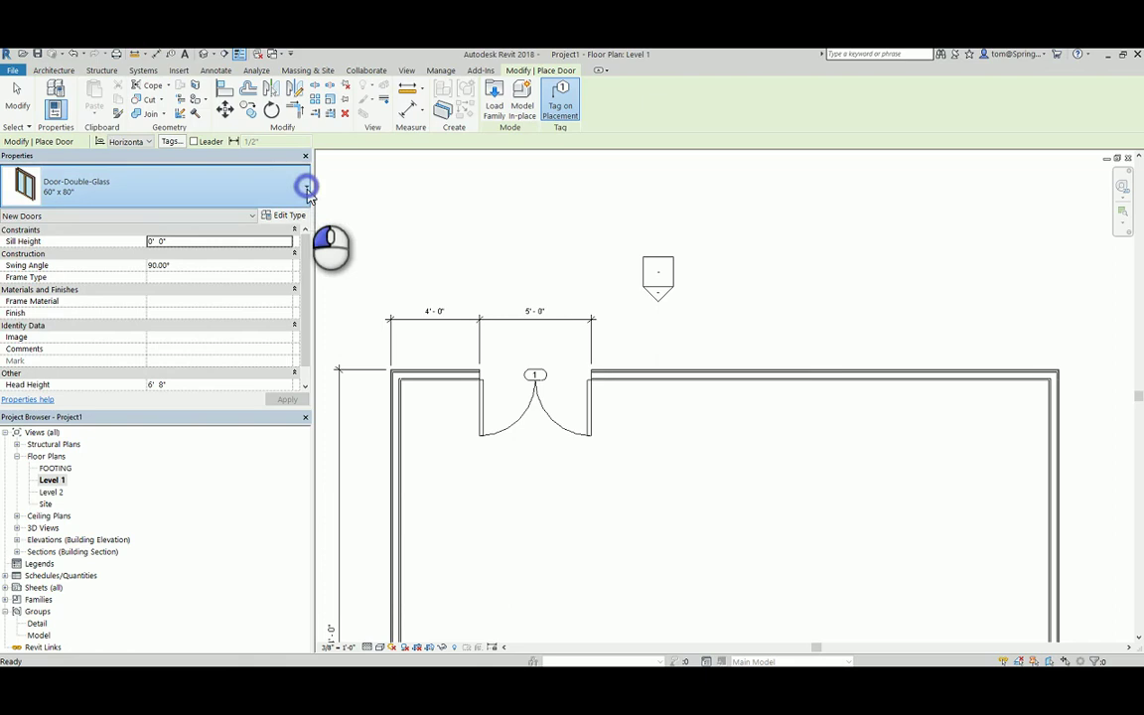
{"action": "left_click", "coordinate": [307, 188]}
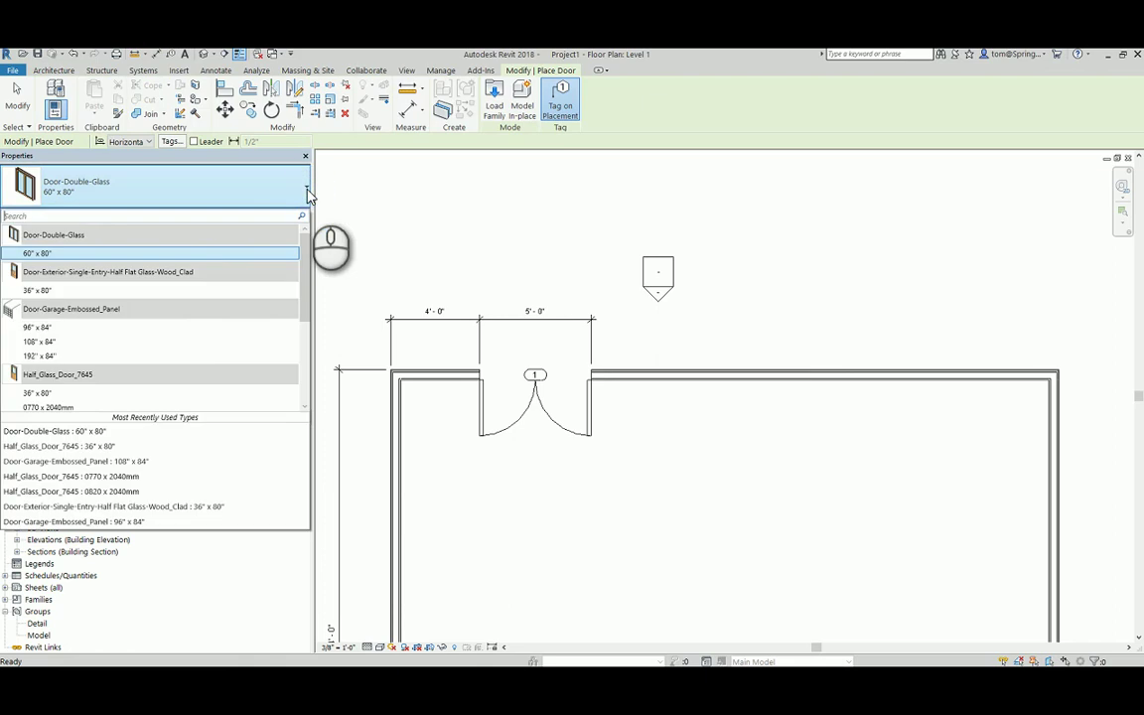
{"action": "left_click", "coordinate": [58, 395]}
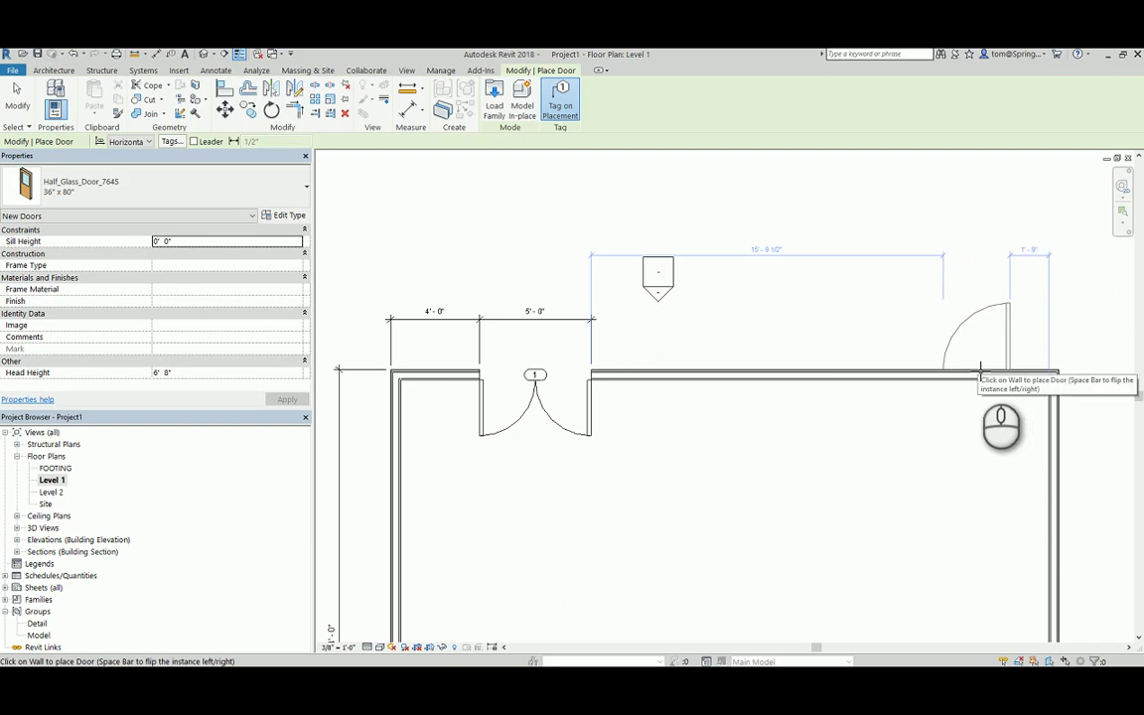
{"action": "left_click", "coordinate": [978, 370]}
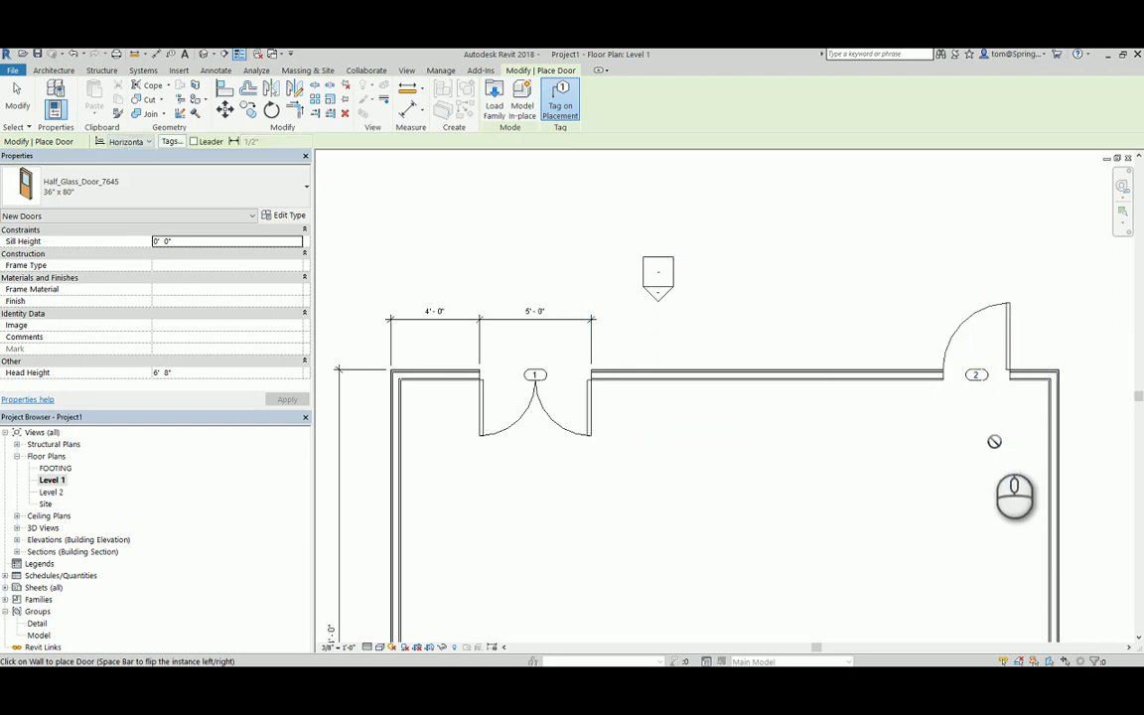
{"action": "key", "text": "Escape"}
{"action": "key", "text": "Escape"}
- Set the half-glass door 4'-0" from the east wall's exterior face and make that dimension permanent
{"action": "left_click", "coordinate": [1013, 356]}
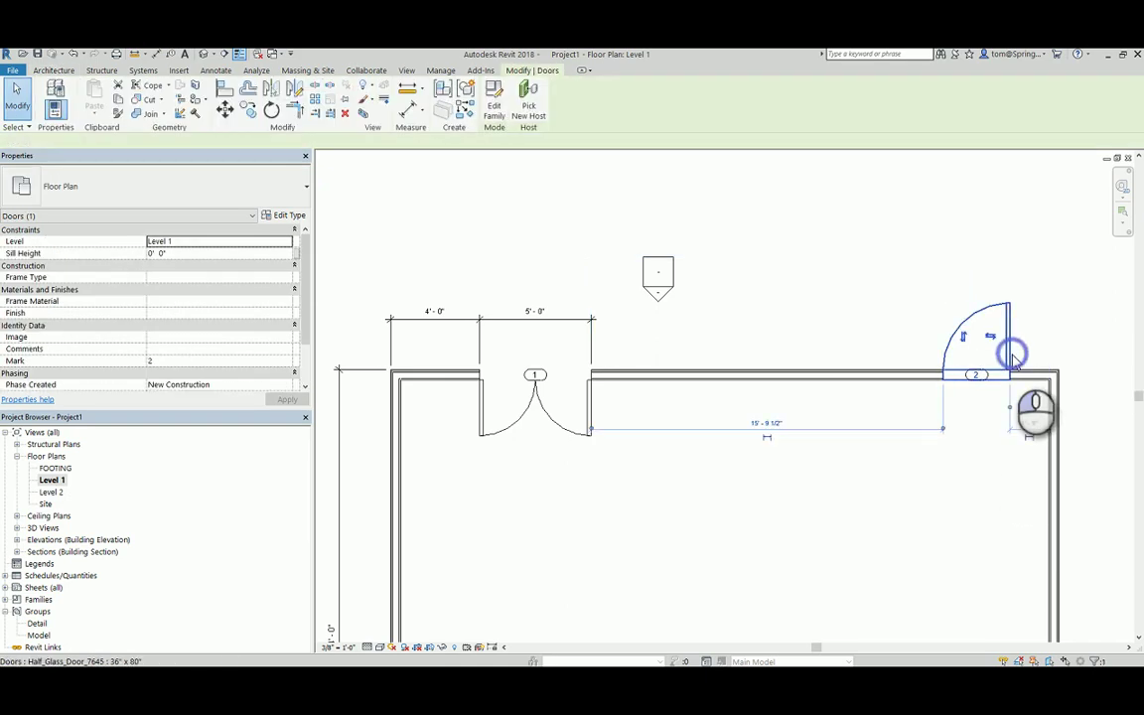
{"action": "left_click", "coordinate": [1049, 435]}
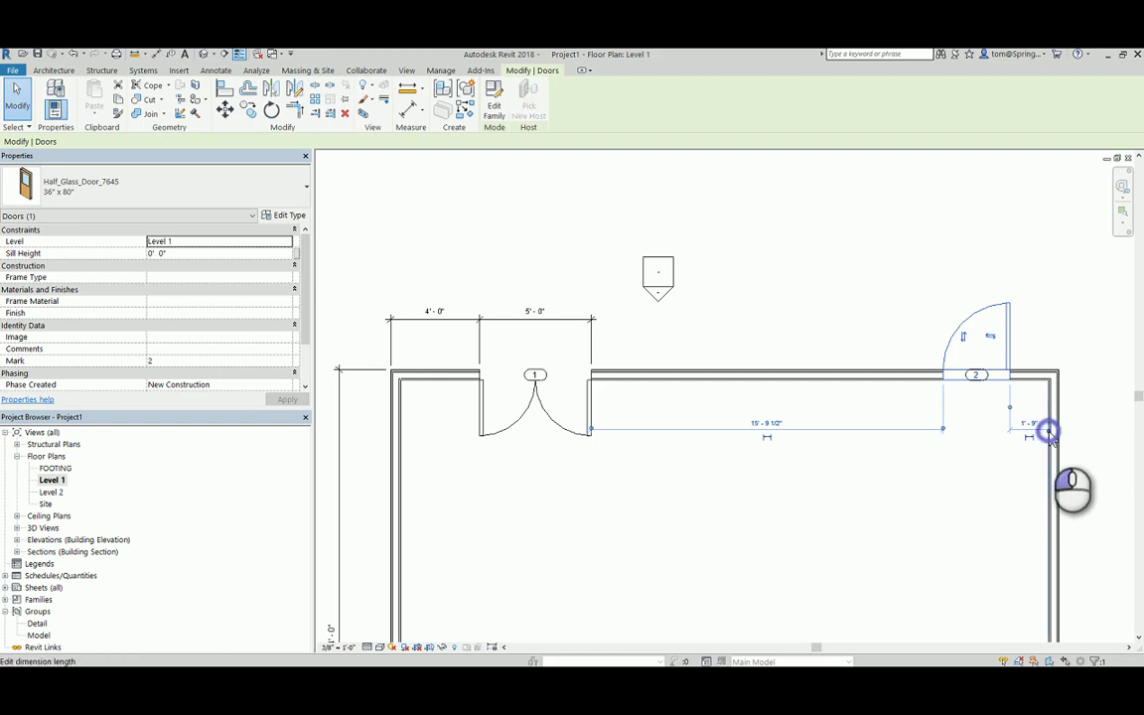
{"action": "left_click_drag", "start_coordinate": [1048, 435], "coordinate": [1063, 441]}
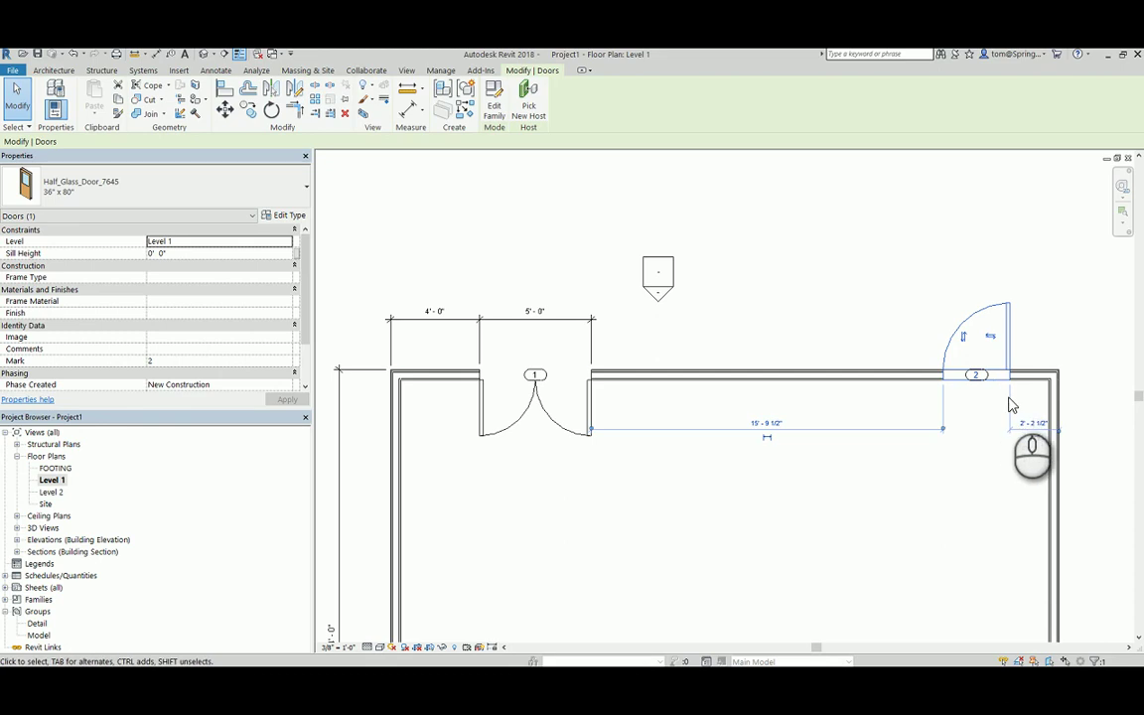
{"action": "left_click", "coordinate": [1032, 423]}
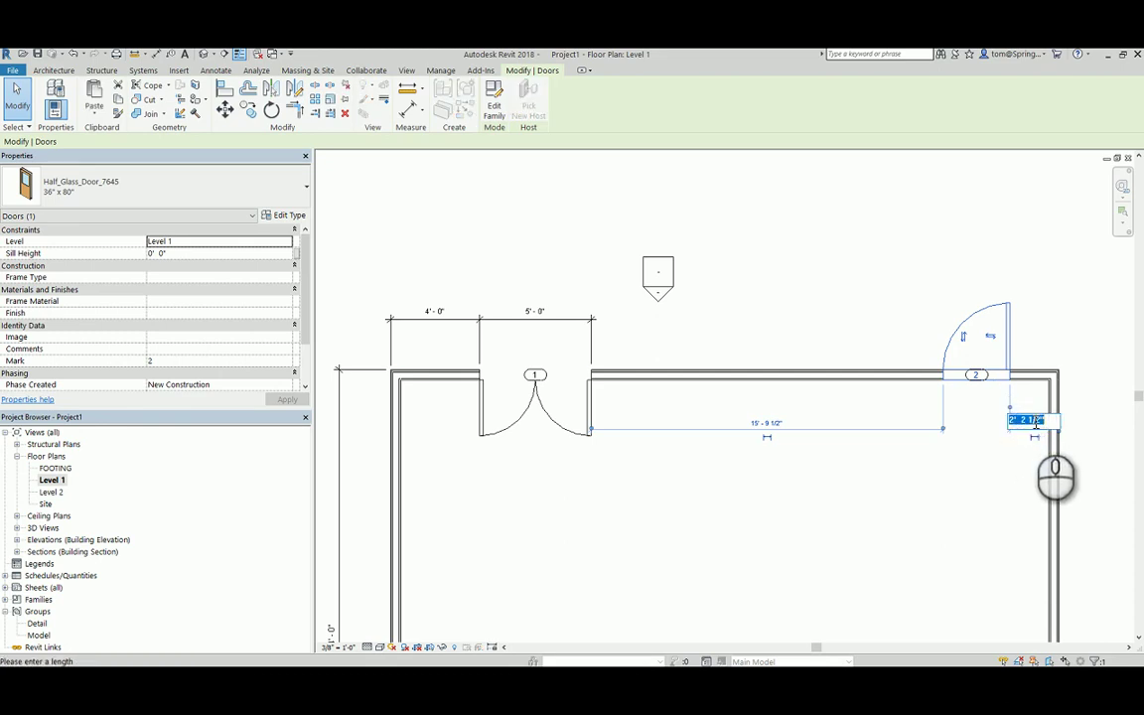
{"action": "type", "text": "4"}
{"action": "key", "text": "Return"}
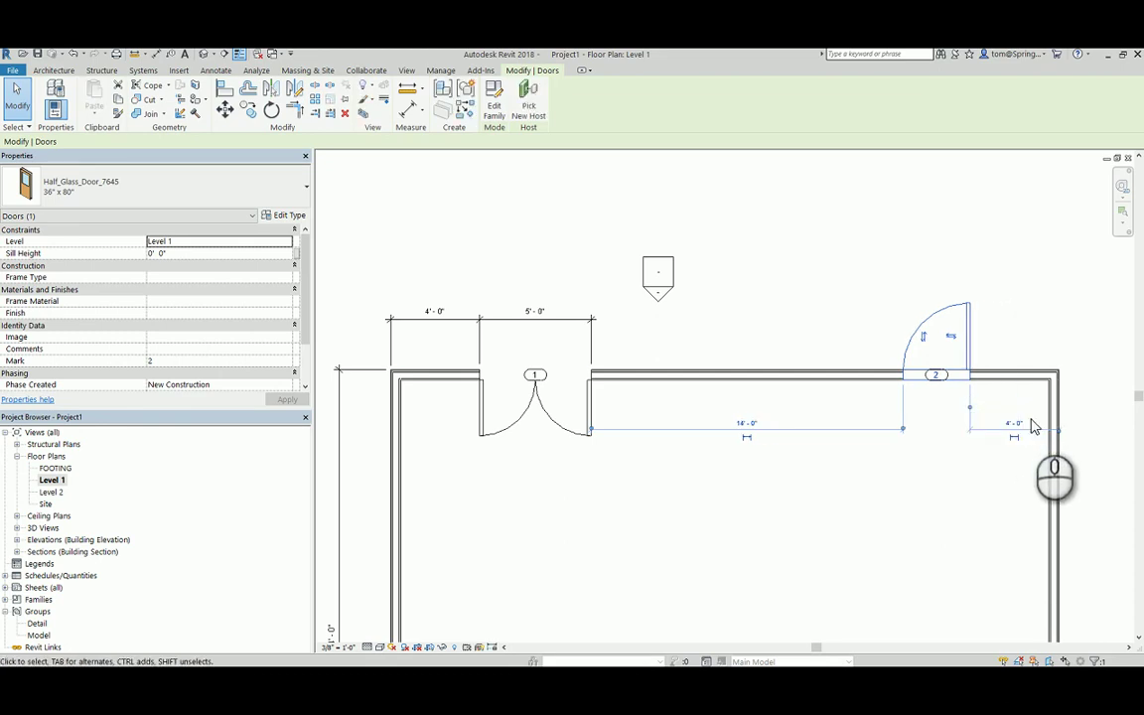
{"action": "left_click", "coordinate": [1019, 443]}
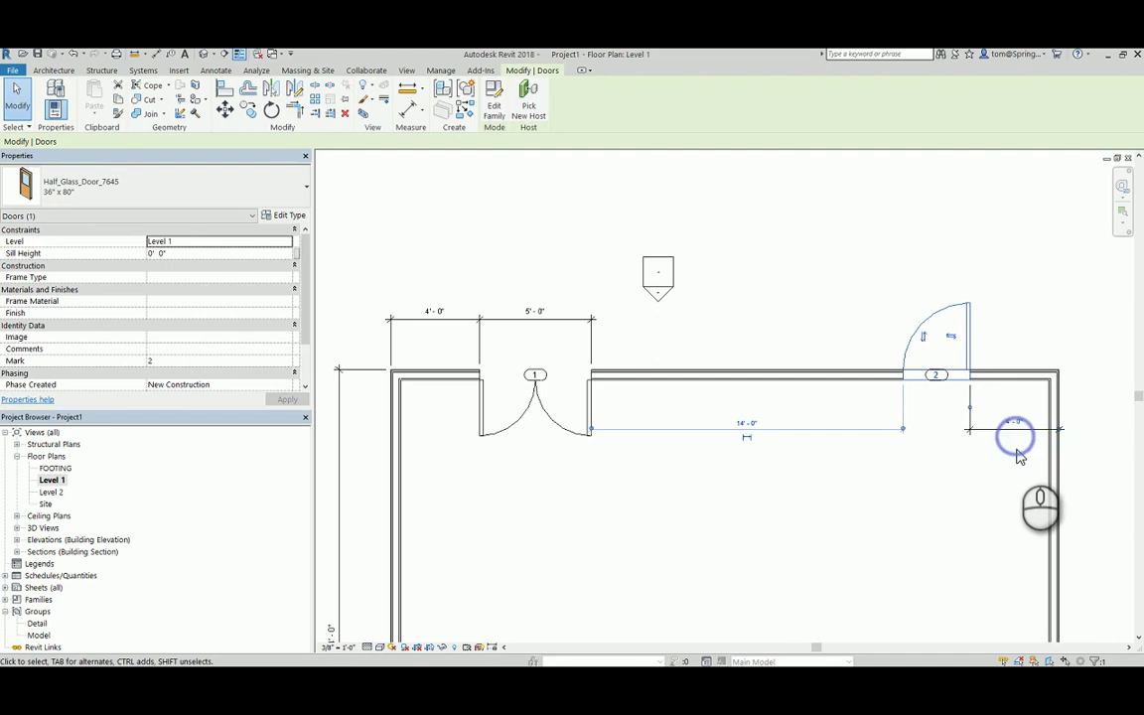
{"action": "left_click", "coordinate": [1017, 445]}
- Try to move the text of the half-glass door's offset dimension outside the north wall
{"action": "left_click", "coordinate": [1015, 433]}
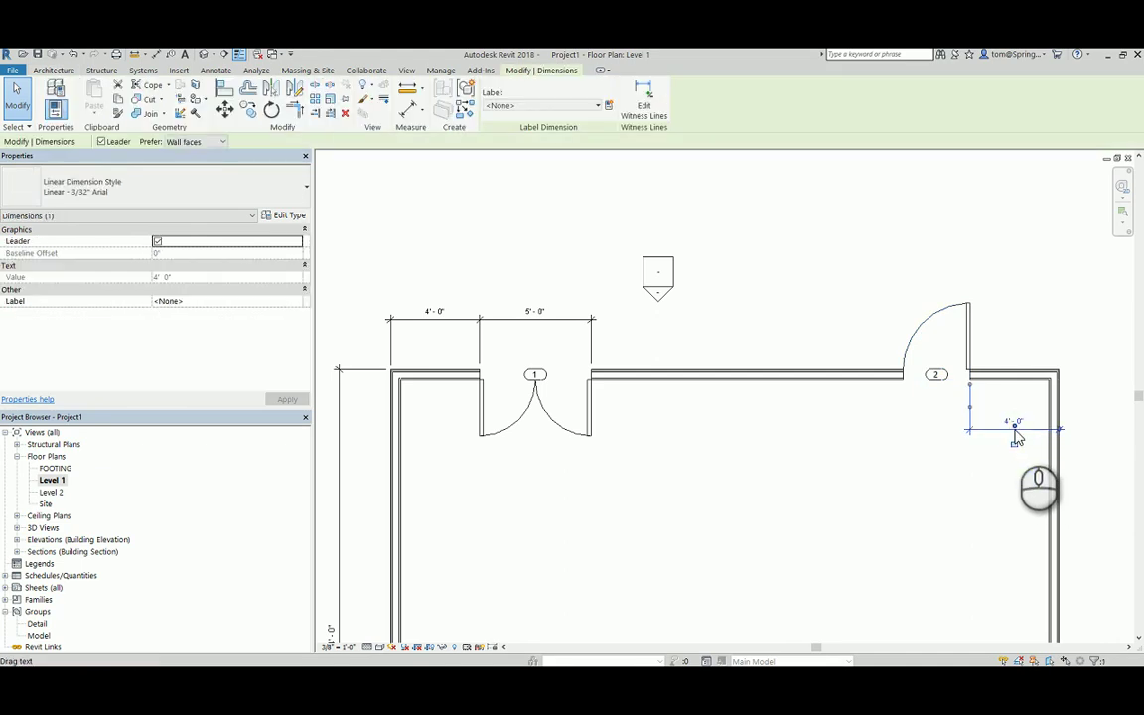
{"action": "left_click_drag", "start_coordinate": [1015, 427], "coordinate": [1013, 352]}
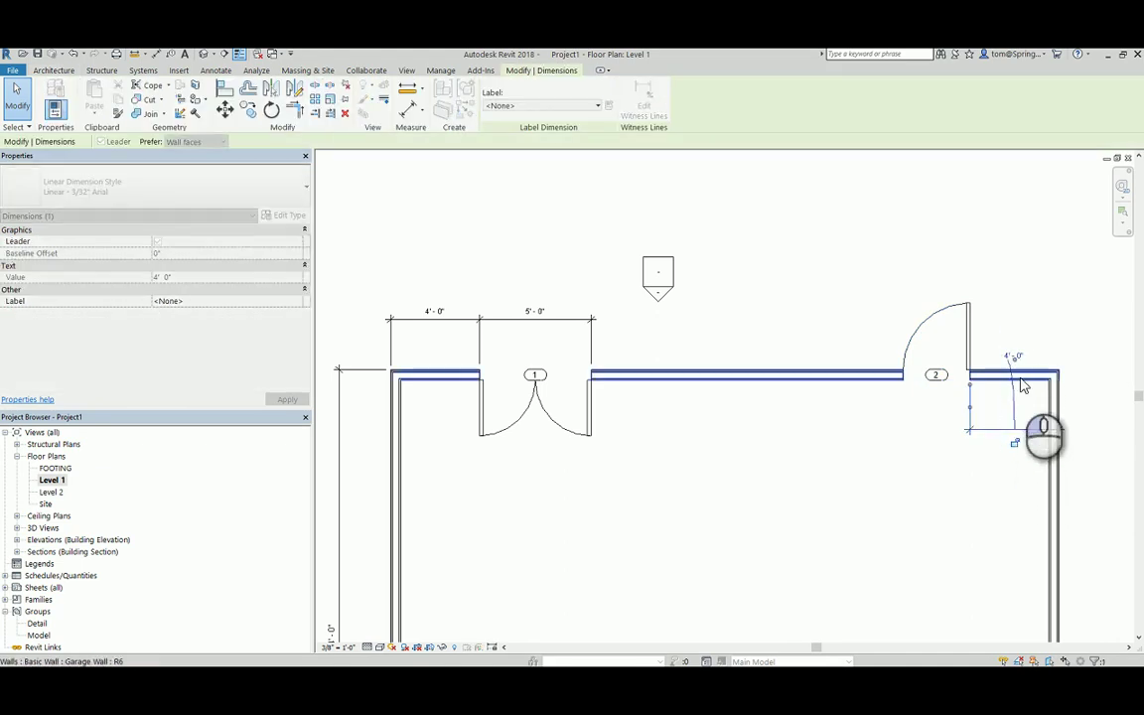
{"action": "left_click", "coordinate": [1017, 417]}
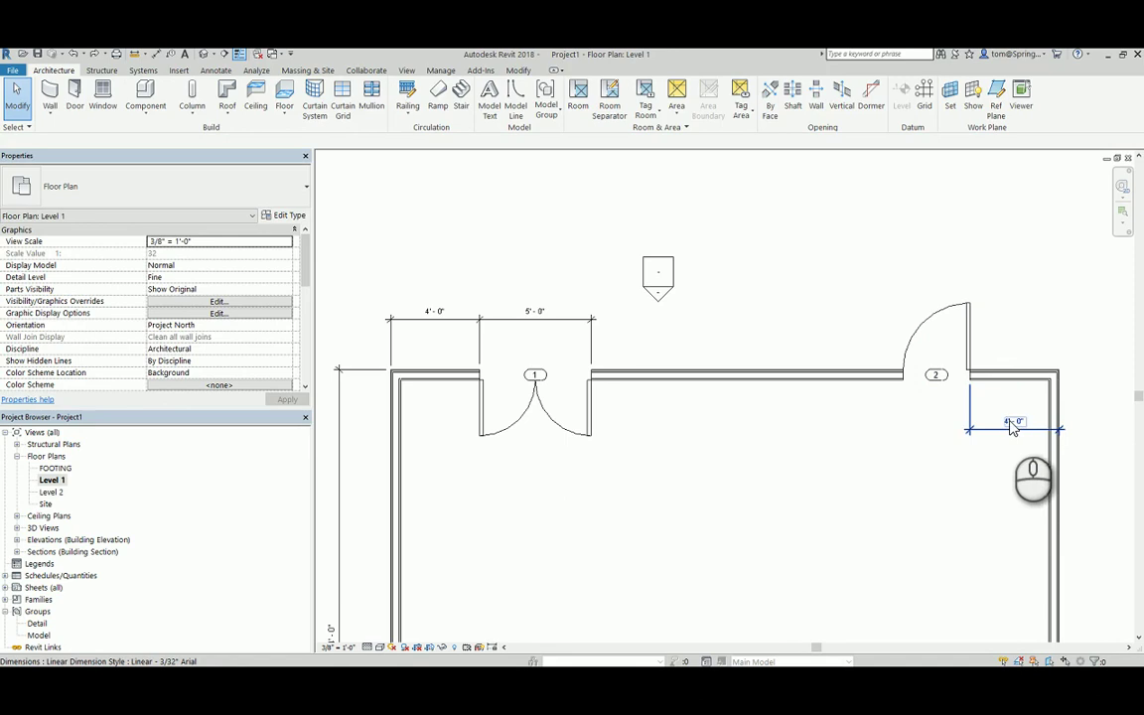
- Move the half-glass door's offset dimension outside the north wall, in line with the double door's dimensions
{"action": "left_click_drag", "start_coordinate": [1007, 425], "coordinate": [986, 318]}
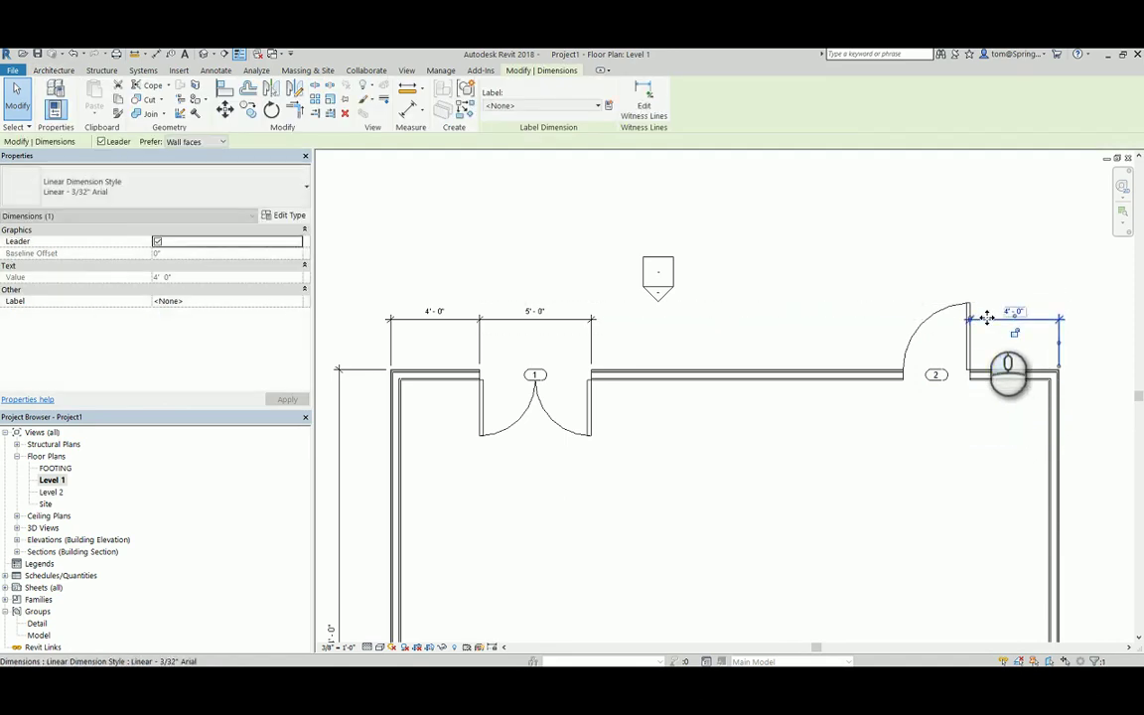
{"action": "left_click", "coordinate": [1008, 288]}
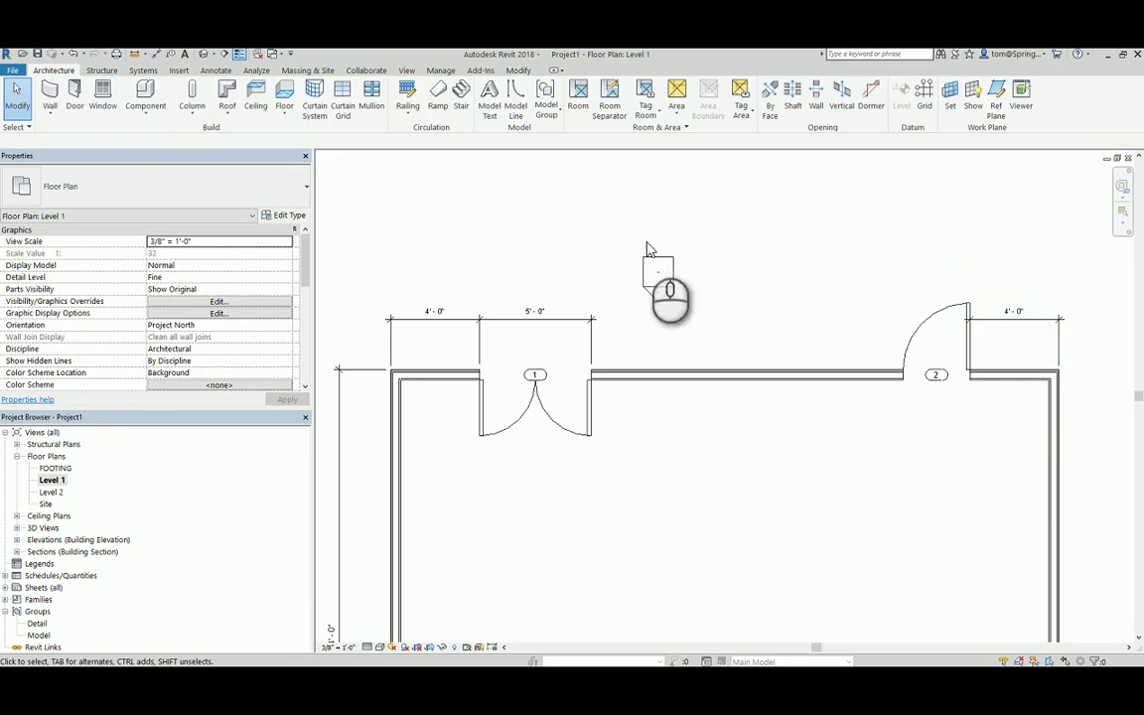
{"action": "left_click", "coordinate": [155, 54]}
{"action": "left_click", "coordinate": [971, 385]}
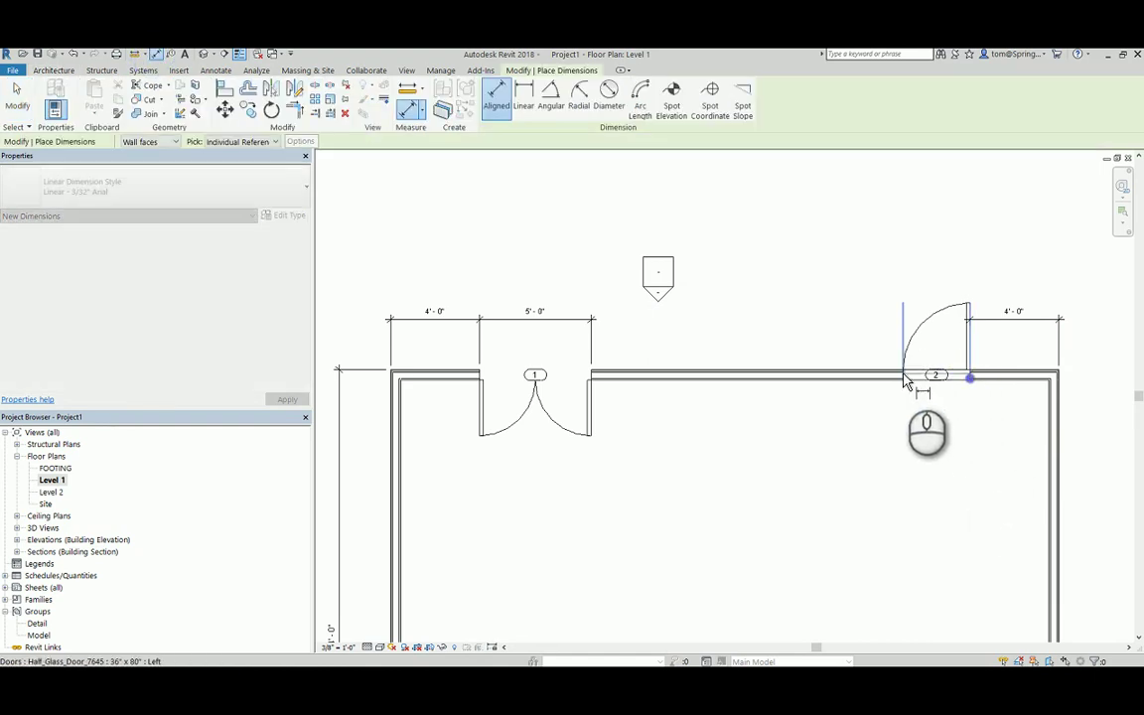
{"action": "left_click", "coordinate": [901, 375]}
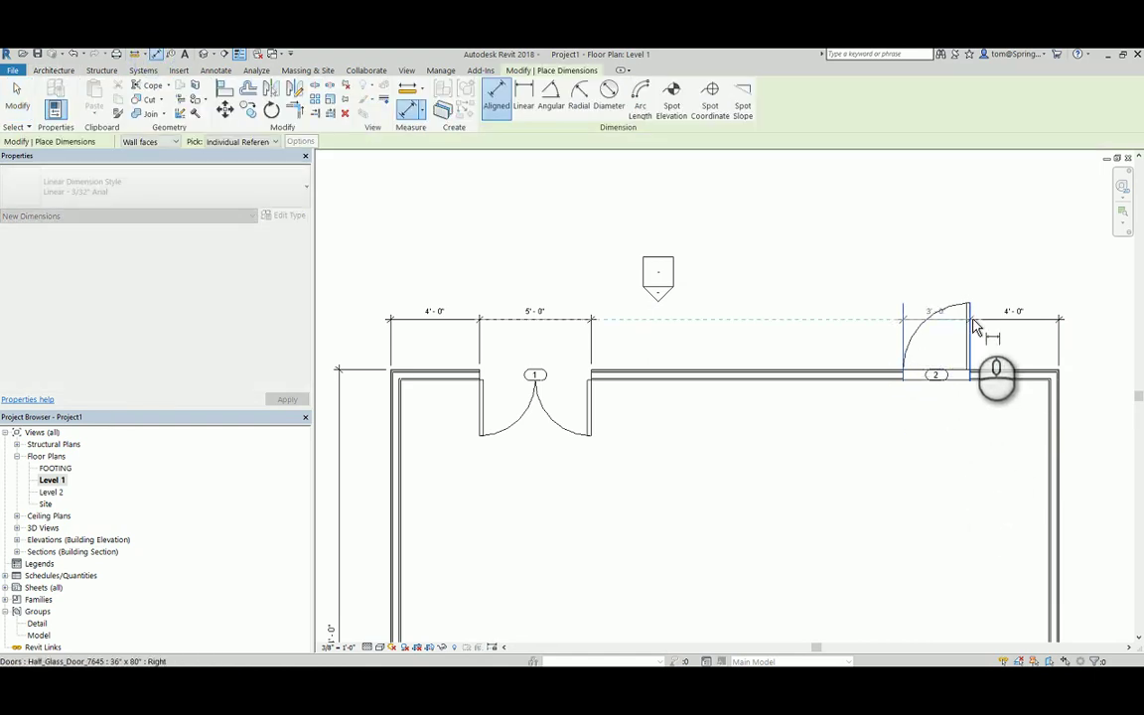
{"action": "left_click", "coordinate": [977, 331]}
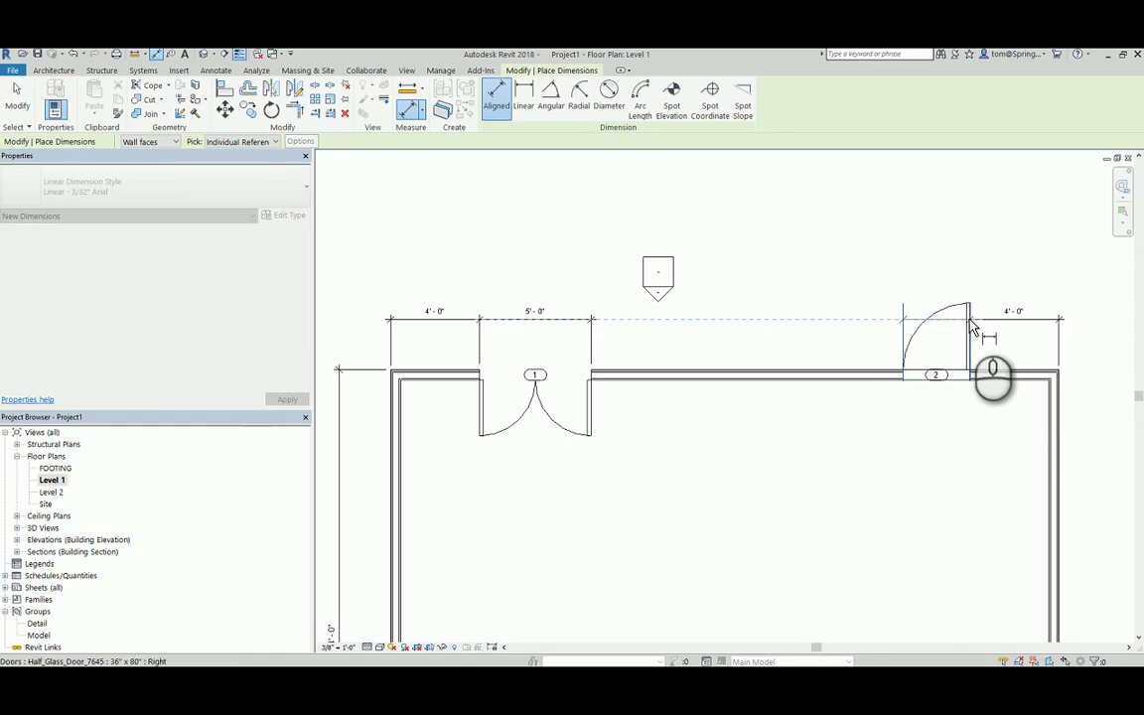
{"action": "left_click", "coordinate": [972, 320]}
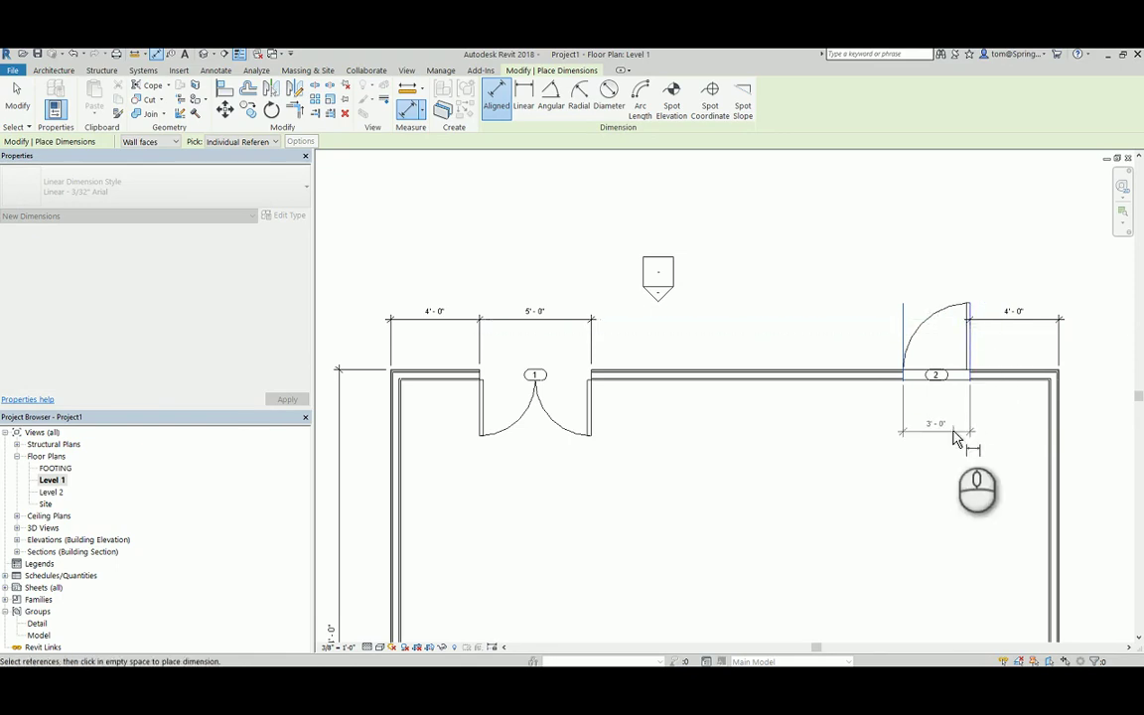
{"action": "left_click", "coordinate": [970, 320]}
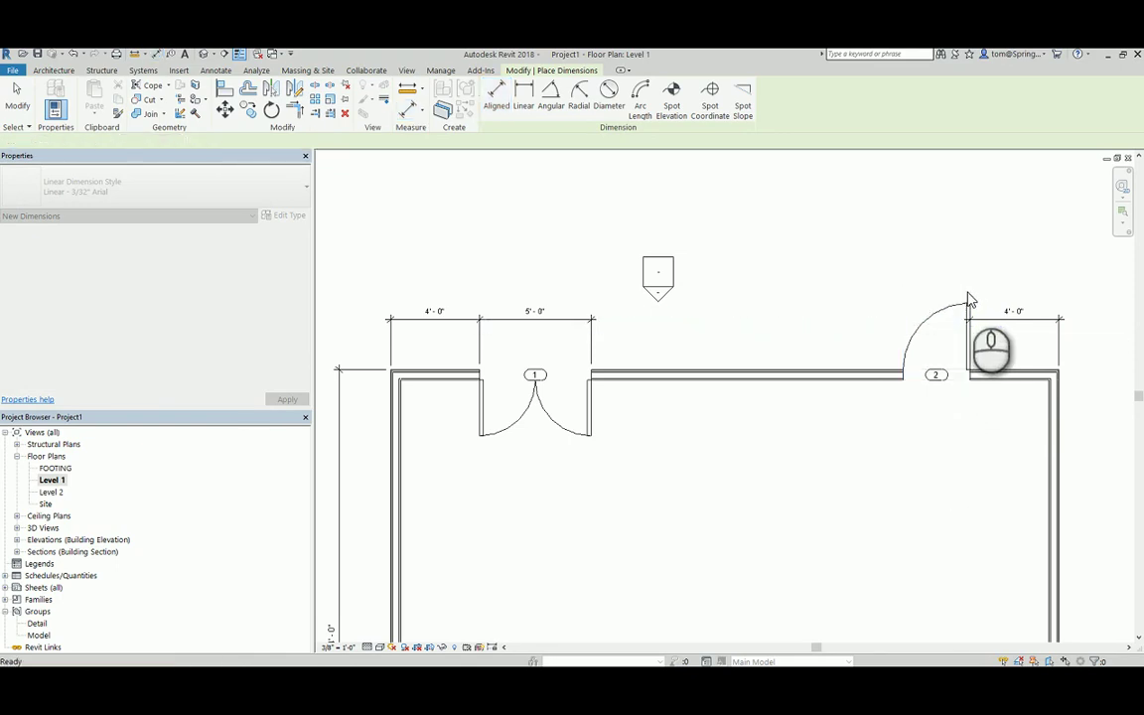
{"action": "key", "text": "Escape"}
{"action": "key", "text": "Escape"}
- Move the half-glass door's offset dimension farther outward, clear of the door swing, and align the double door's two dimensions with it
{"action": "scroll", "coordinate": [998, 331], "scroll_direction": "up", "scroll_amount": 2}
{"action": "double_click", "coordinate": [998, 320]}
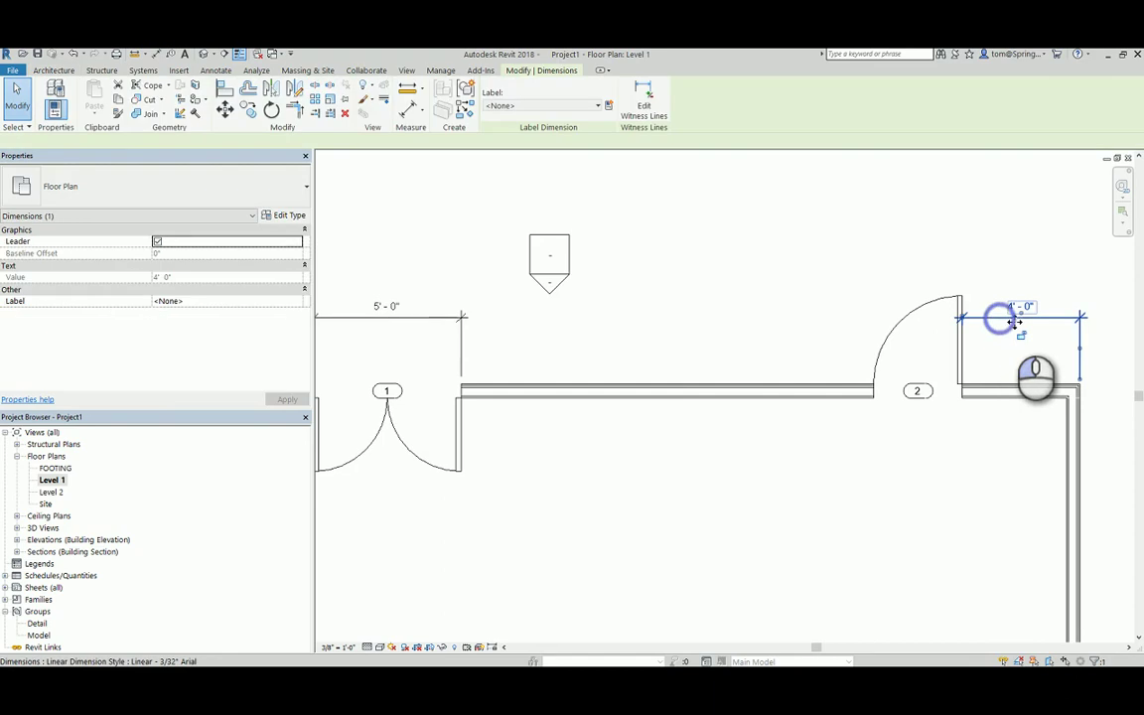
{"action": "key", "text": "Escape"}
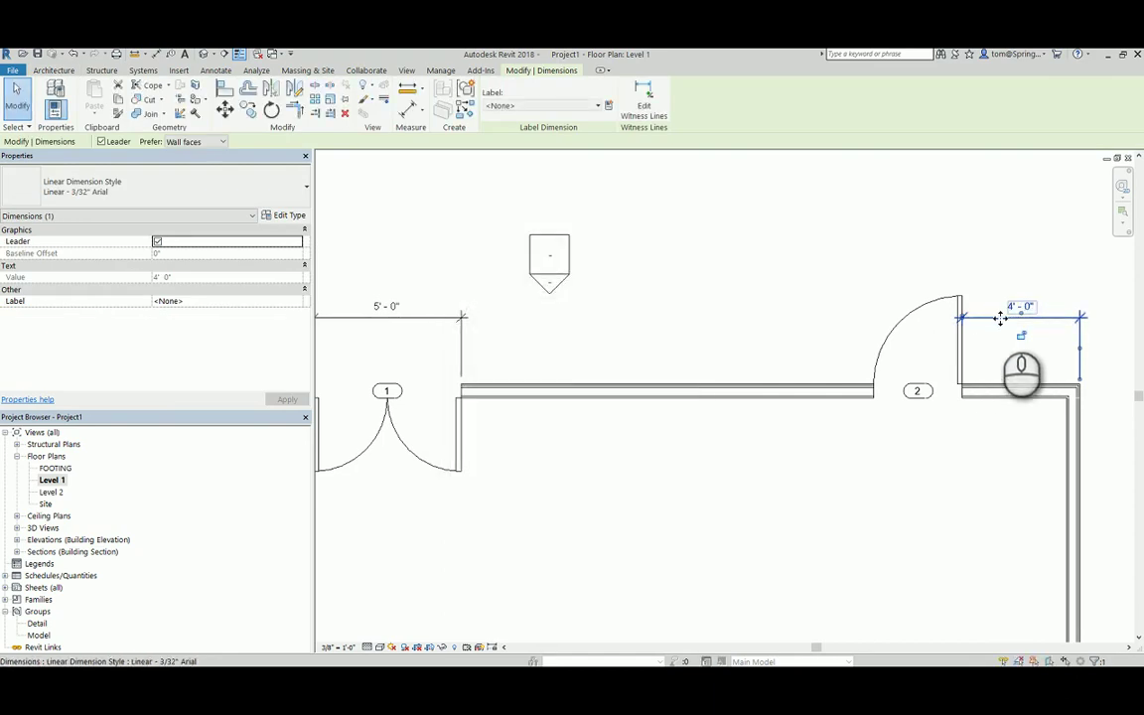
{"action": "left_click_drag", "start_coordinate": [1000, 320], "coordinate": [1003, 268]}
{"action": "left_click", "coordinate": [651, 449]}
{"action": "scroll", "coordinate": [650, 449], "scroll_direction": "down", "scroll_amount": 3}
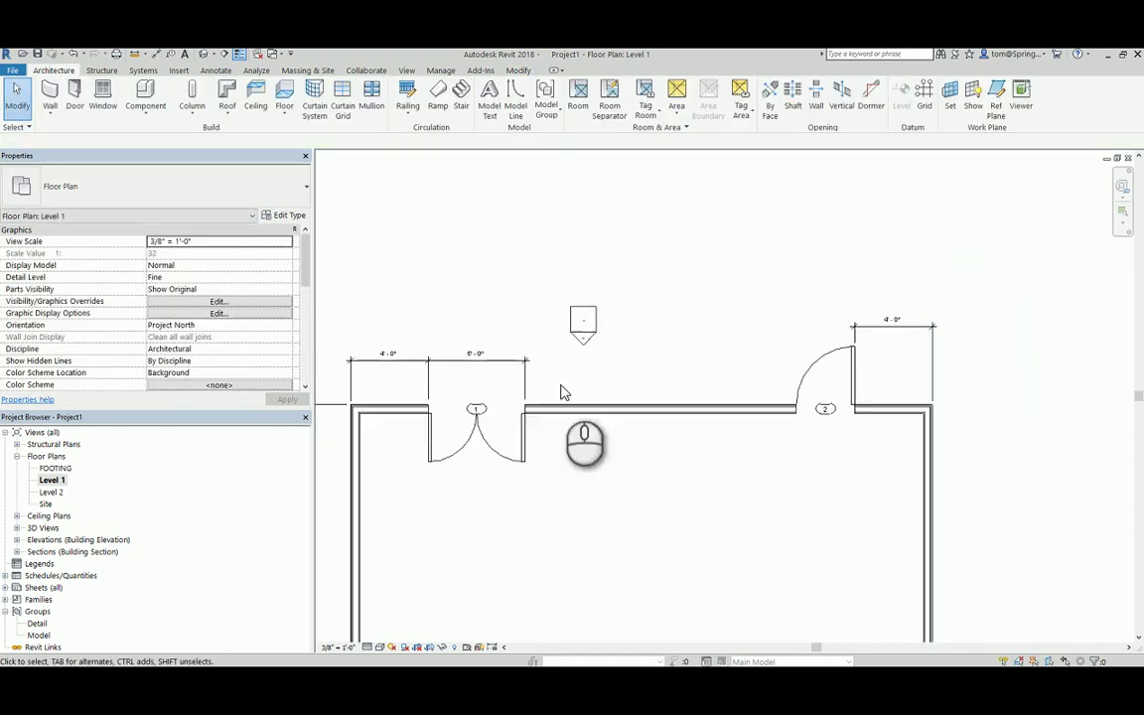
{"action": "mouse_move", "coordinate": [449, 307]}
{"action": "left_mouse_down"}
{"action": "mouse_move", "coordinate": [408, 384]}
{"action": "mouse_move", "coordinate": [434, 373]}
{"action": "mouse_move", "coordinate": [464, 326]}
{"action": "left_mouse_up"}
{"action": "left_click", "coordinate": [766, 485]}
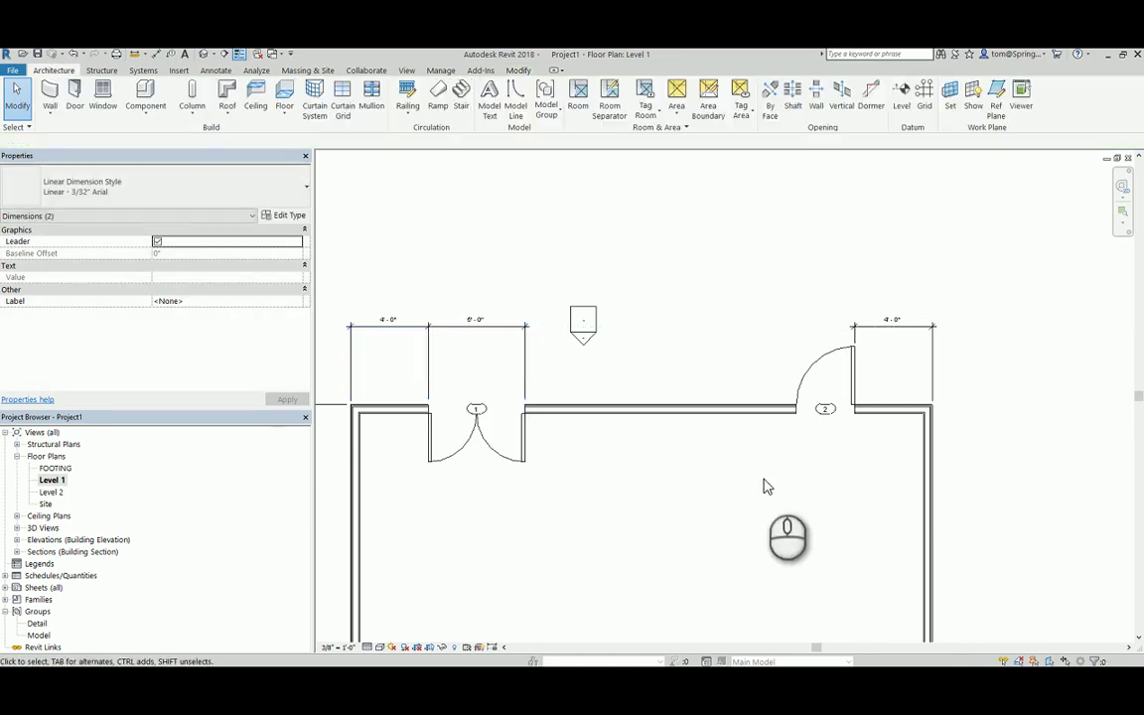
- Add aligned dimensions for the half-glass door's width and the wall length between the two doors, in line with the existing north-wall dimensions
{"action": "left_click", "coordinate": [157, 55]}
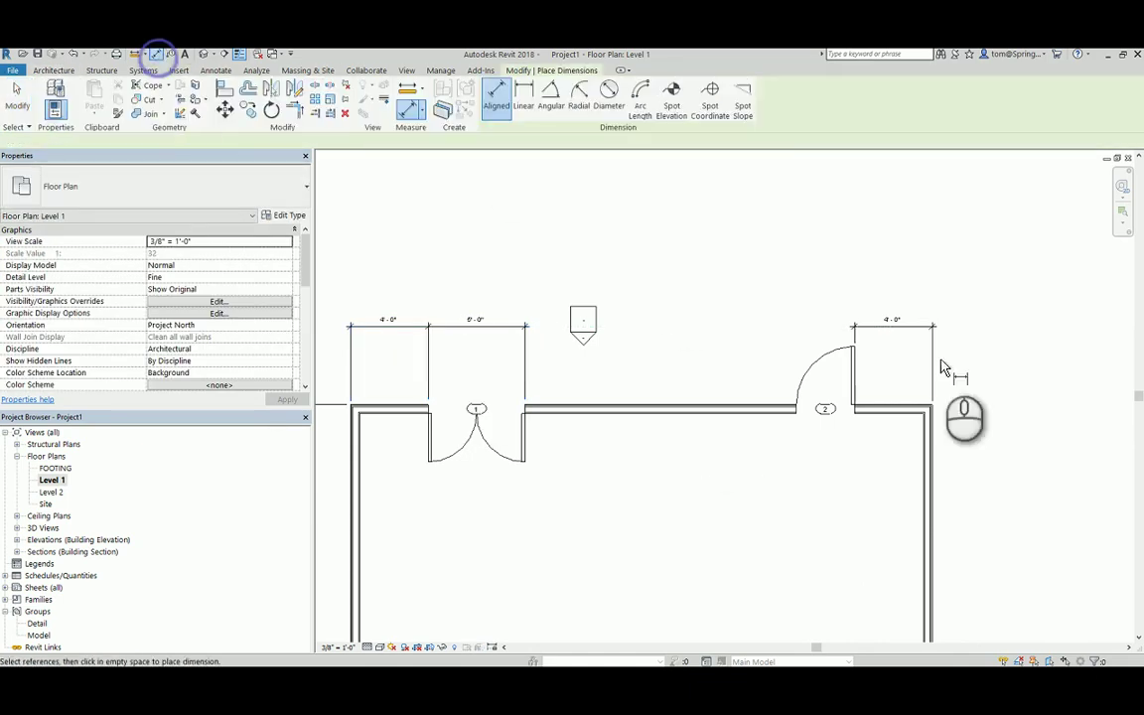
{"action": "left_click", "coordinate": [856, 411]}
{"action": "left_click", "coordinate": [798, 411]}
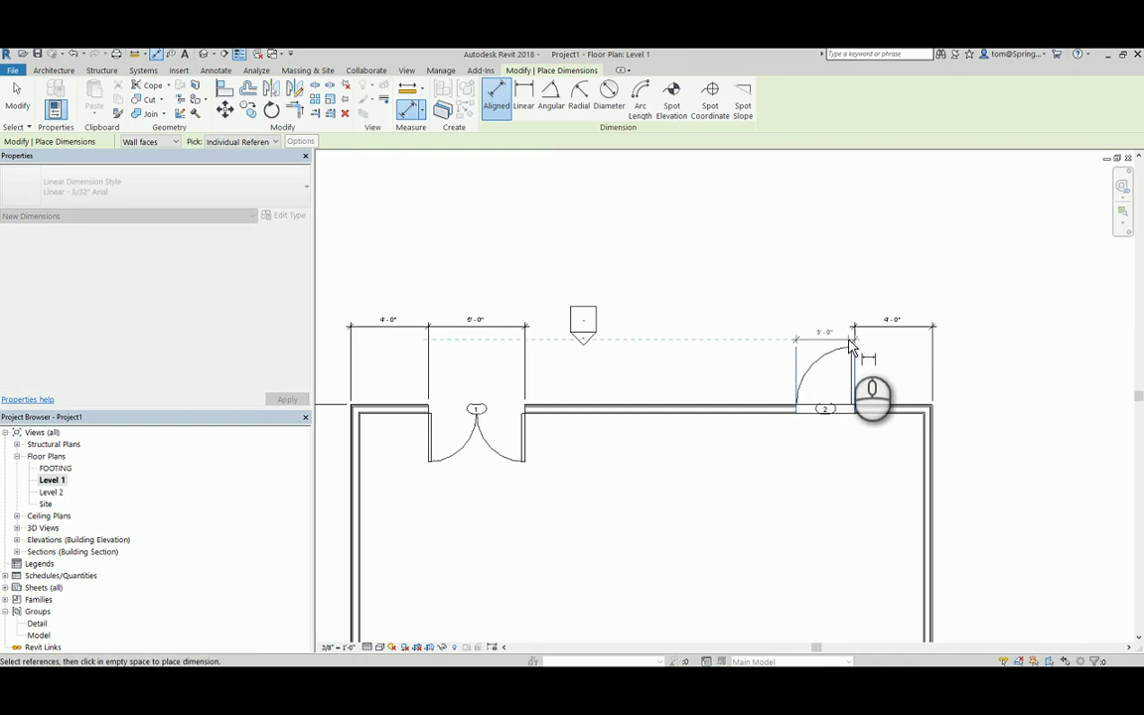
{"action": "left_click", "coordinate": [852, 329]}
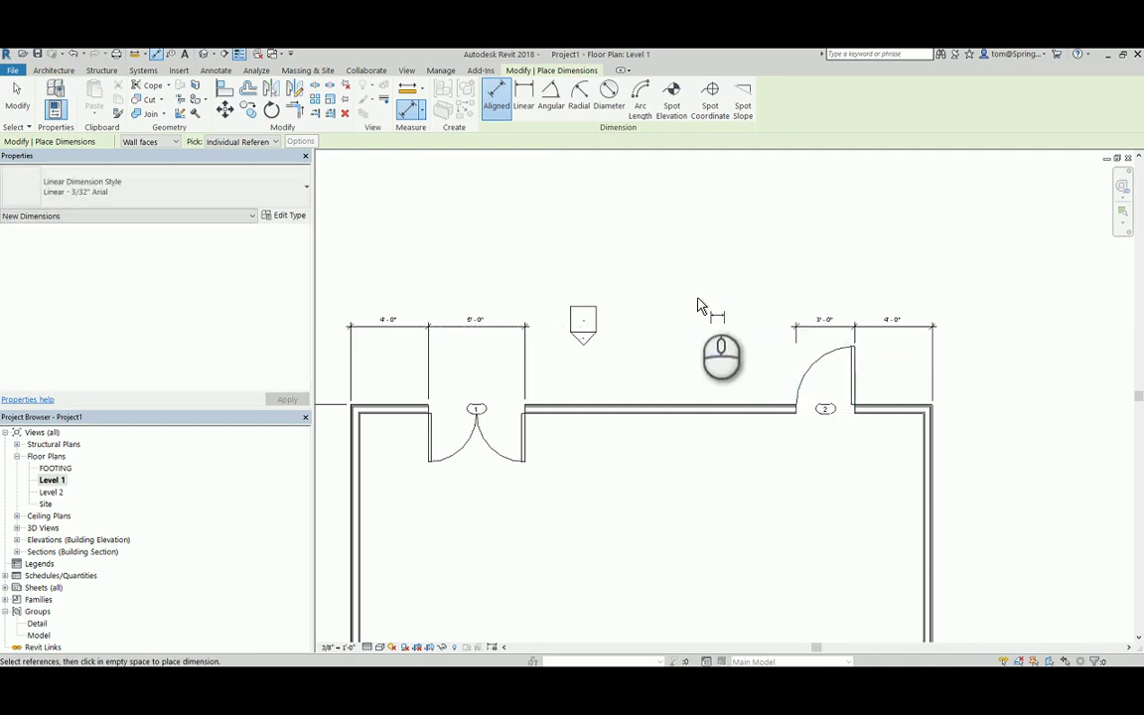
{"action": "left_click", "coordinate": [524, 407]}
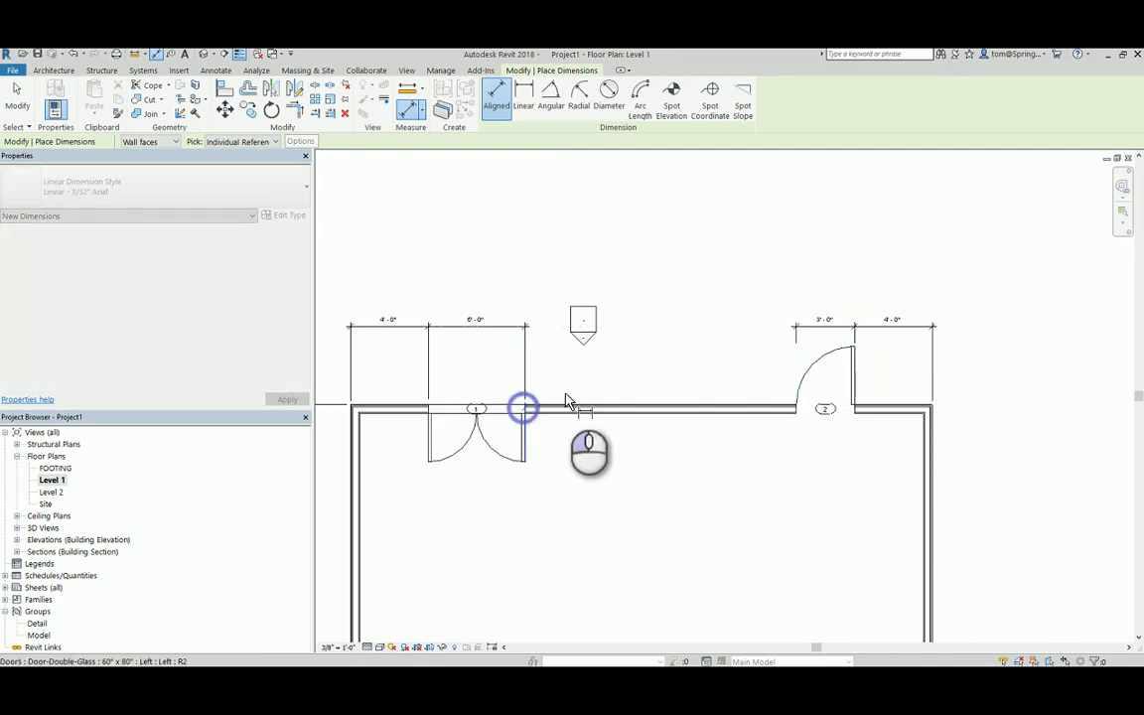
{"action": "left_click", "coordinate": [797, 410]}
{"action": "left_click", "coordinate": [794, 328]}
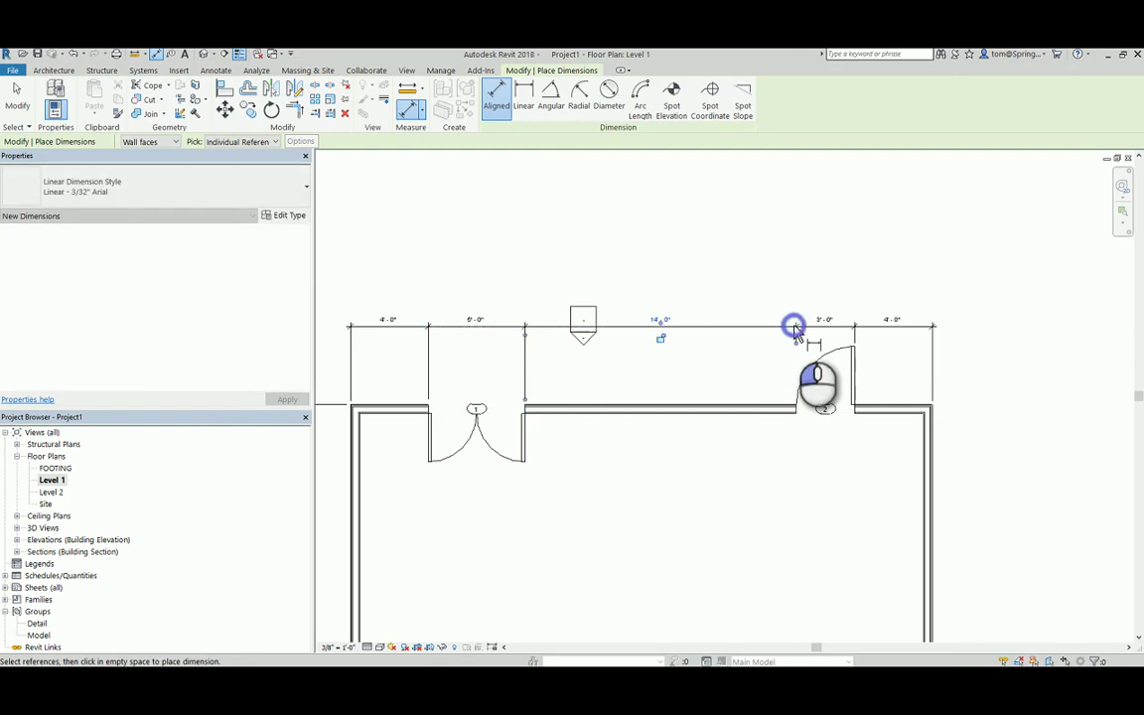
{"action": "key", "text": "Escape"}
{"action": "key", "text": "Escape"}
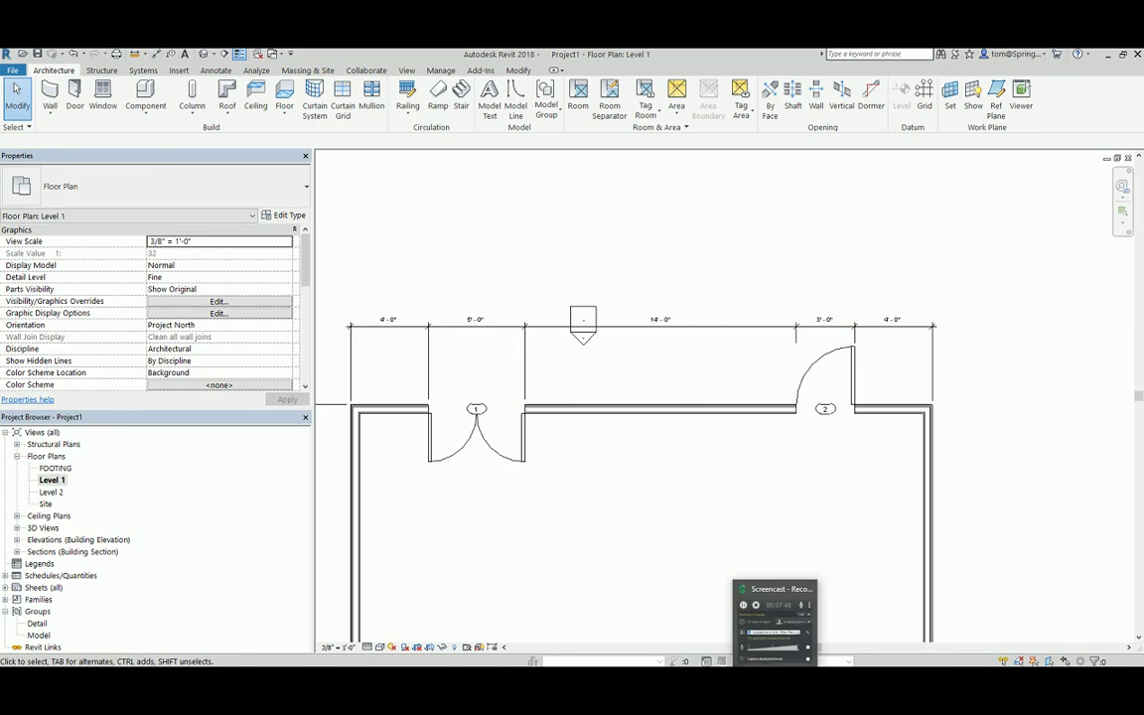
- Place a tagged Door-Garage-Embossed_Panel 108" x 84" door in the east wall near its north end
{"action": "scroll", "coordinate": [960, 462], "scroll_direction": "down", "scroll_amount": 3}
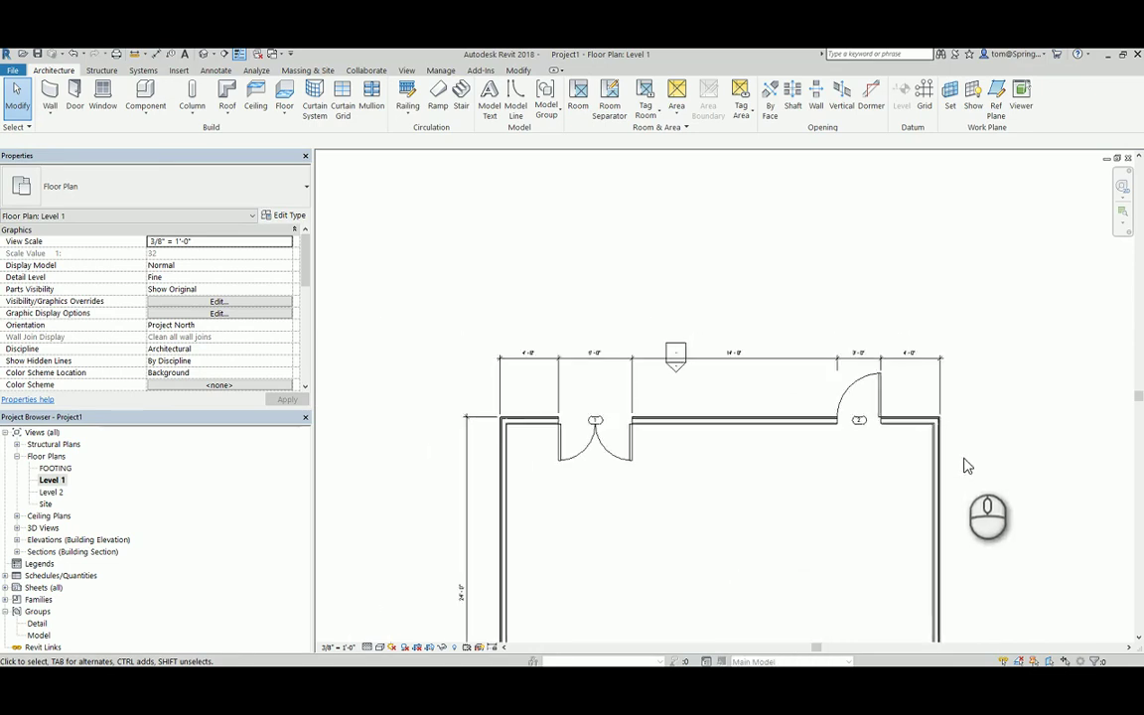
{"action": "middle_click_drag", "start_coordinate": [968, 466], "coordinate": [862, 301]}
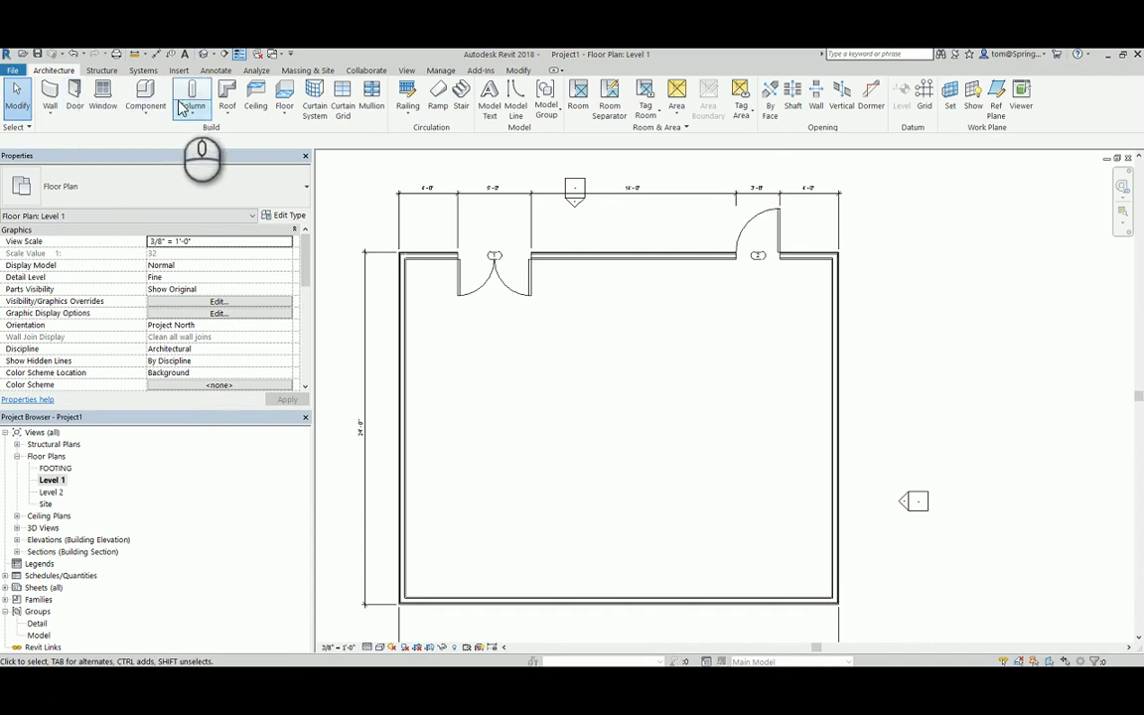
{"action": "left_click", "coordinate": [75, 110]}
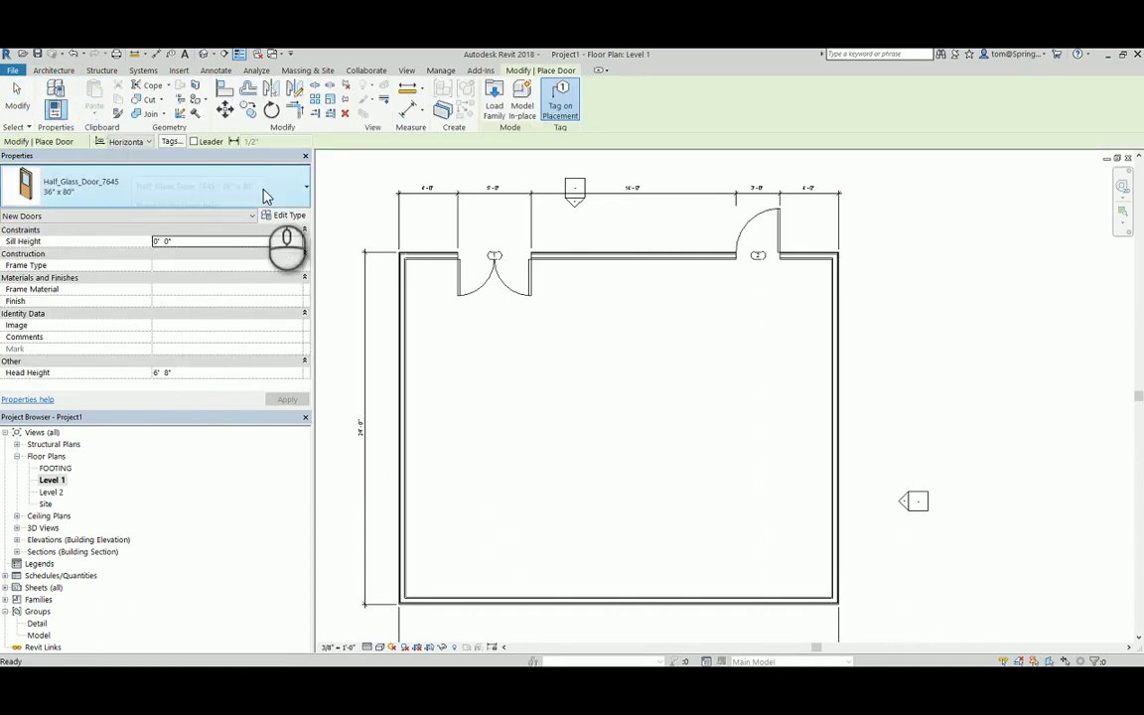
{"action": "left_click", "coordinate": [306, 191]}
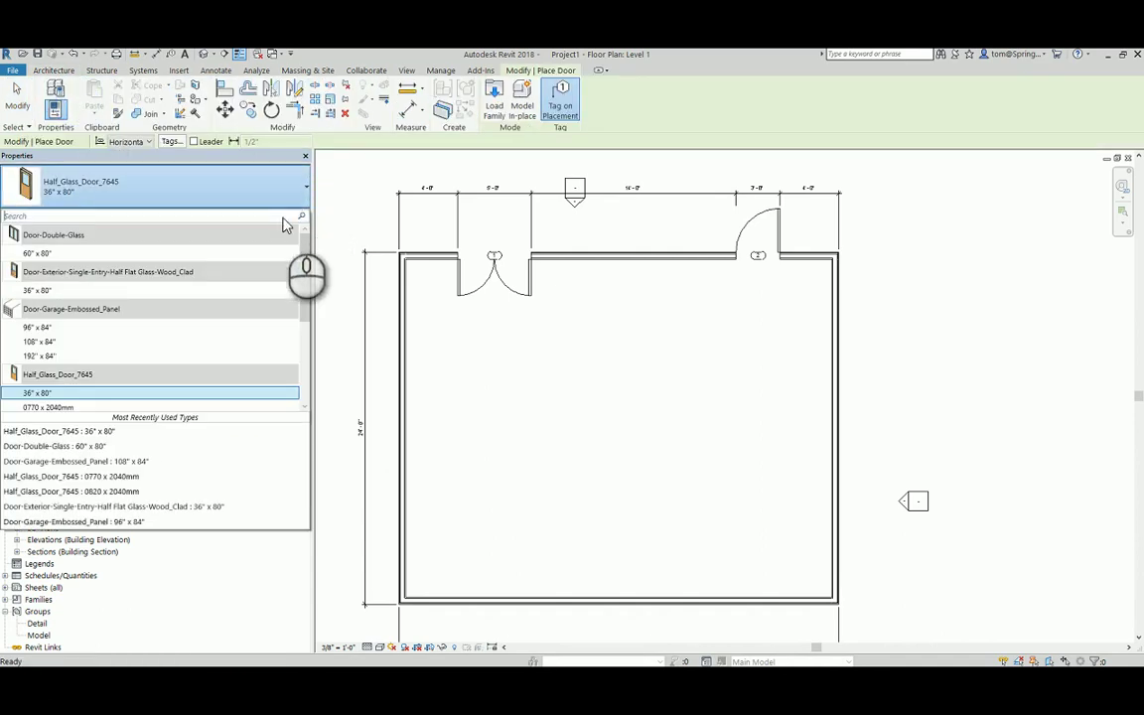
{"action": "left_click", "coordinate": [86, 343]}
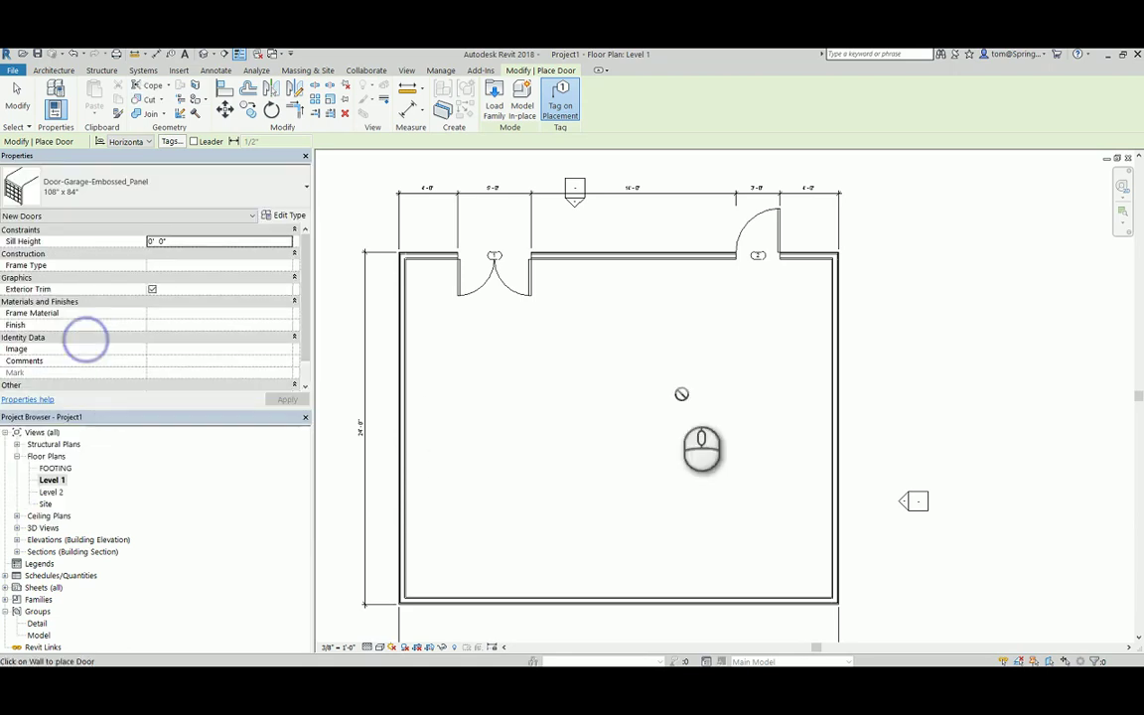
{"action": "left_click", "coordinate": [839, 353]}
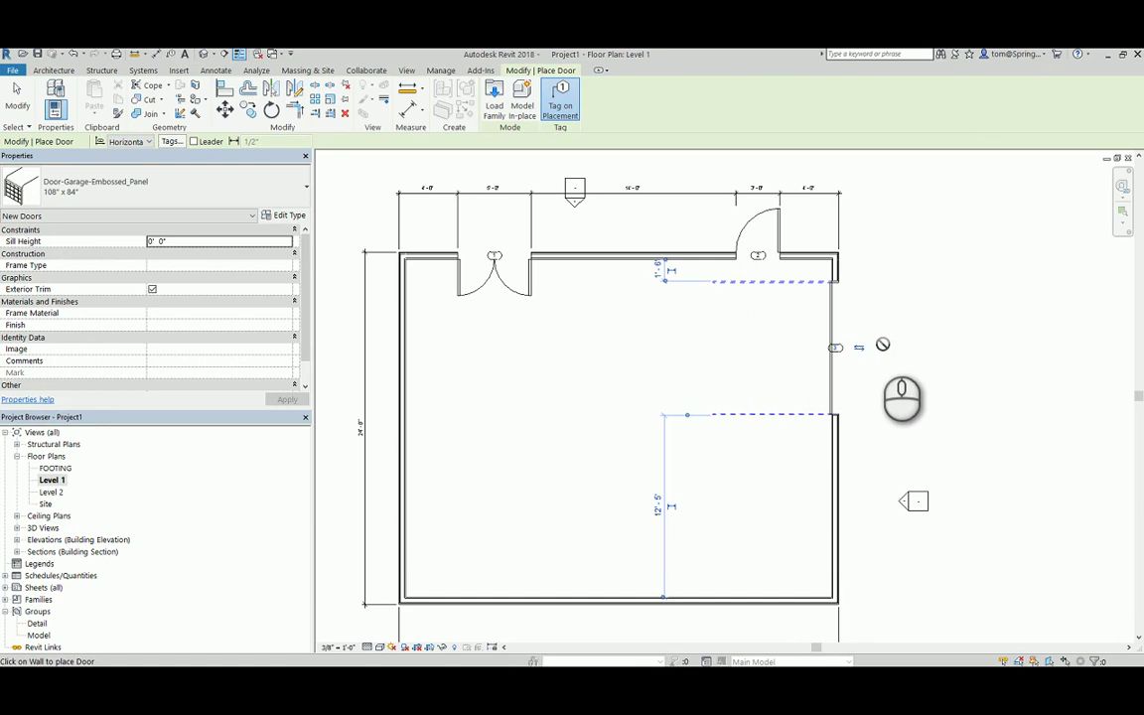
{"action": "key", "text": "Escape"}
{"action": "key", "text": "Escape"}
- Set the garage door's offset from the north wall's exterior face to 2'-0"
{"action": "scroll", "coordinate": [846, 296], "scroll_direction": "up", "scroll_amount": 3}
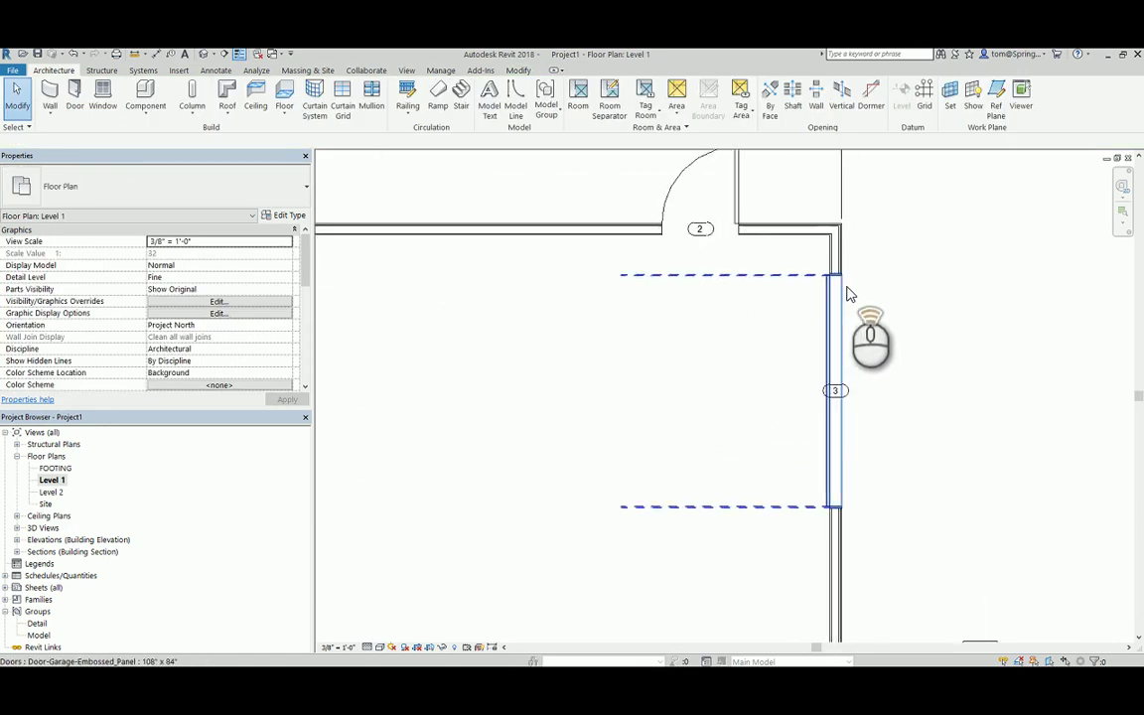
{"action": "scroll", "coordinate": [849, 293], "scroll_direction": "up", "scroll_amount": 1}
{"action": "scroll", "coordinate": [809, 282], "scroll_direction": "up", "scroll_amount": 2}
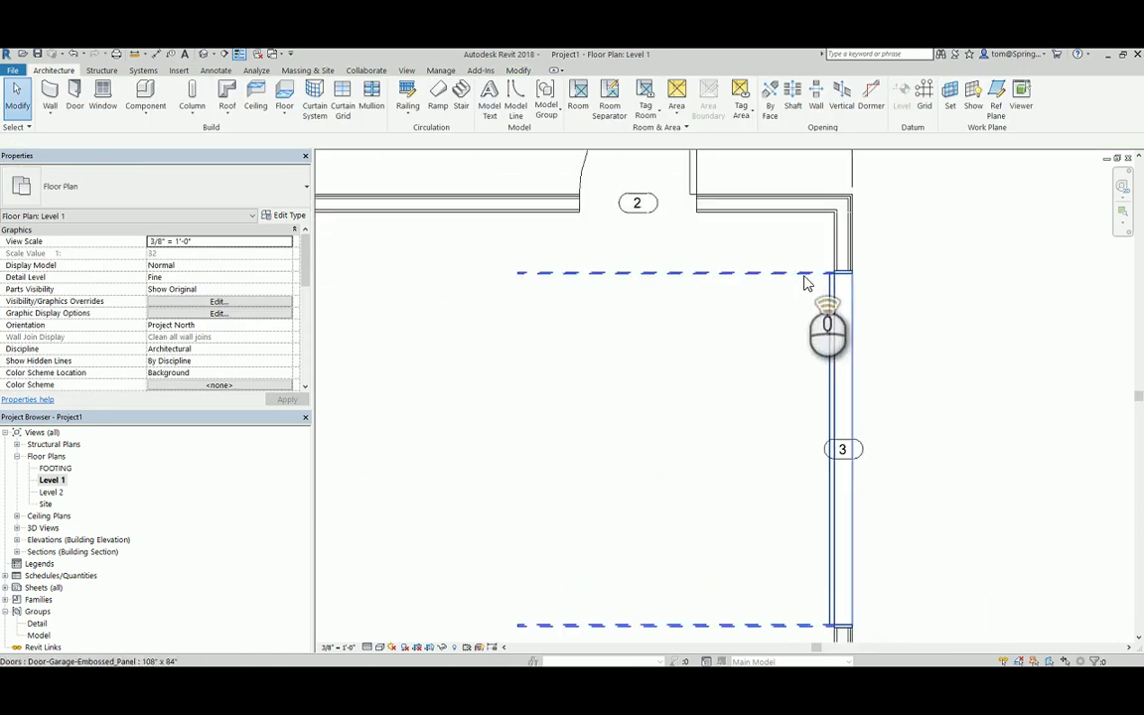
{"action": "scroll", "coordinate": [805, 284], "scroll_direction": "up", "scroll_amount": 1}
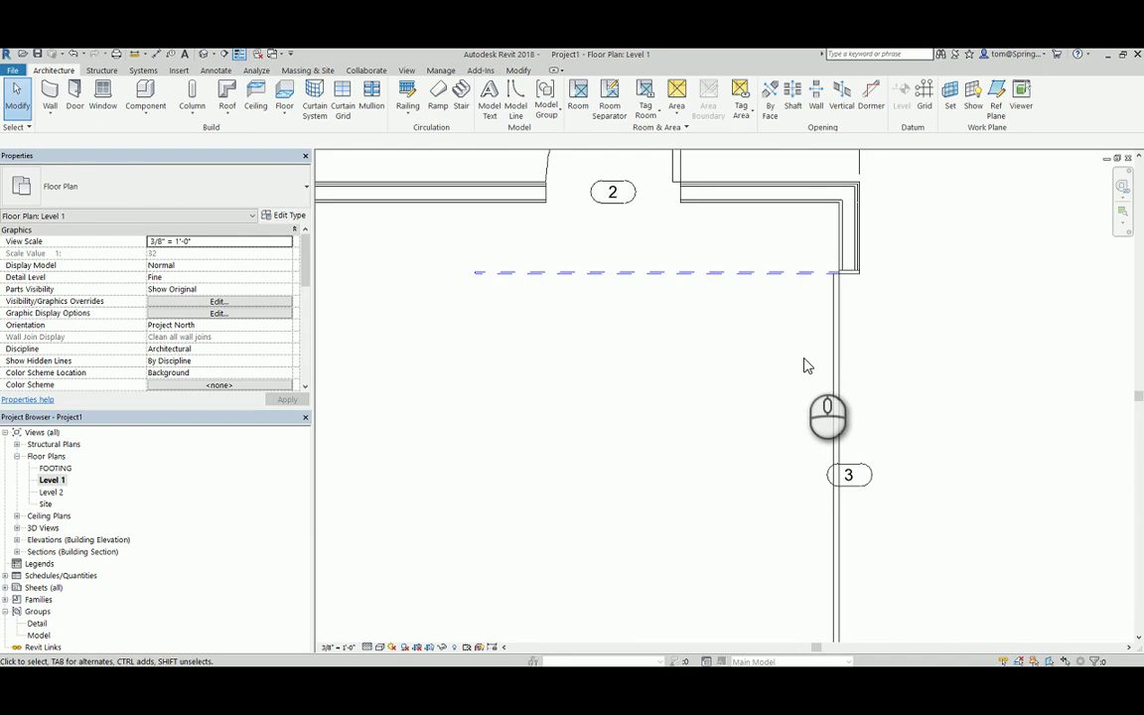
{"action": "left_click", "coordinate": [814, 282]}
{"action": "scroll", "coordinate": [938, 325], "scroll_direction": "down", "scroll_amount": 1}
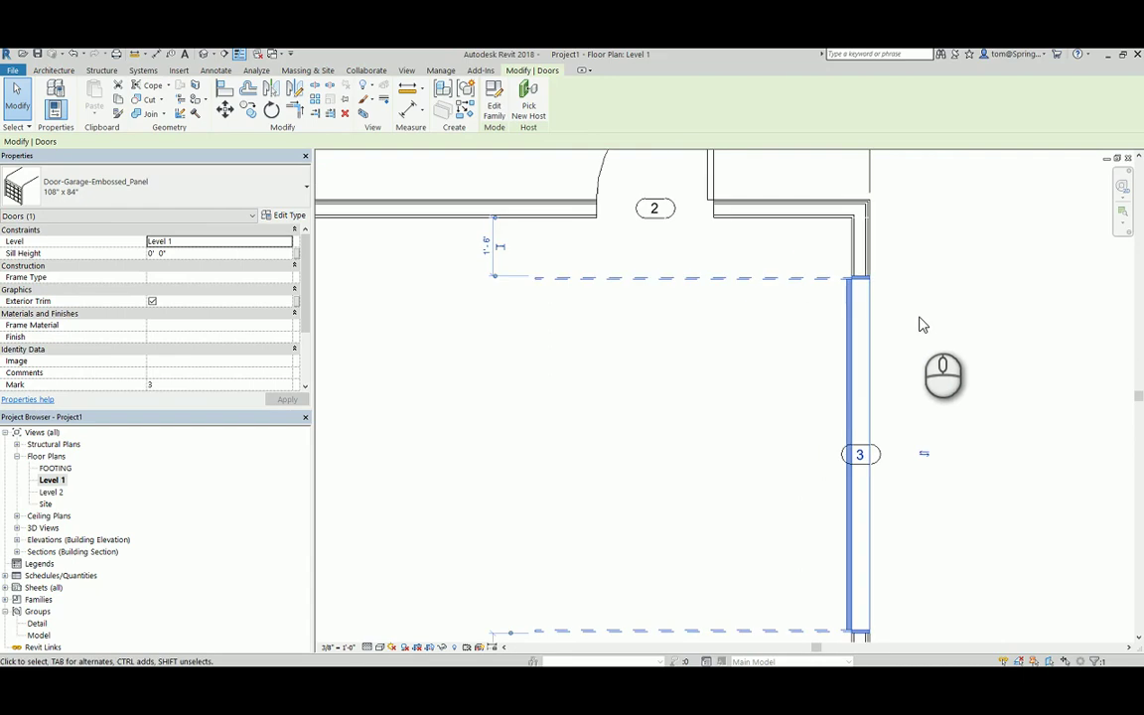
{"action": "left_click", "coordinate": [498, 220]}
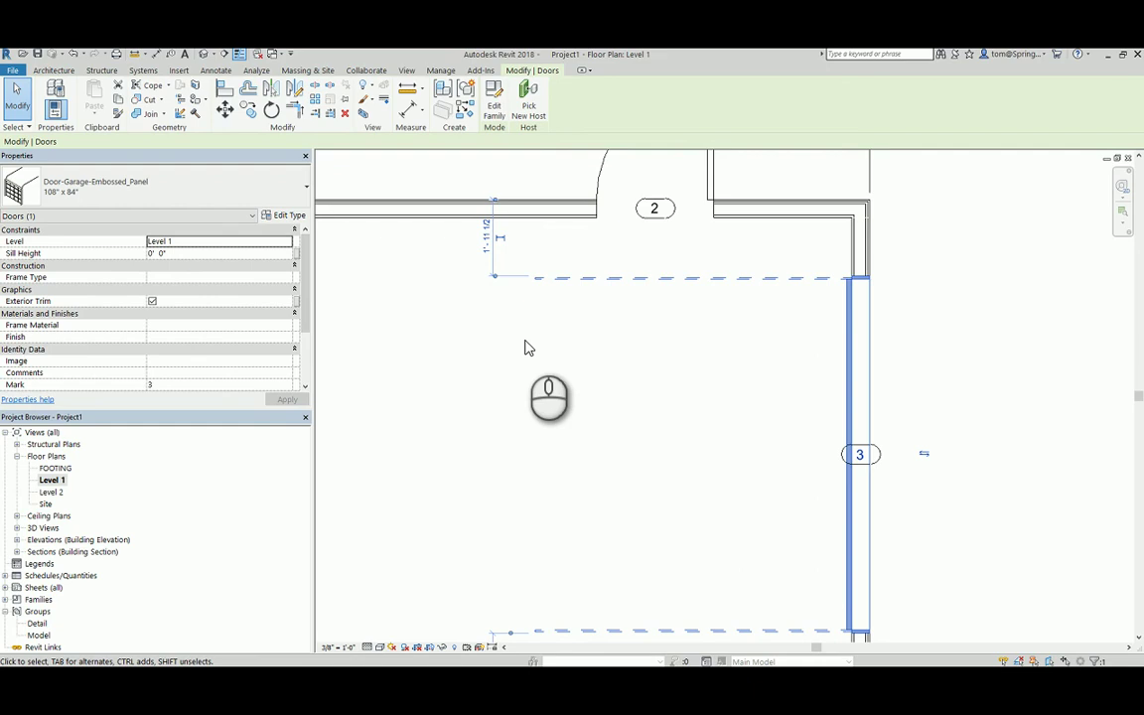
{"action": "left_click", "coordinate": [488, 244]}
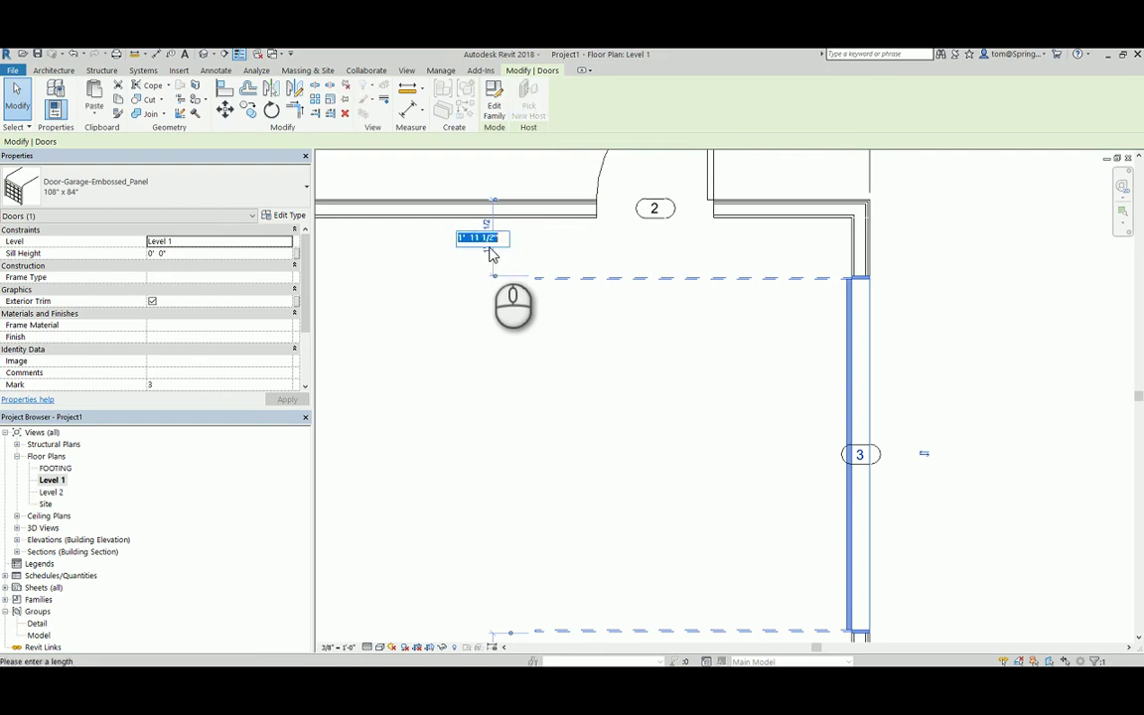
{"action": "type", "text": "2"}
{"action": "key", "text": "Return"}
{"action": "left_click", "coordinate": [537, 381]}
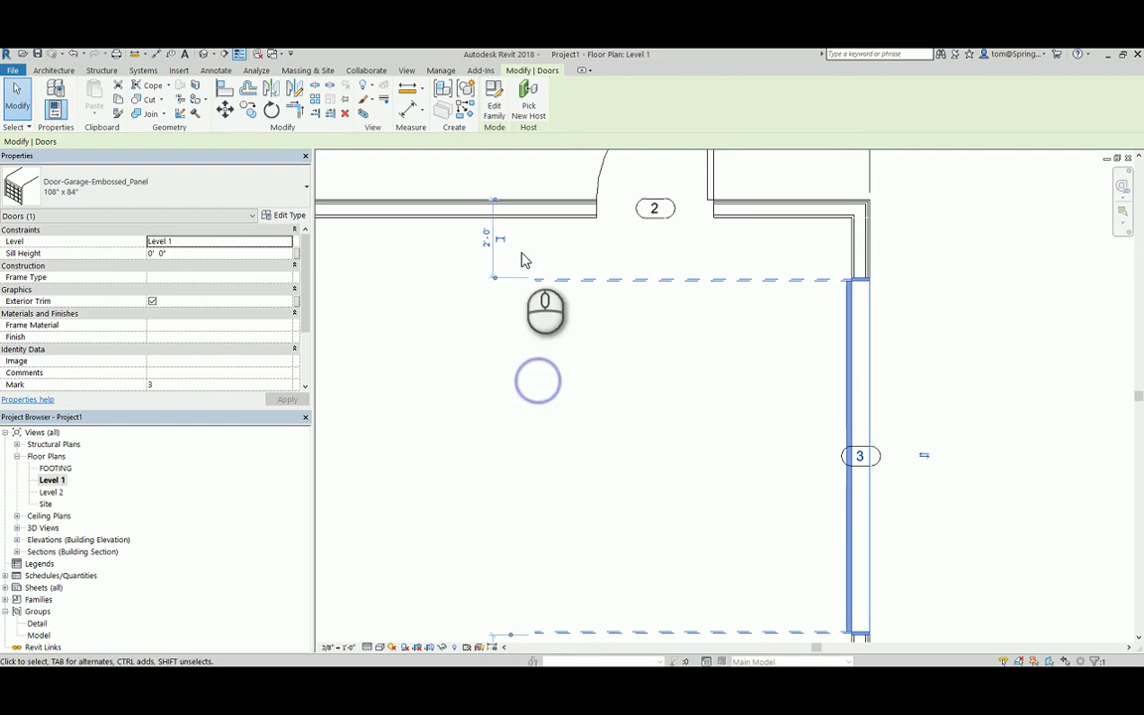
- Make the garage door's offset dimension permanent and move it outside the east wall
{"action": "left_click", "coordinate": [500, 240]}
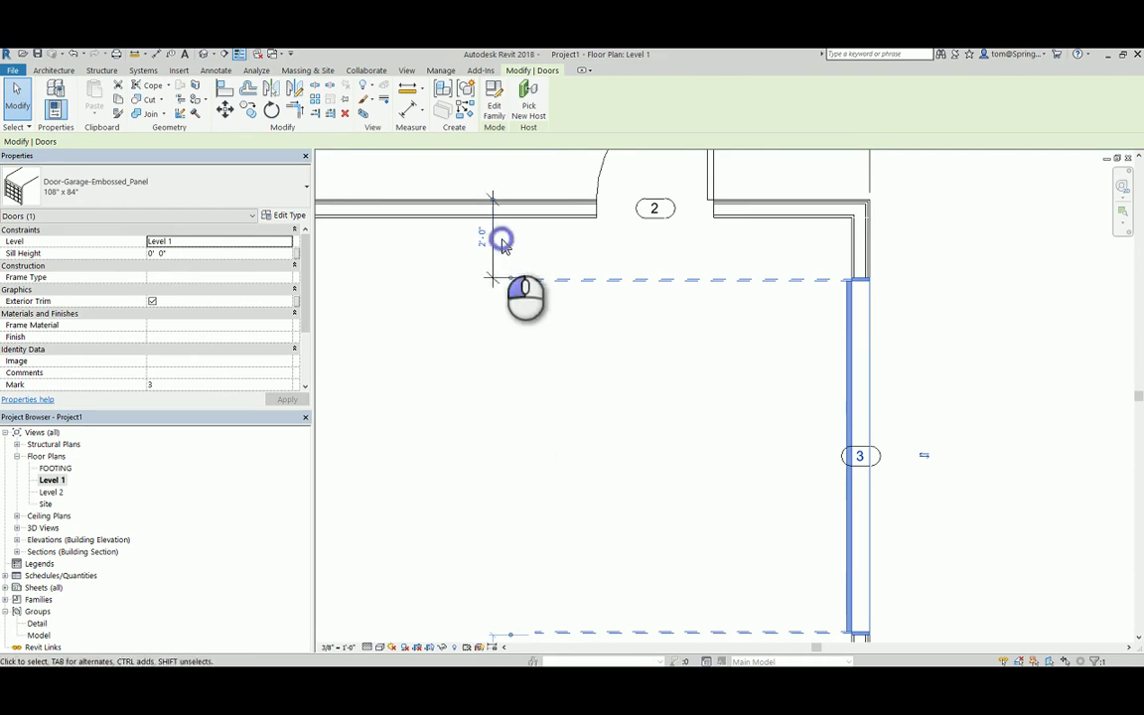
{"action": "left_click_drag", "start_coordinate": [497, 256], "coordinate": [989, 253]}
{"action": "left_click", "coordinate": [979, 403]}
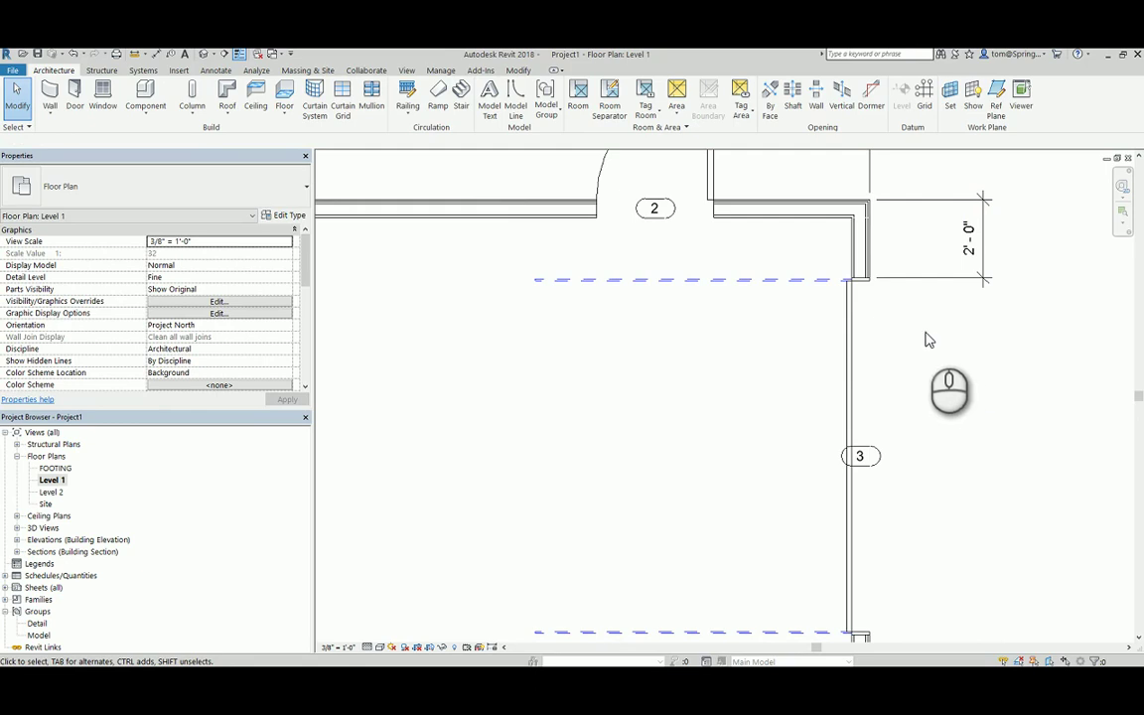
- Move the offset dimension's door-side witness line onto the north edge of the garage door panel
{"action": "left_click", "coordinate": [903, 279]}
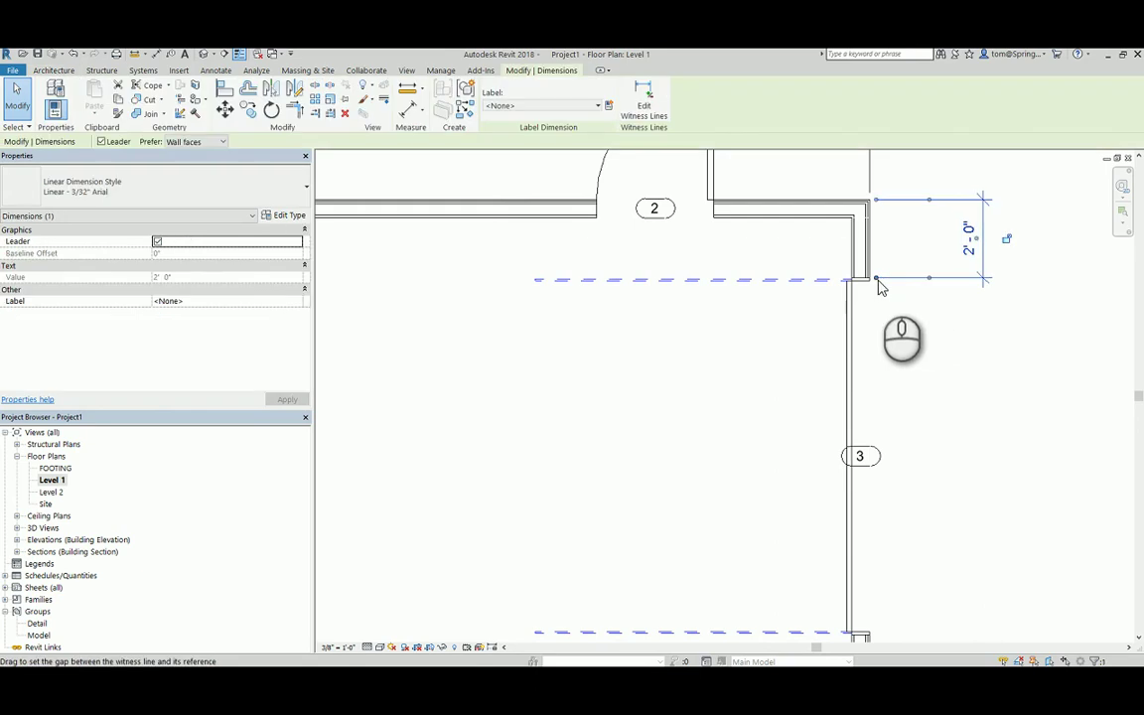
{"action": "left_click_drag", "start_coordinate": [879, 279], "coordinate": [829, 287]}
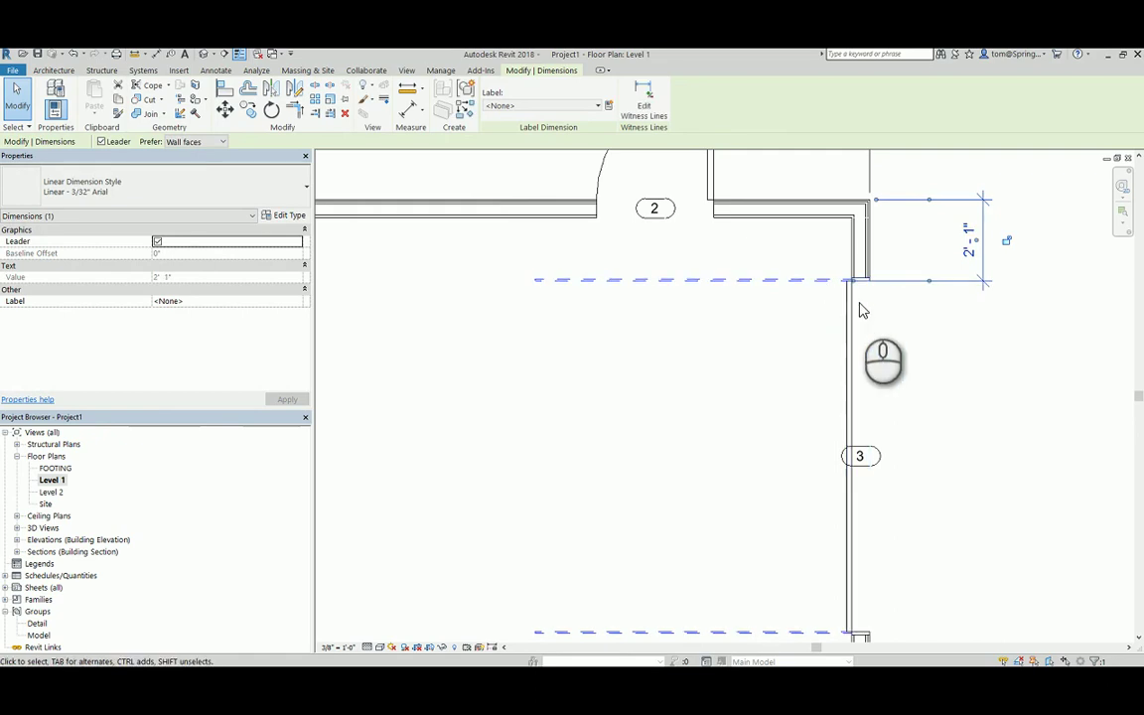
{"action": "left_click", "coordinate": [945, 345]}
- Delete the garage door's offset dimension outside the east wall
{"action": "left_click", "coordinate": [966, 254]}
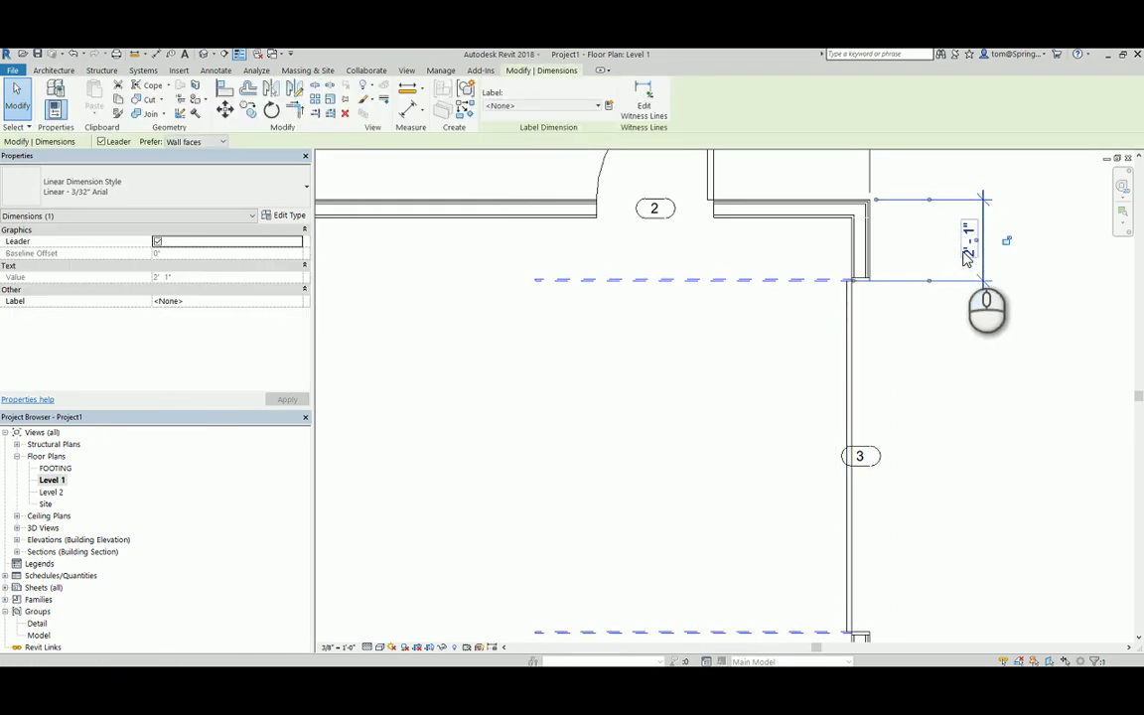
{"action": "key", "text": "d"}
{"action": "key", "text": "r"}
{"action": "key", "text": "Escape"}
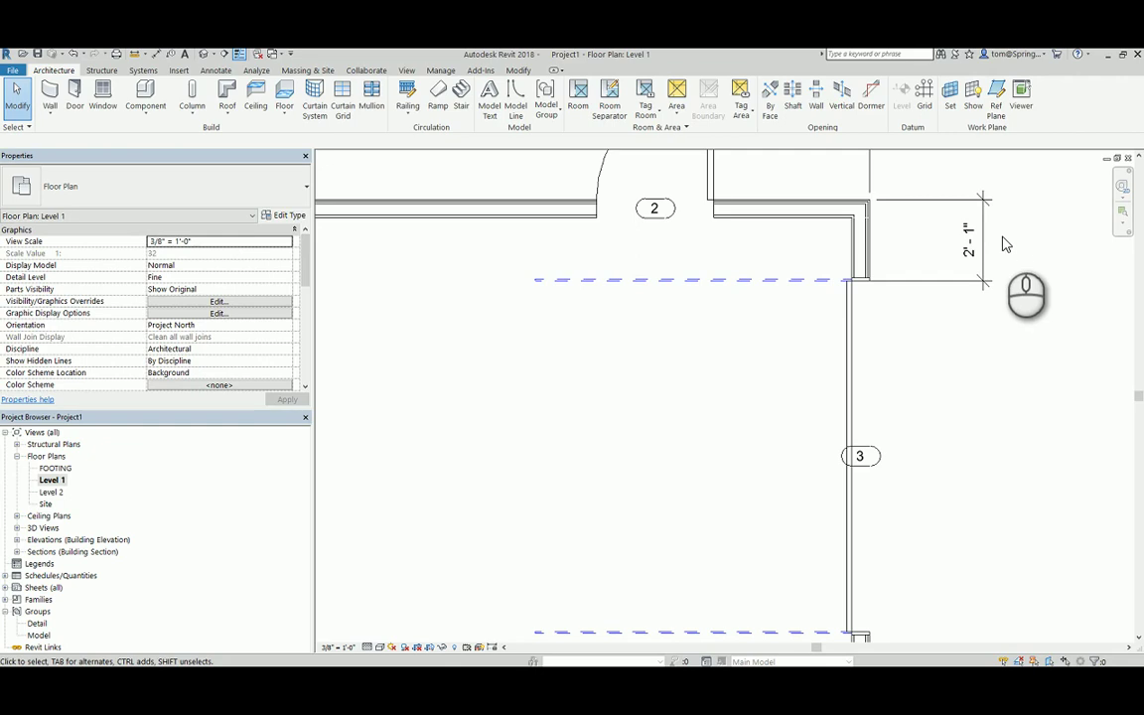
{"action": "left_click", "coordinate": [975, 249]}
{"action": "key", "text": "Delete"}
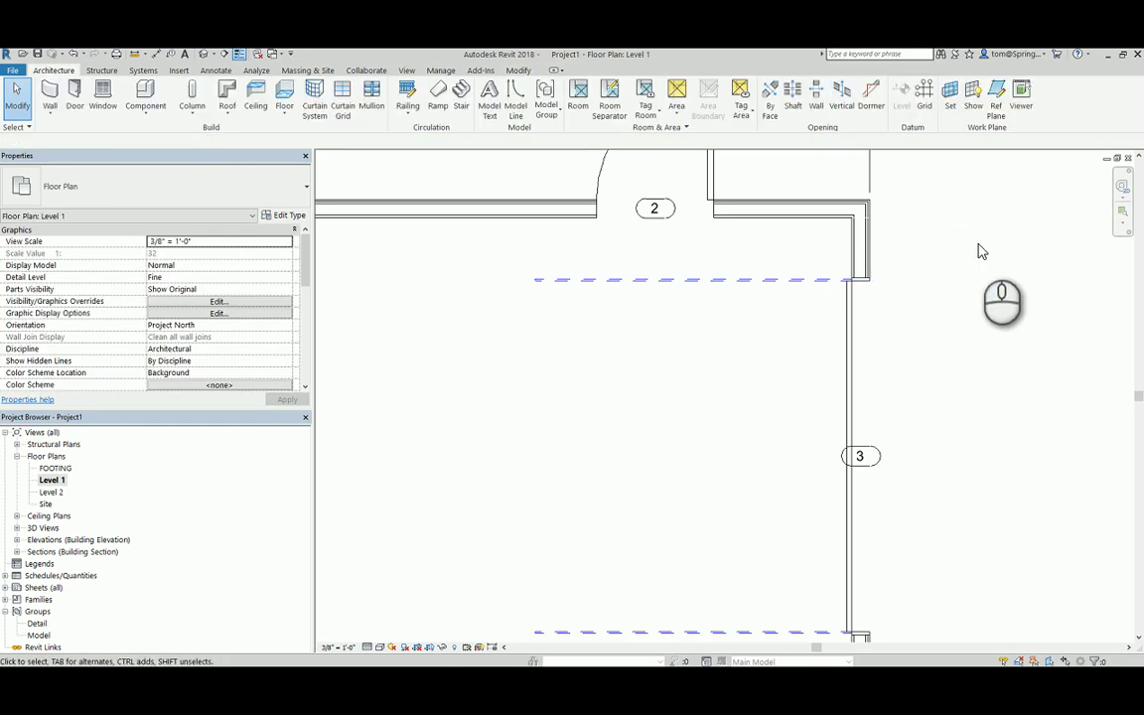
- Place an aligned dimension outside the east wall from the north wall's exterior face to the garage door panel's north edge
{"action": "left_click", "coordinate": [155, 53]}
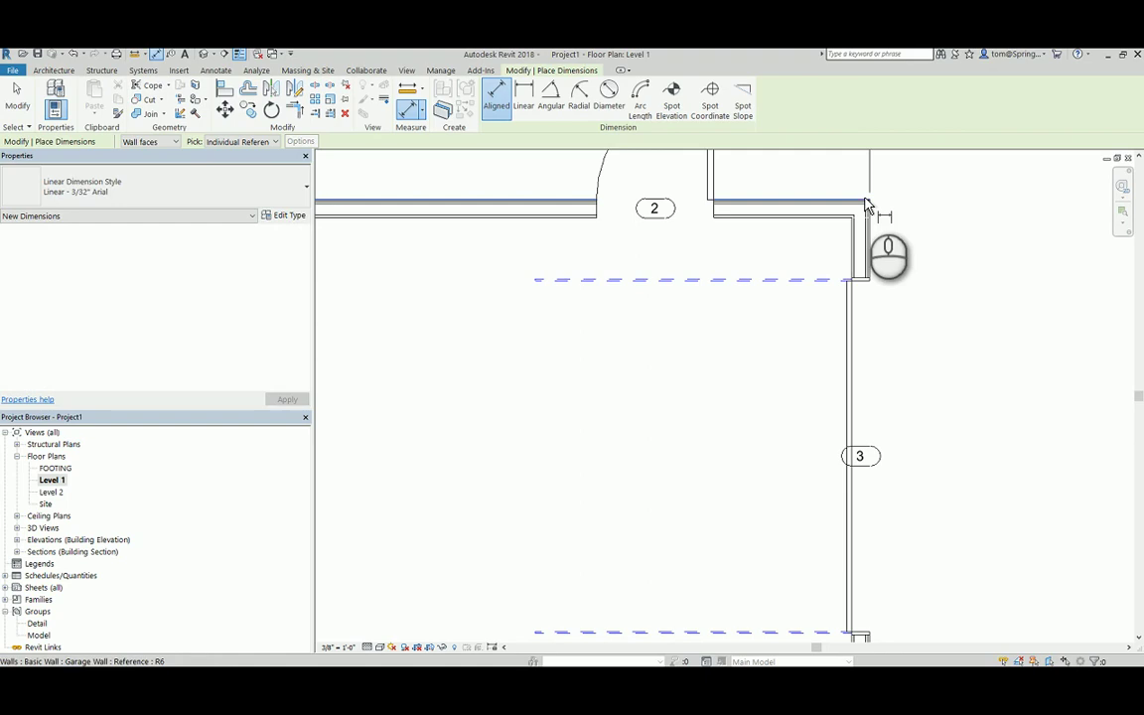
{"action": "left_click", "coordinate": [861, 197]}
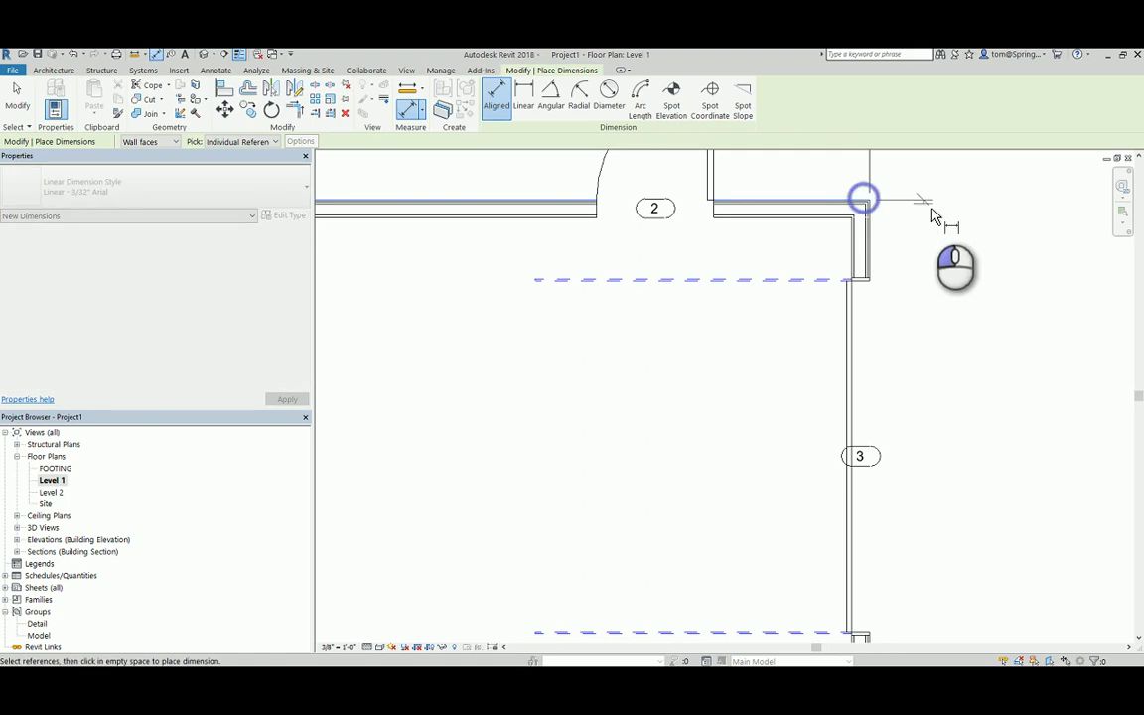
{"action": "left_click", "coordinate": [869, 282]}
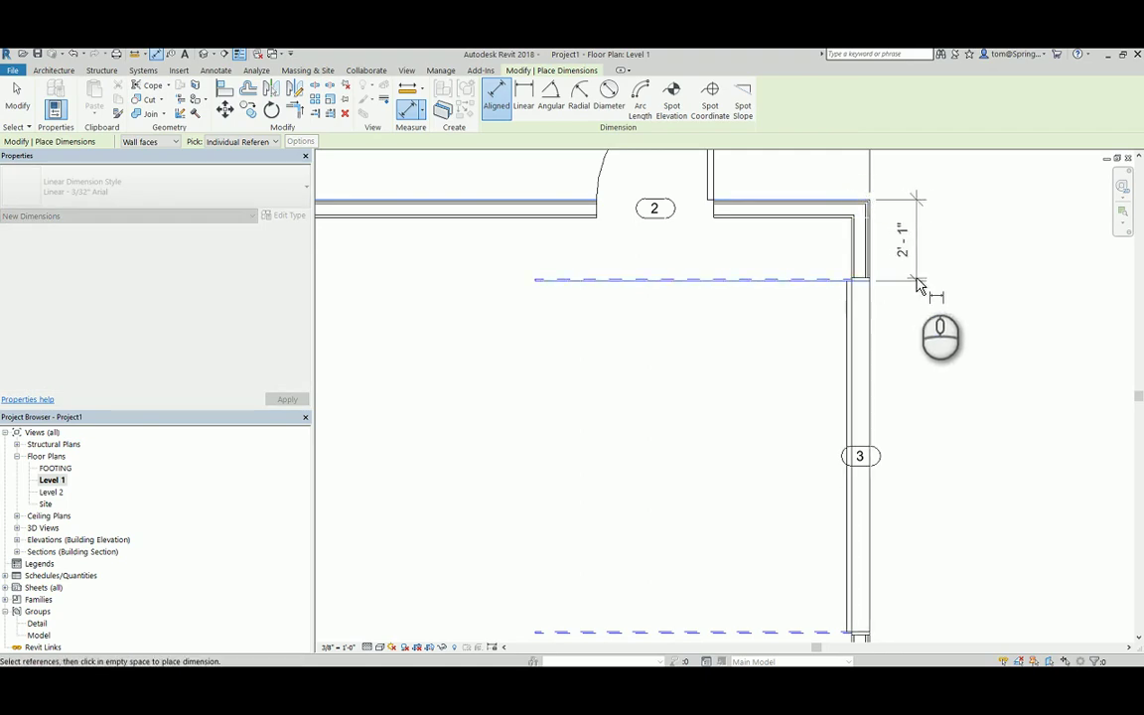
{"action": "left_click", "coordinate": [919, 285]}
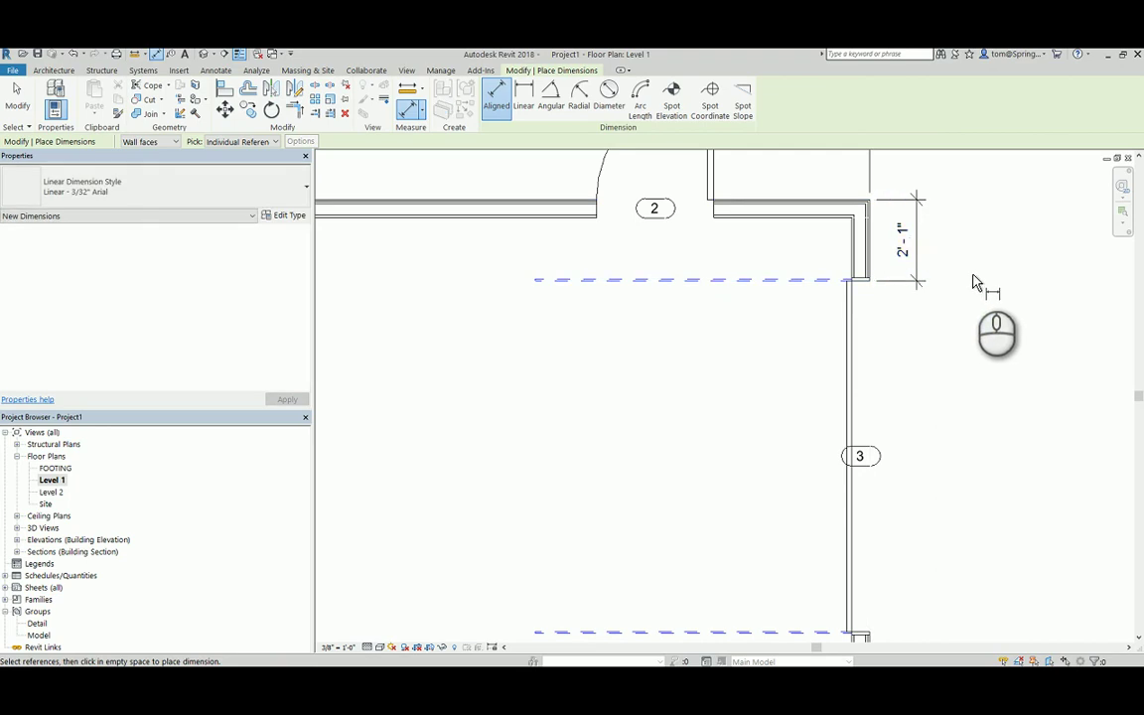
{"action": "key", "text": "Escape"}
{"action": "left_click", "coordinate": [858, 249]}
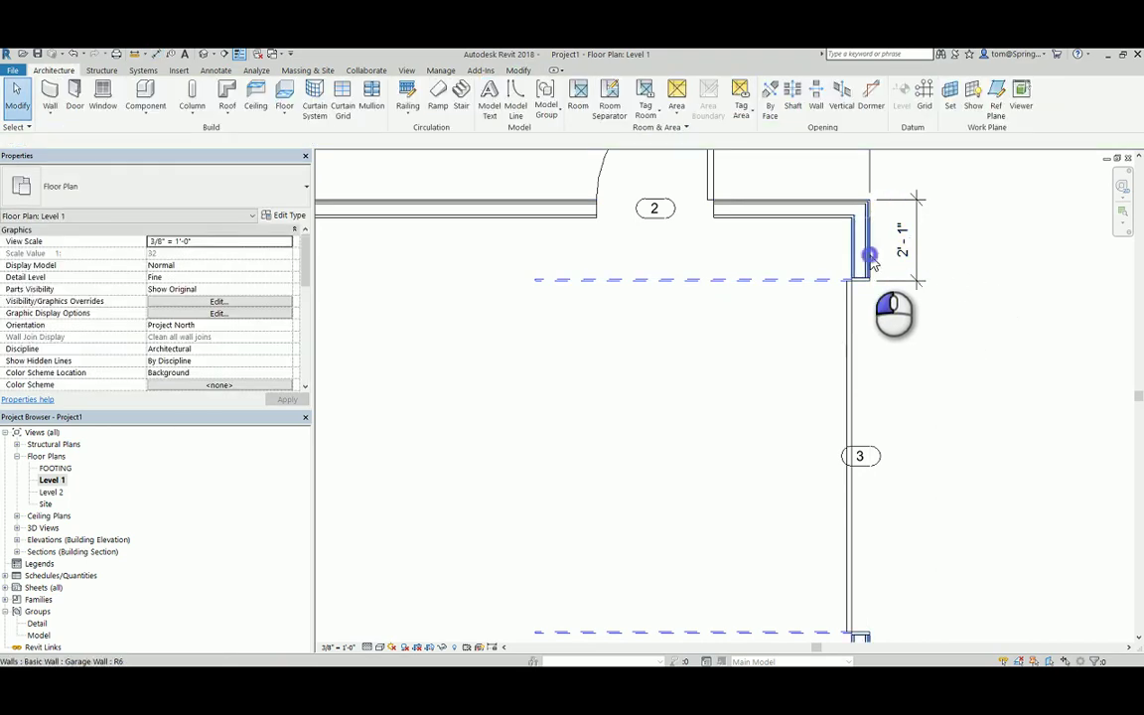
{"action": "key", "text": "Escape"}
{"action": "left_click", "coordinate": [819, 212]}
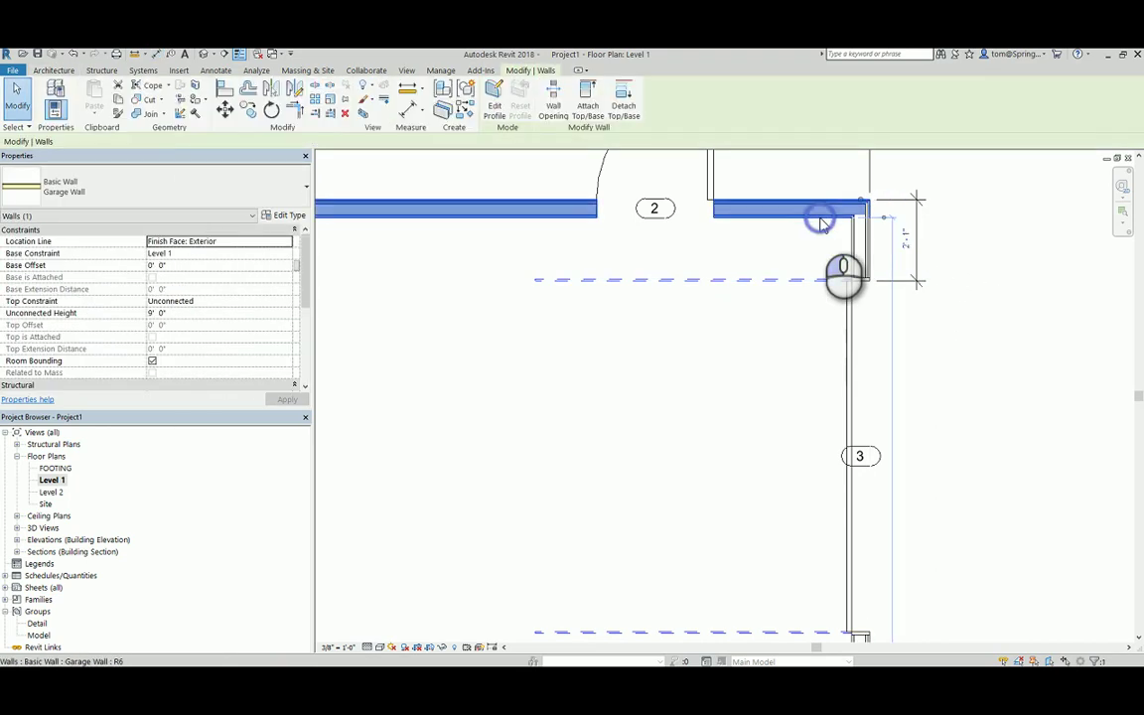
{"action": "left_click", "coordinate": [936, 322]}
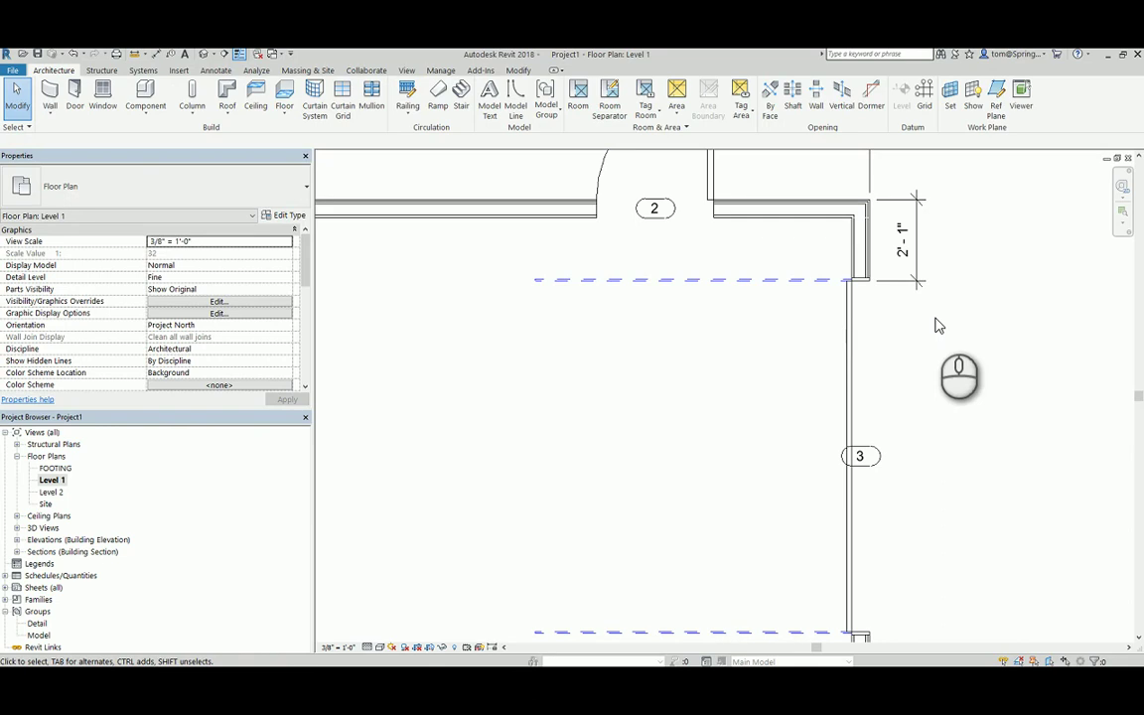
{"action": "left_click", "coordinate": [864, 253]}
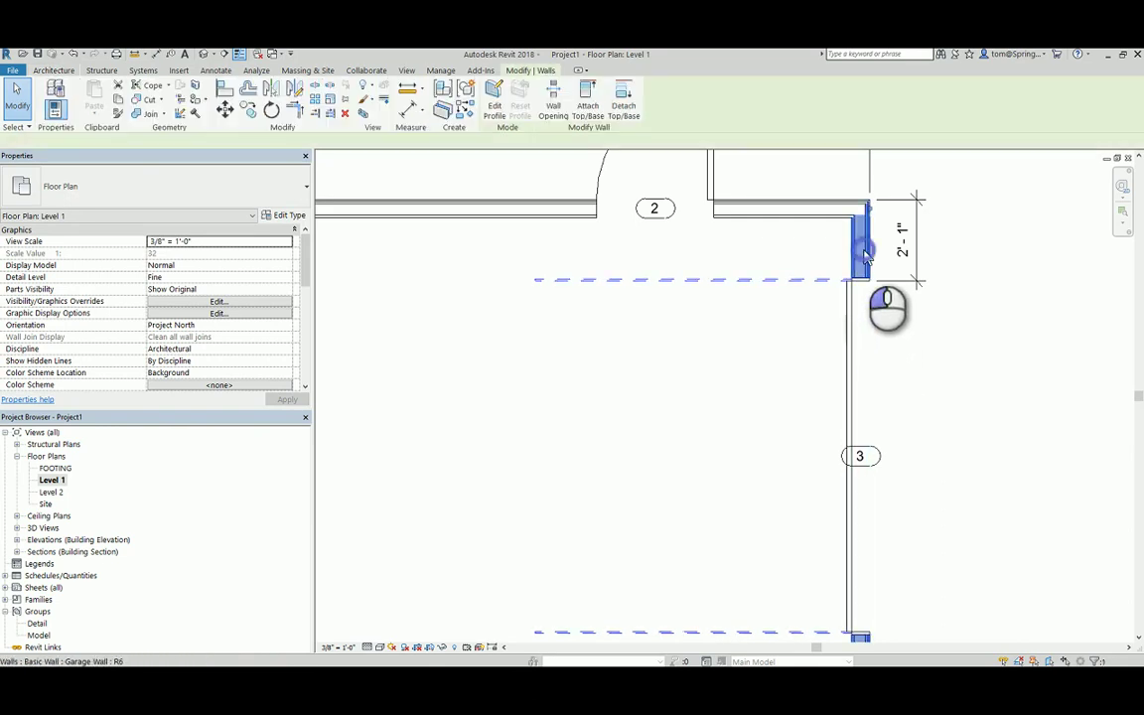
{"action": "left_click", "coordinate": [968, 272]}
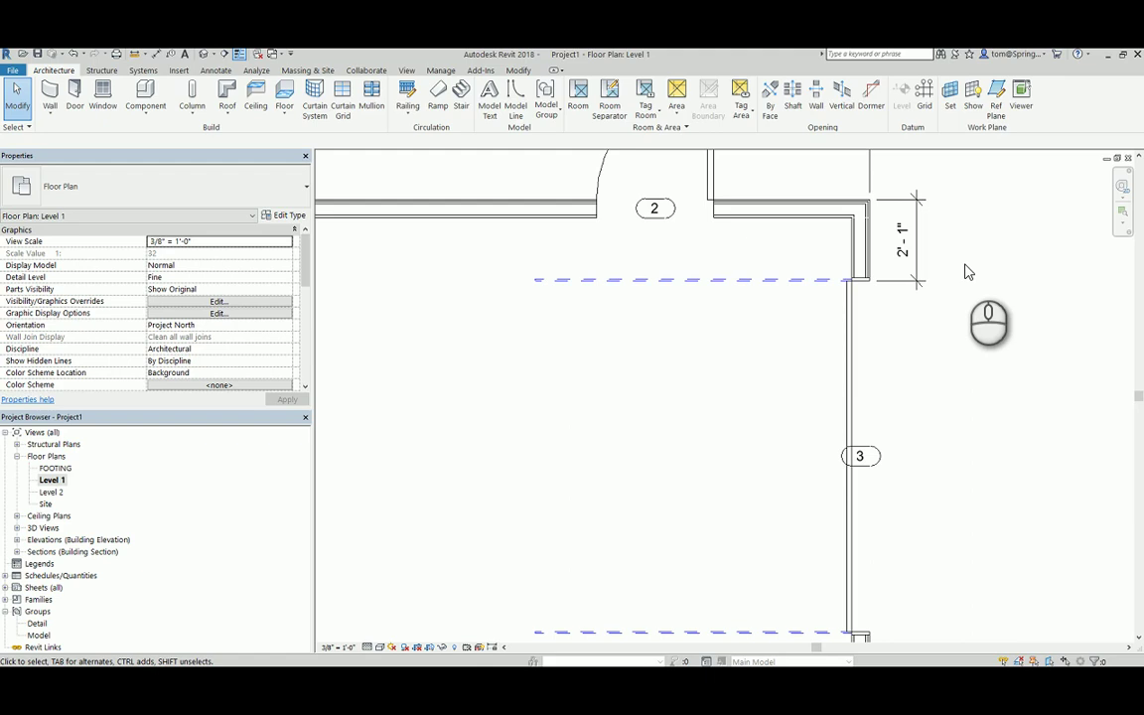
- Move the garage door by setting its dimension from the north wall's exterior face to the panel's north edge to 2' - 0"
{"action": "left_click", "coordinate": [849, 308]}
{"action": "left_click", "coordinate": [907, 246]}
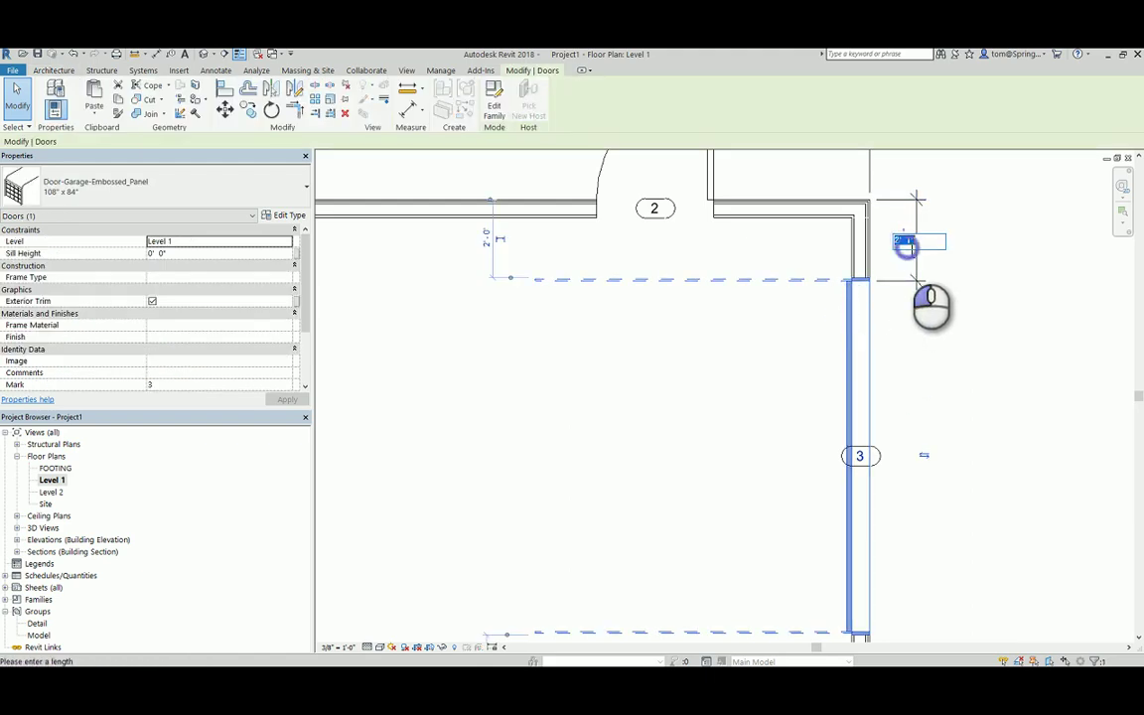
{"action": "type", "text": "2"}
{"action": "key", "text": "Return"}
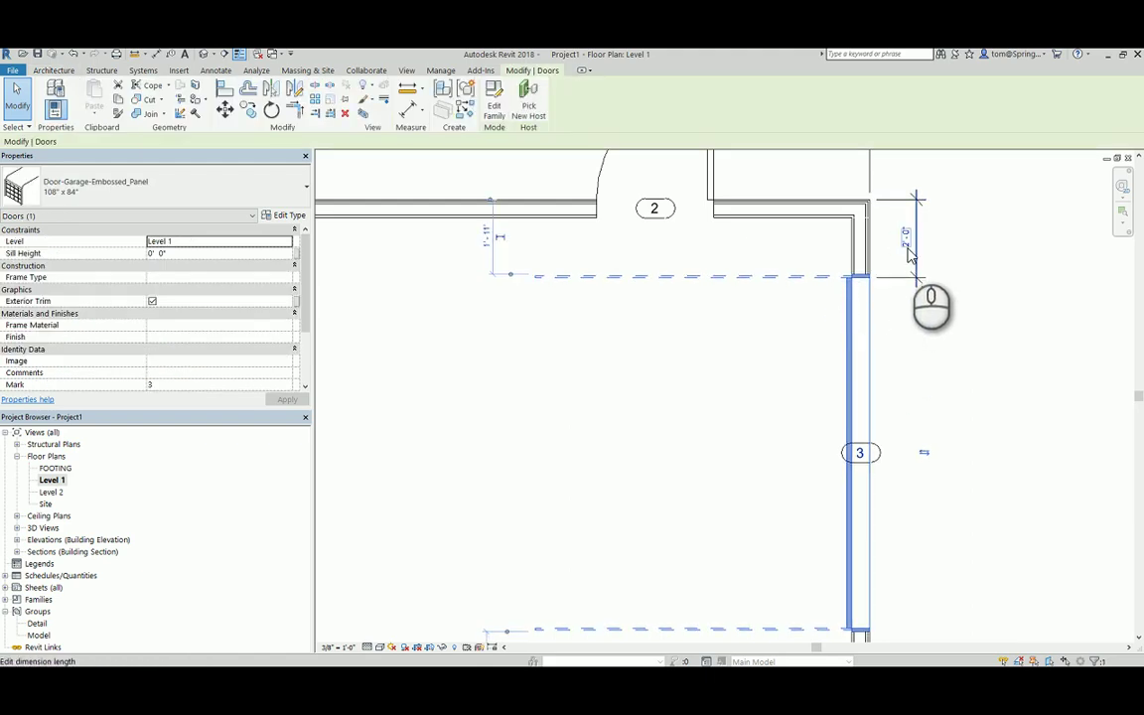